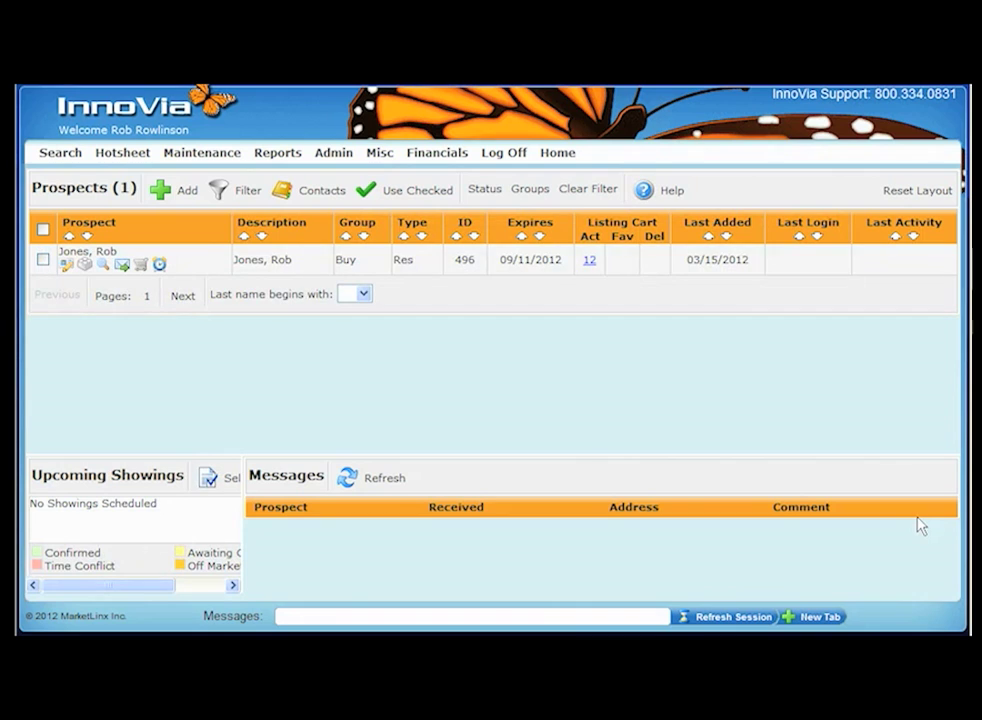
Step: Use Add in the Prospects toolbar to bring up an empty new-prospect form
{"action": "left_click", "coordinate": [300, 238]}
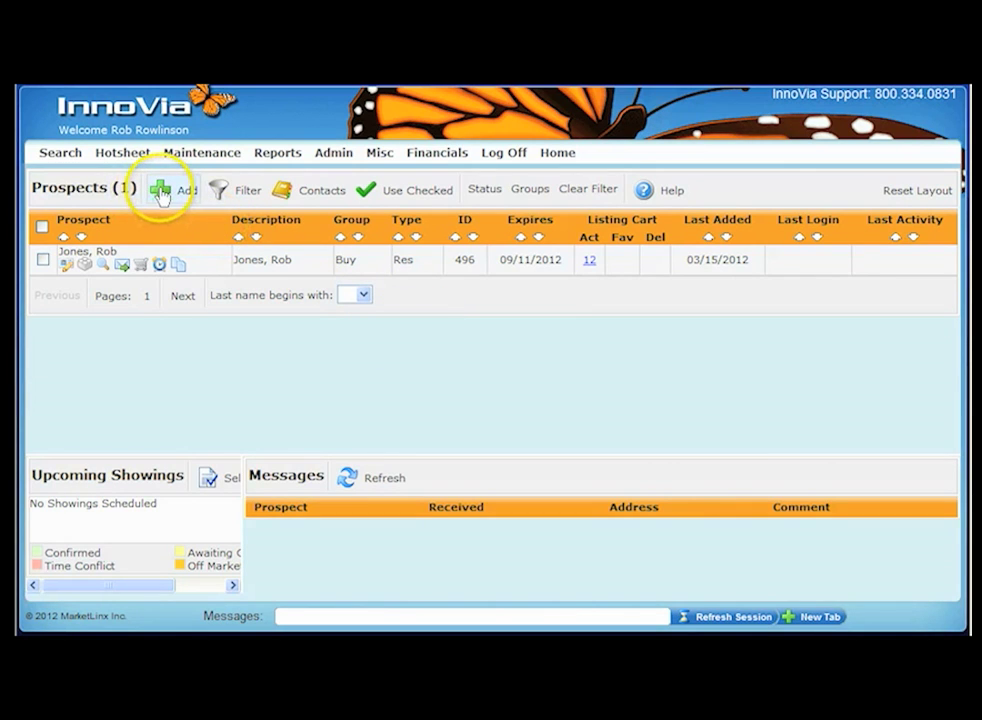
{"action": "left_click", "coordinate": [162, 199]}
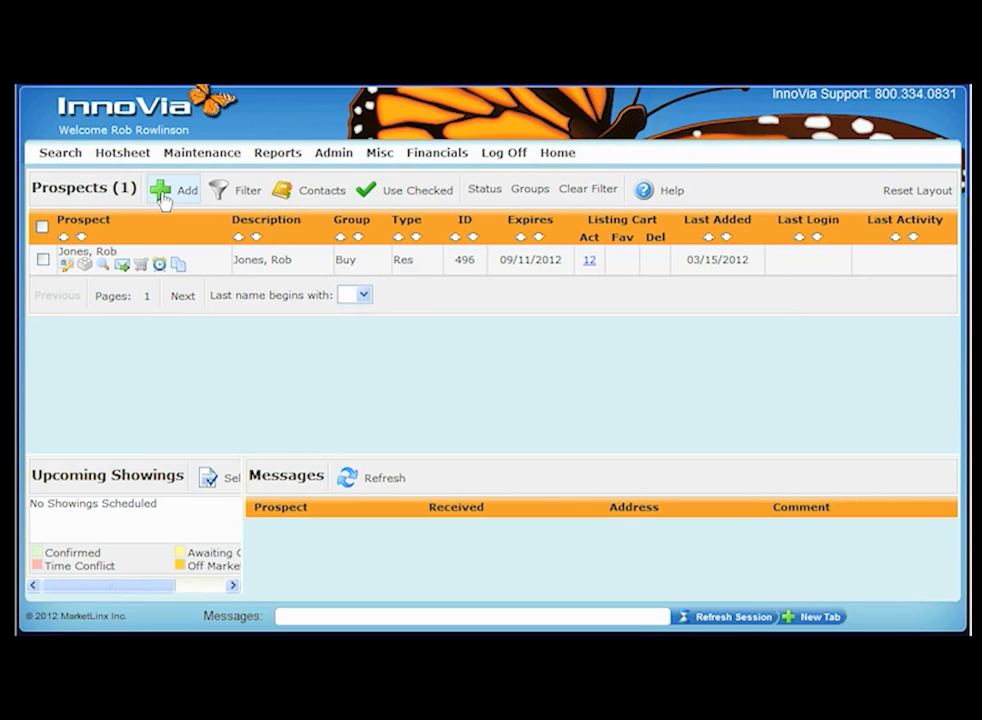
{"action": "left_click", "coordinate": [162, 199]}
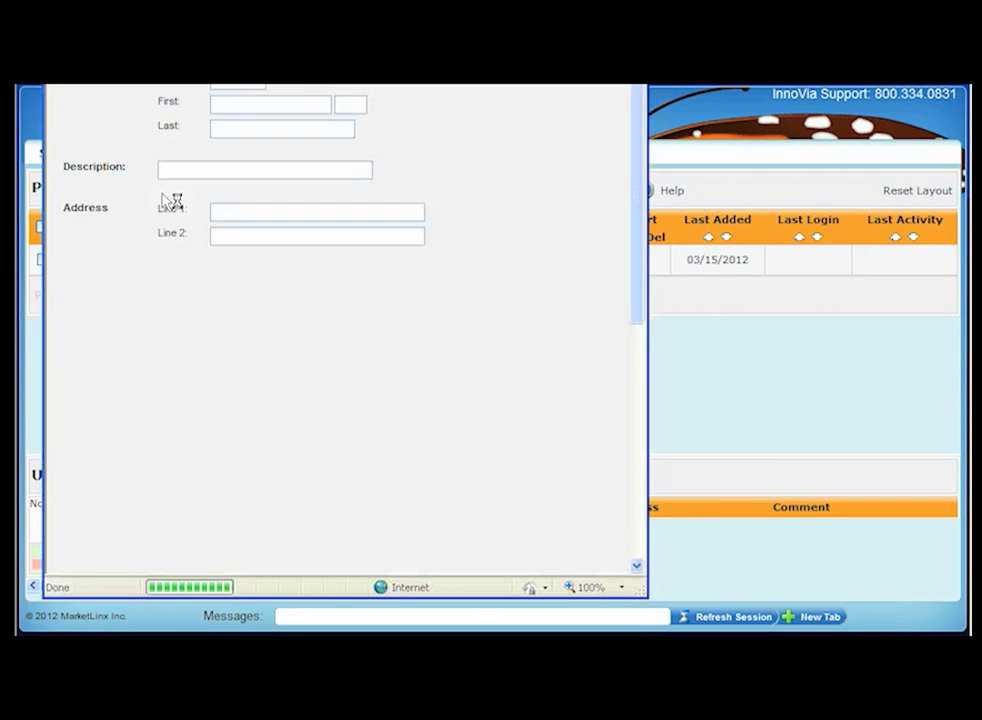
Step: Enter the prospect's first and last name, letting Description auto-fill as last name, first name
{"action": "left_click", "coordinate": [251, 134]}
{"action": "left_click", "coordinate": [228, 104]}
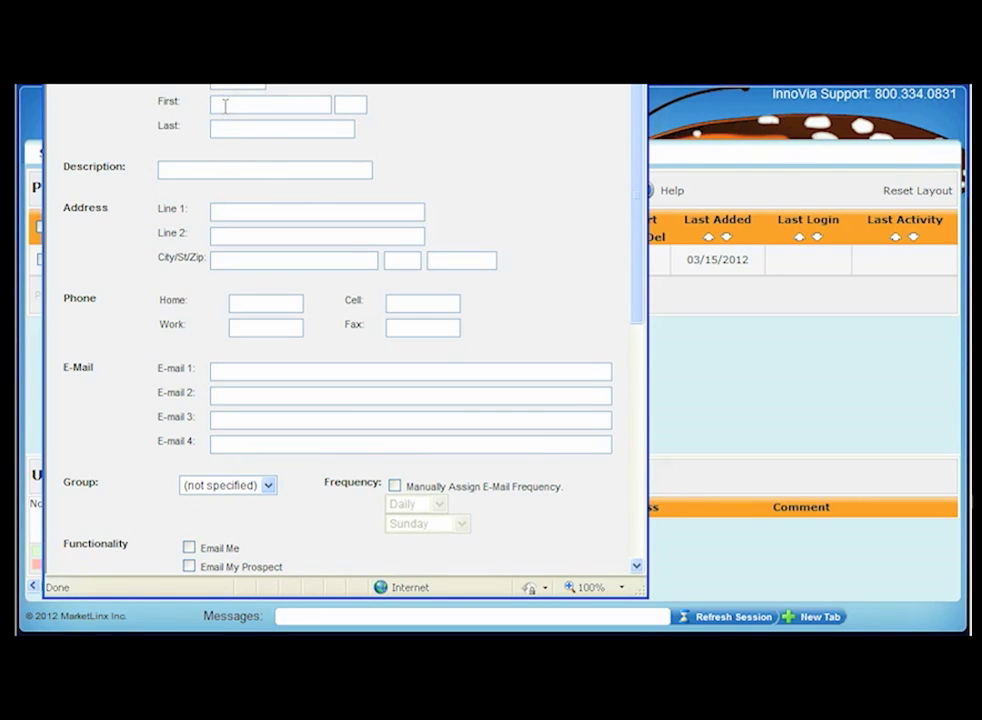
{"action": "type", "text": "John"}
{"action": "key", "text": "Tab"}
{"action": "type", "text": "Doe"}
{"action": "left_click", "coordinate": [199, 167]}
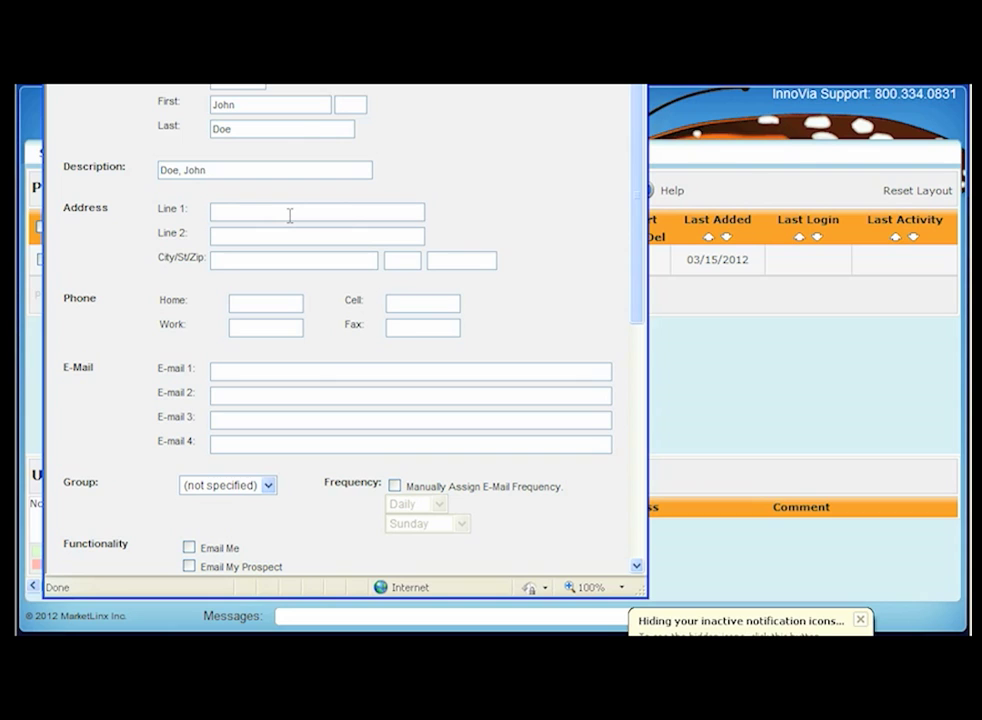
Step: Fill in the prospect's street address, city, state and zip code on the form
{"action": "left_click", "coordinate": [289, 214]}
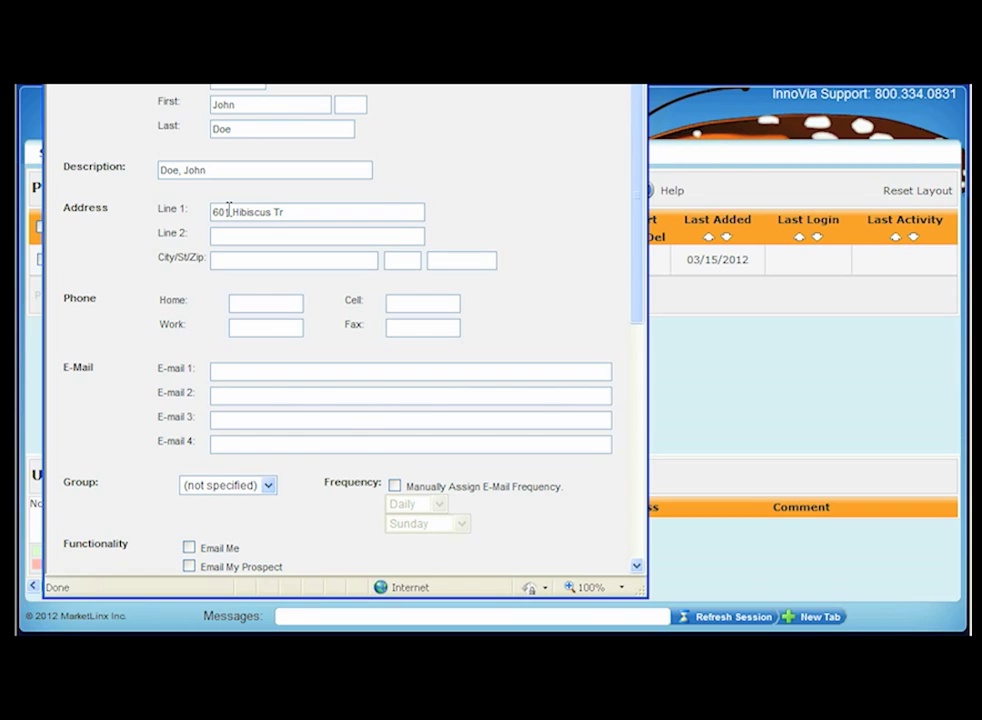
{"action": "key", "text": "Tab"}
{"action": "key", "text": "Tab"}
{"action": "type", "text": "Birmn"}
{"action": "key", "text": "BackSpace"}
{"action": "type", "text": "ingham"}
{"action": "key", "text": "Tab"}
{"action": "type", "text": "MI"}
{"action": "key", "text": "Tab"}
{"action": "type", "text": "48081"}
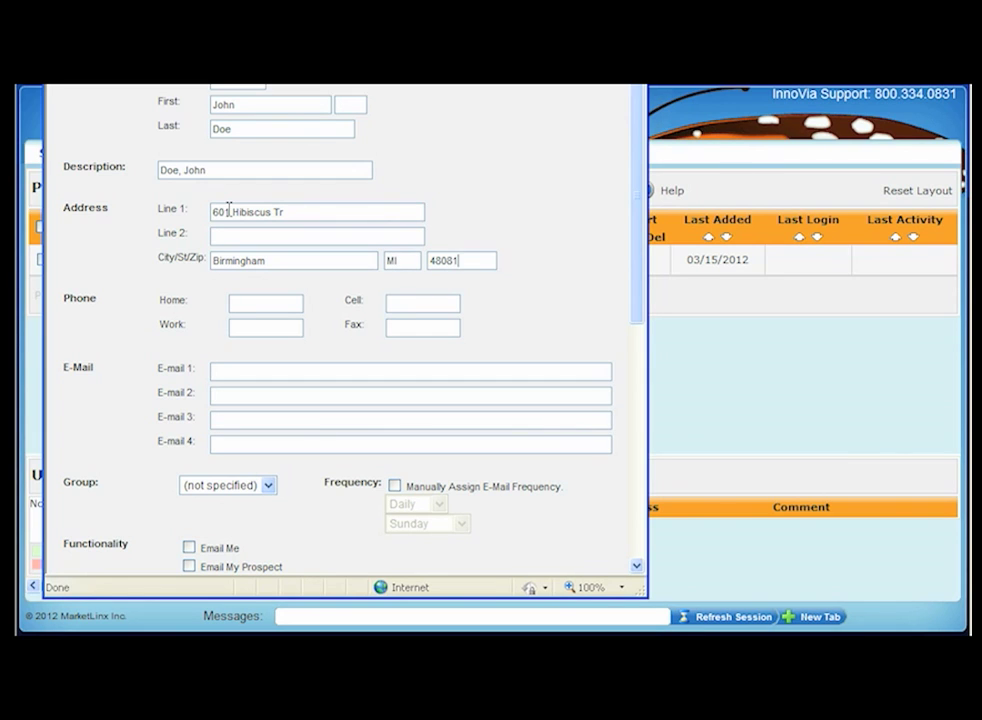
{"action": "left_click", "coordinate": [272, 304]}
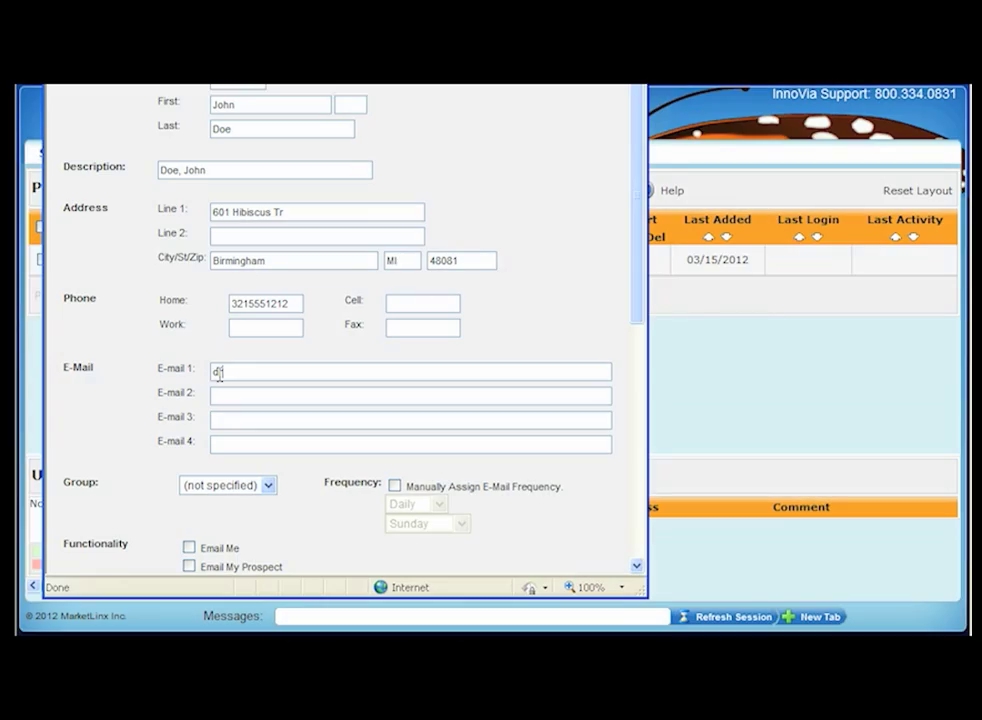
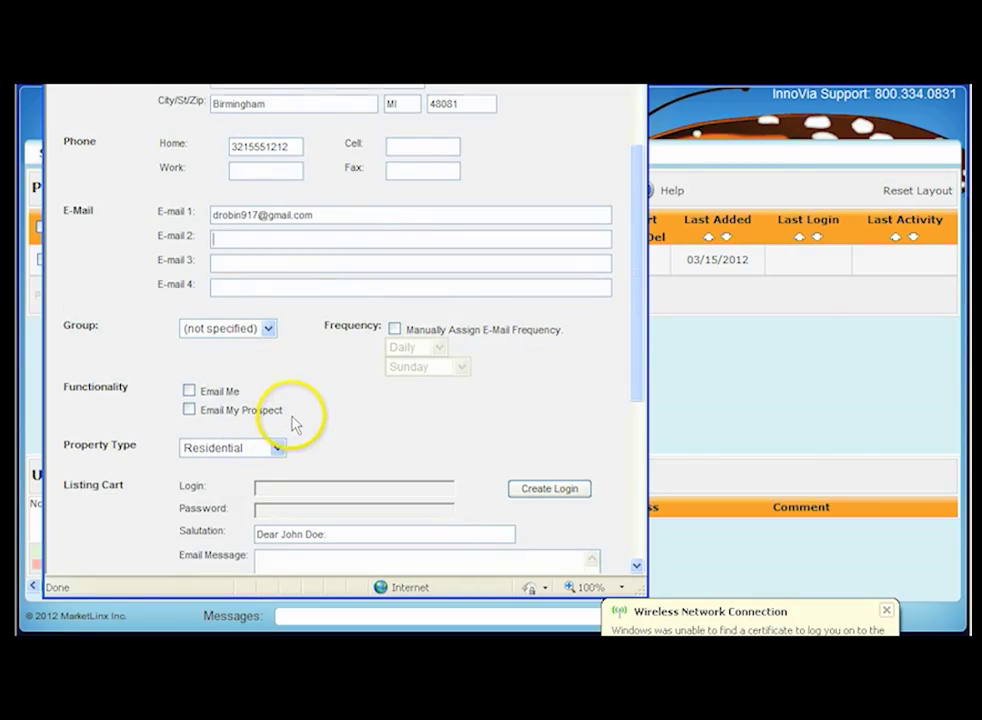
Step: Enter the prospect's primary e-mail address in the E-mail 1 field
{"action": "scroll", "coordinate": [291, 425], "scroll_direction": "down", "scroll_amount": 2}
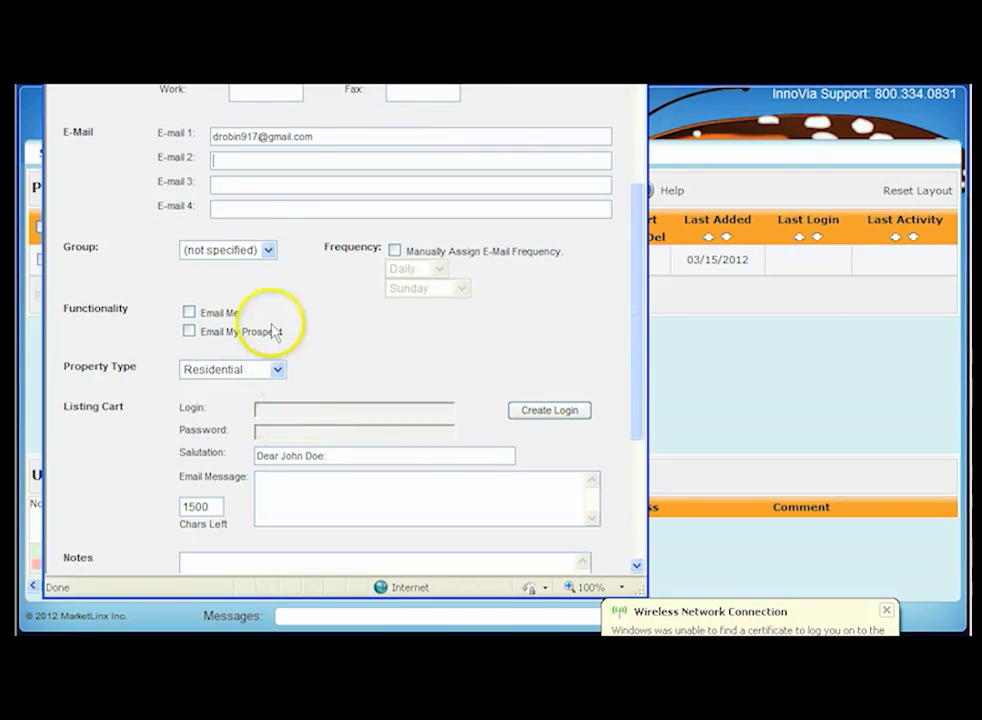
Step: Assign the prospect to the Buyers group and tick Manually Assign E-Mail Frequency (ASAP)
{"action": "left_click", "coordinate": [270, 253]}
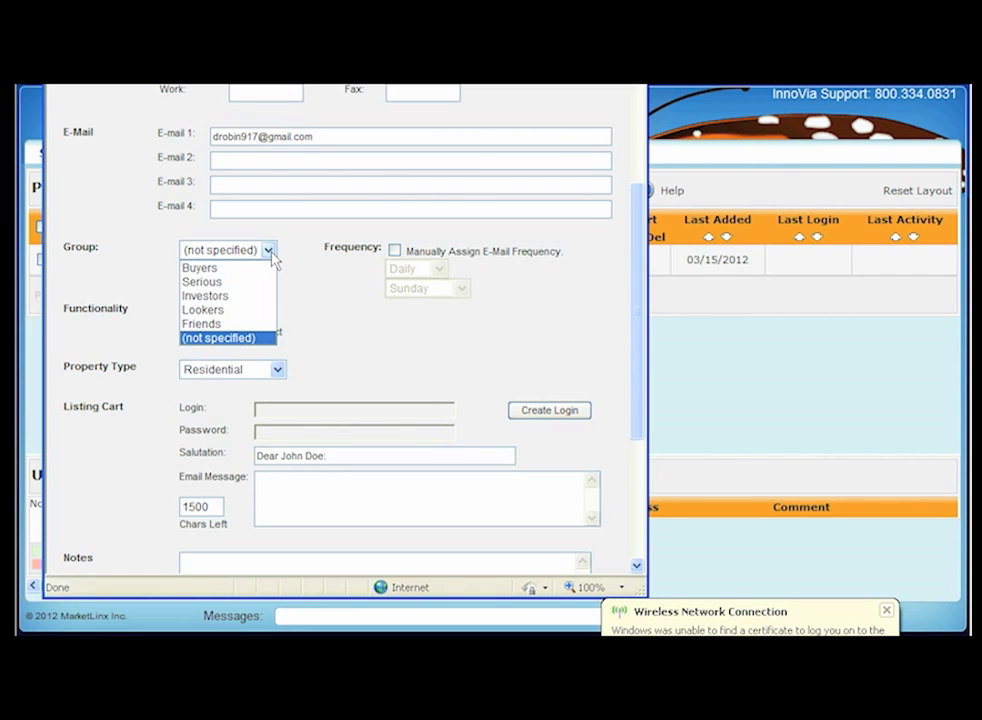
{"action": "left_click", "coordinate": [203, 268]}
{"action": "left_click", "coordinate": [395, 329]}
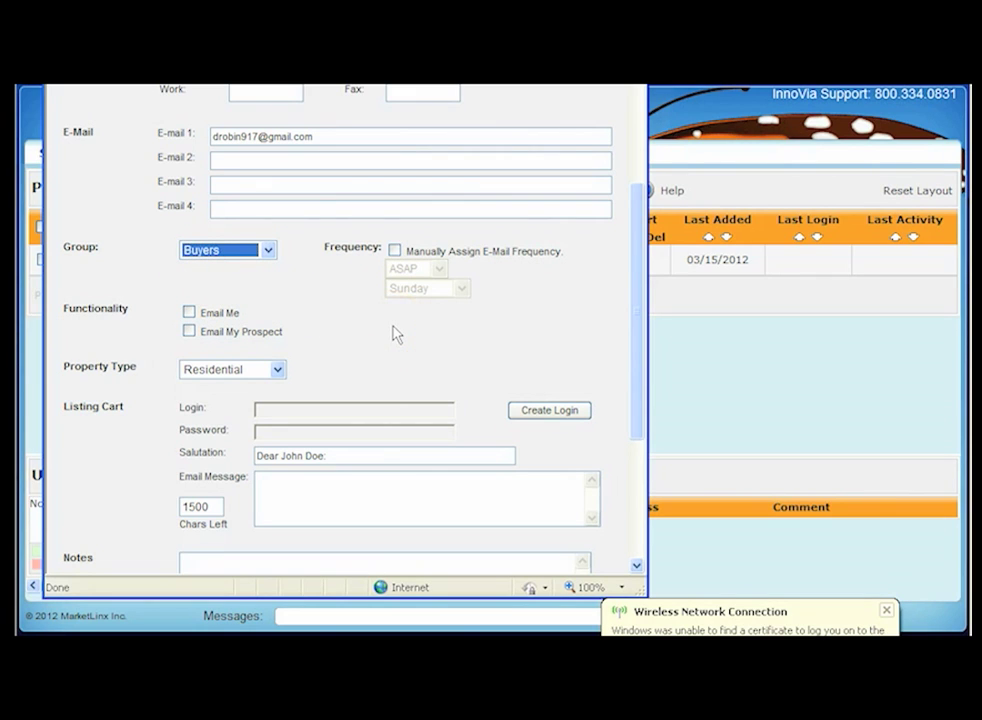
{"action": "left_click", "coordinate": [395, 252]}
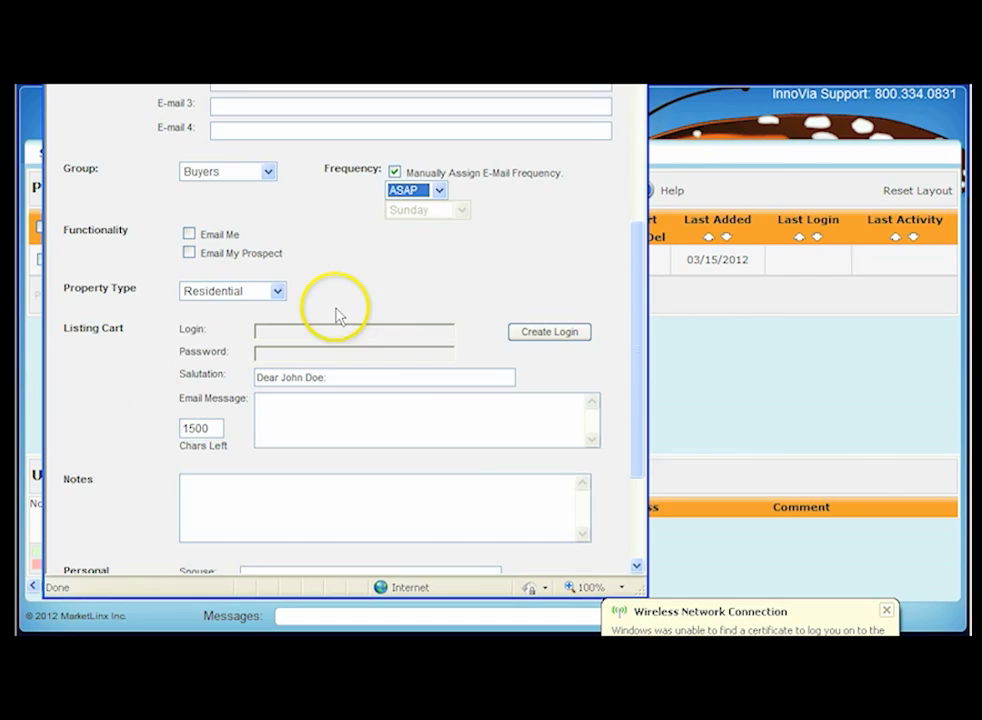
Step: Leave both Email Me and Email My Prospect ticked under Functionality
{"action": "scroll", "coordinate": [335, 303], "scroll_direction": "down", "scroll_amount": 2}
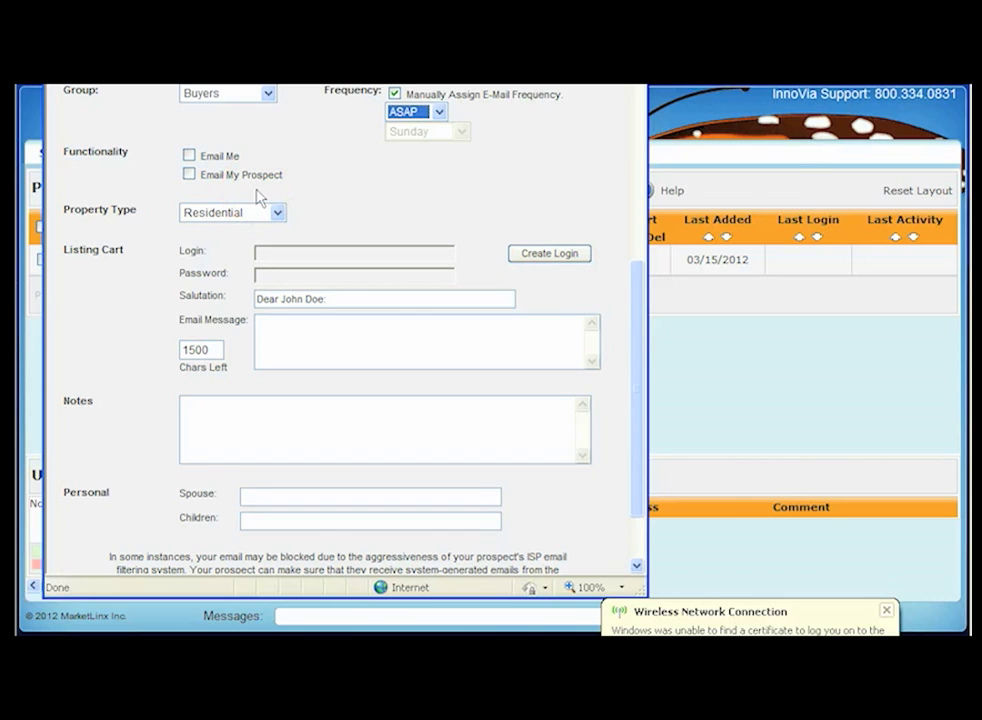
{"action": "left_click", "coordinate": [188, 156]}
{"action": "left_click", "coordinate": [189, 175]}
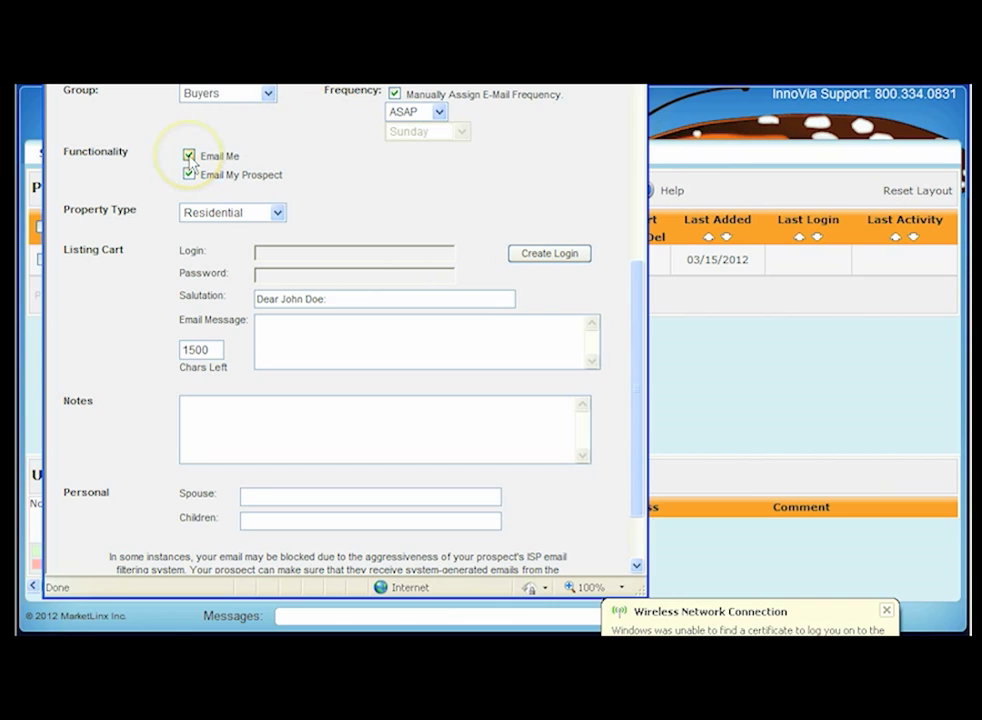
{"action": "left_click", "coordinate": [190, 157]}
{"action": "left_click", "coordinate": [189, 174]}
{"action": "left_click", "coordinate": [189, 155]}
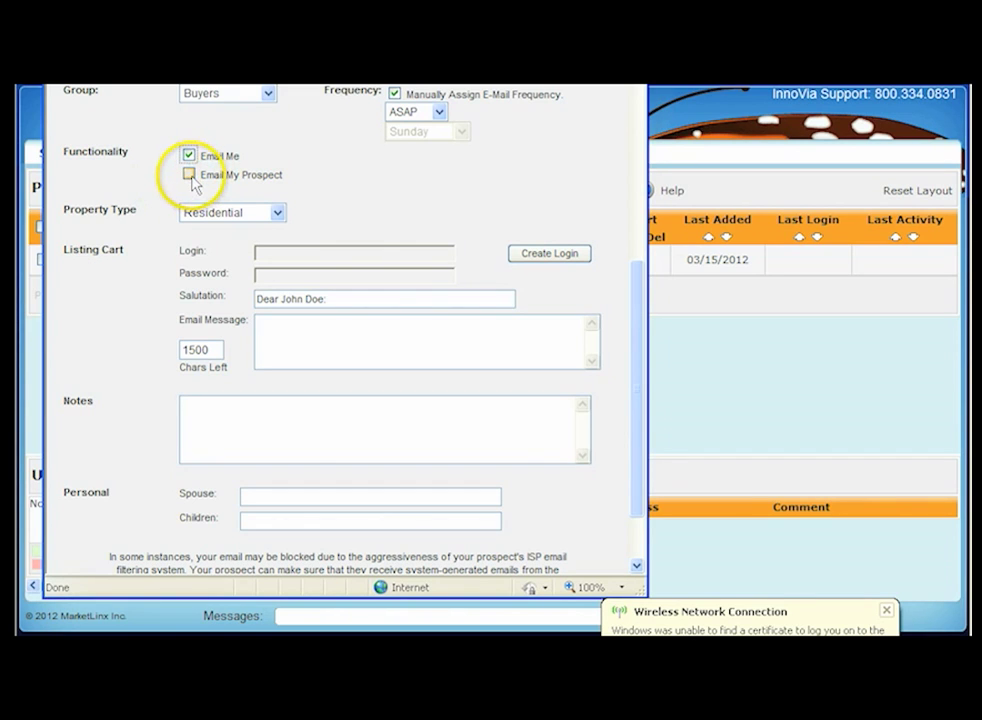
{"action": "left_click", "coordinate": [189, 175]}
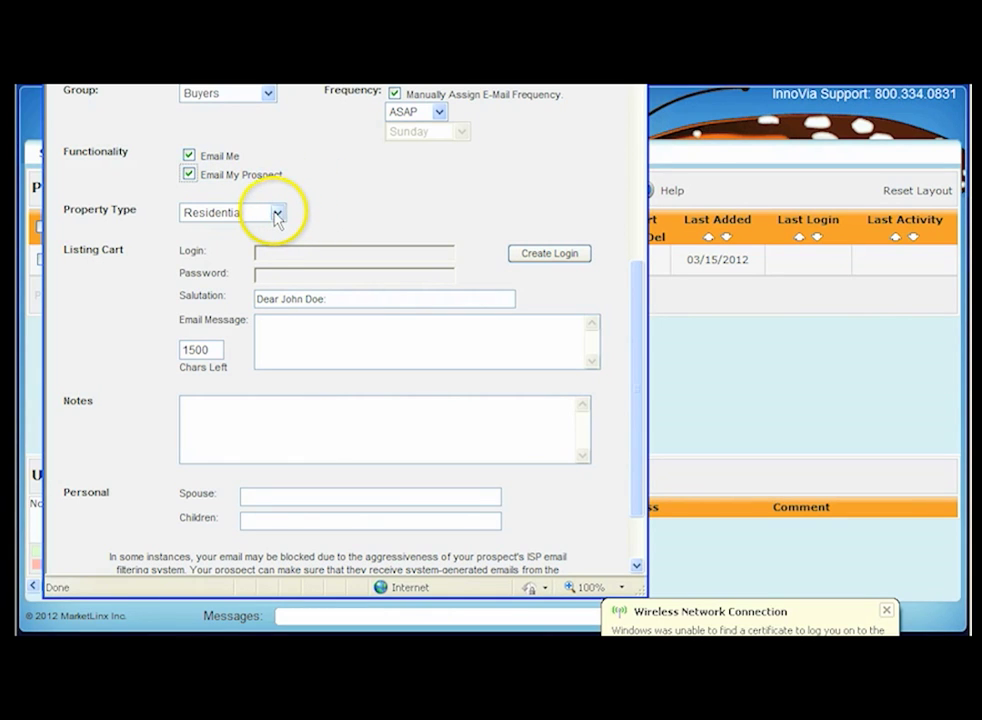
Step: Keep Residential as the property type and generate the prospect's Listing Cart login and password
{"action": "left_click", "coordinate": [277, 213]}
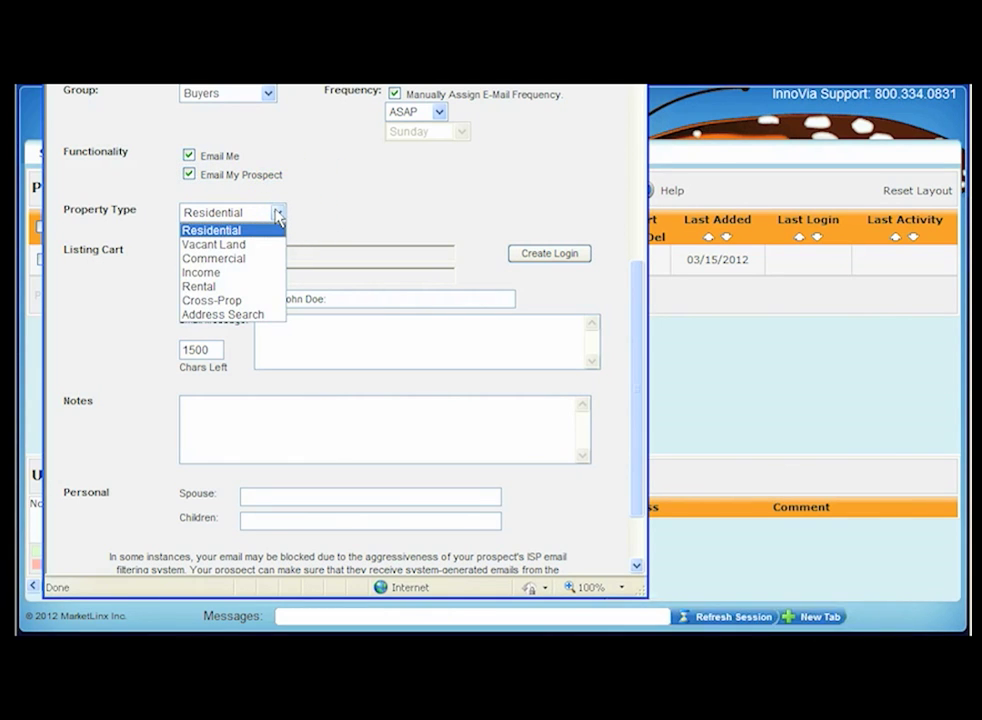
{"action": "left_click", "coordinate": [278, 215]}
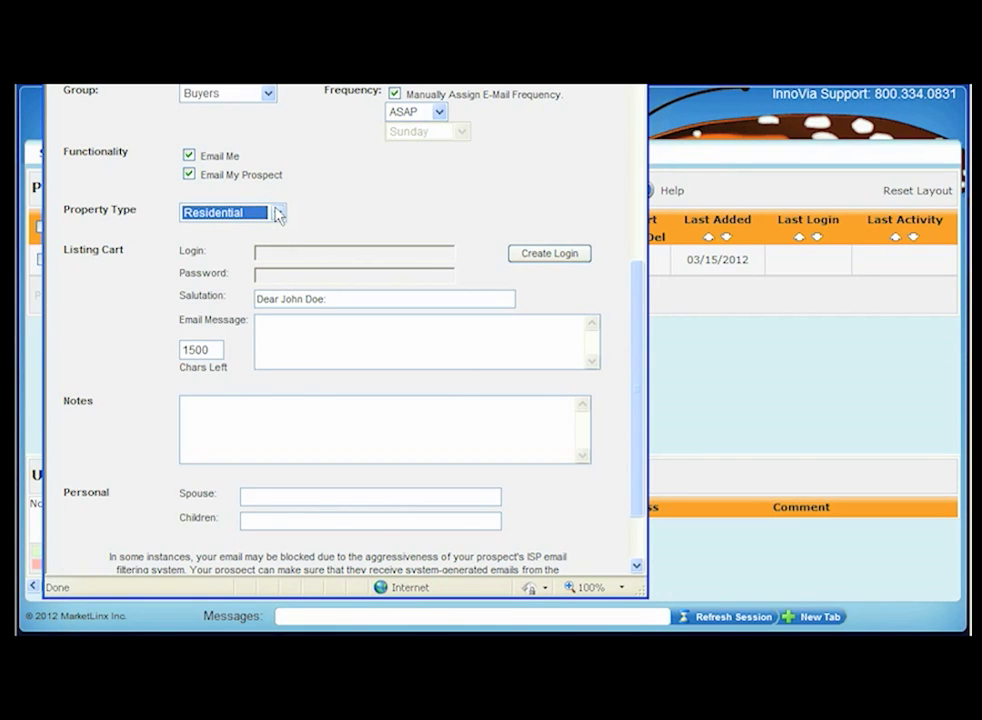
{"action": "left_click", "coordinate": [547, 255]}
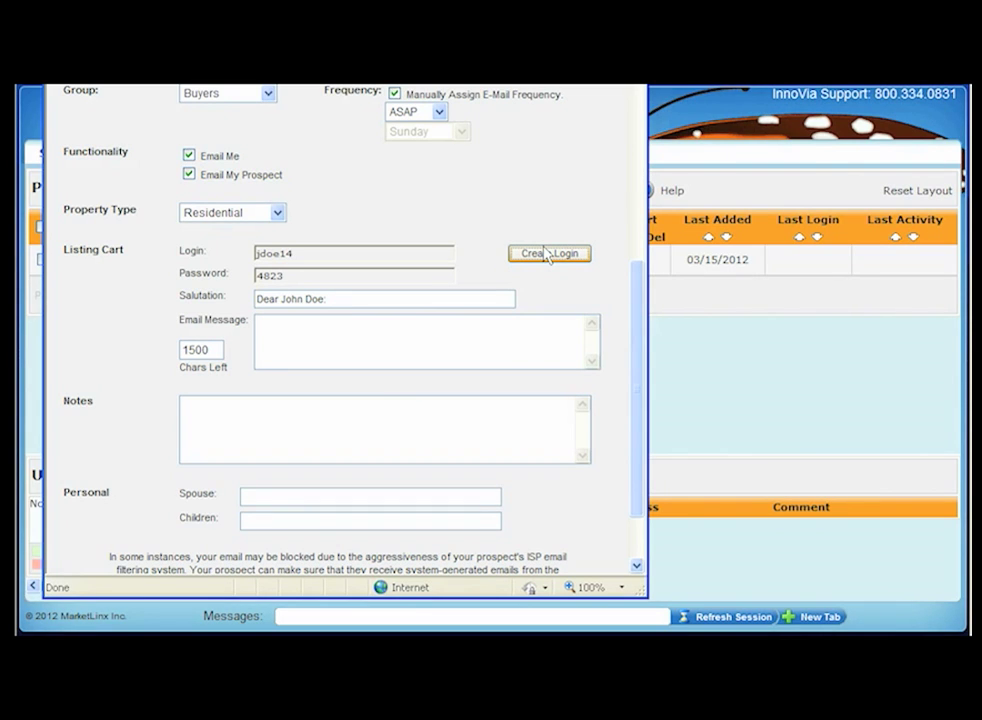
Step: Trim the salutation down to a first-name-only greeting
{"action": "left_click", "coordinate": [270, 328]}
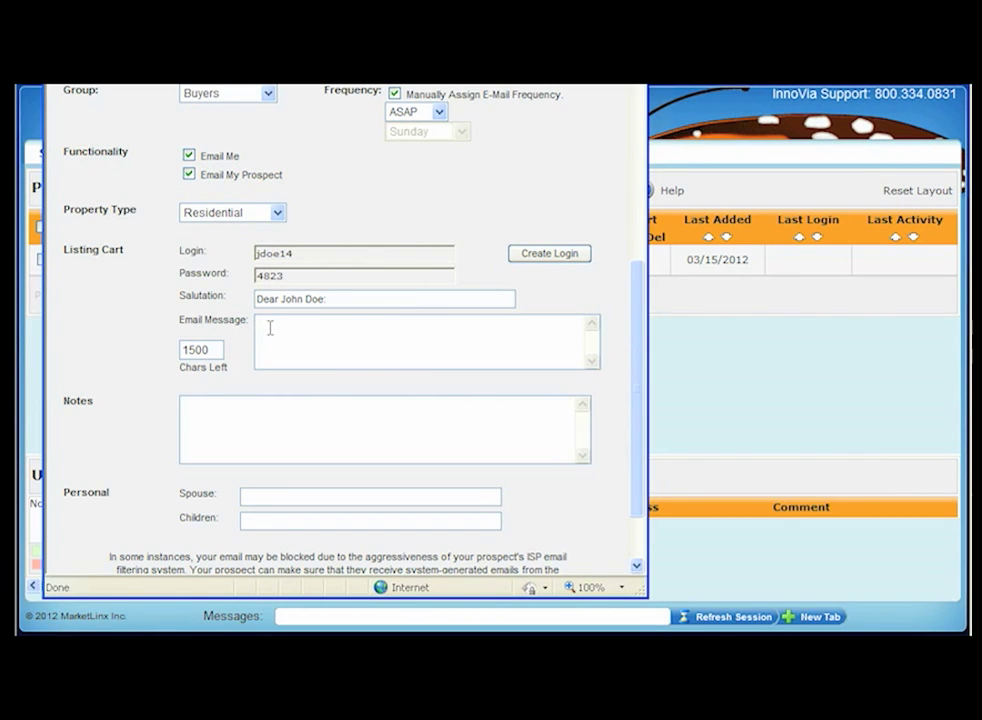
{"action": "left_click", "coordinate": [280, 298]}
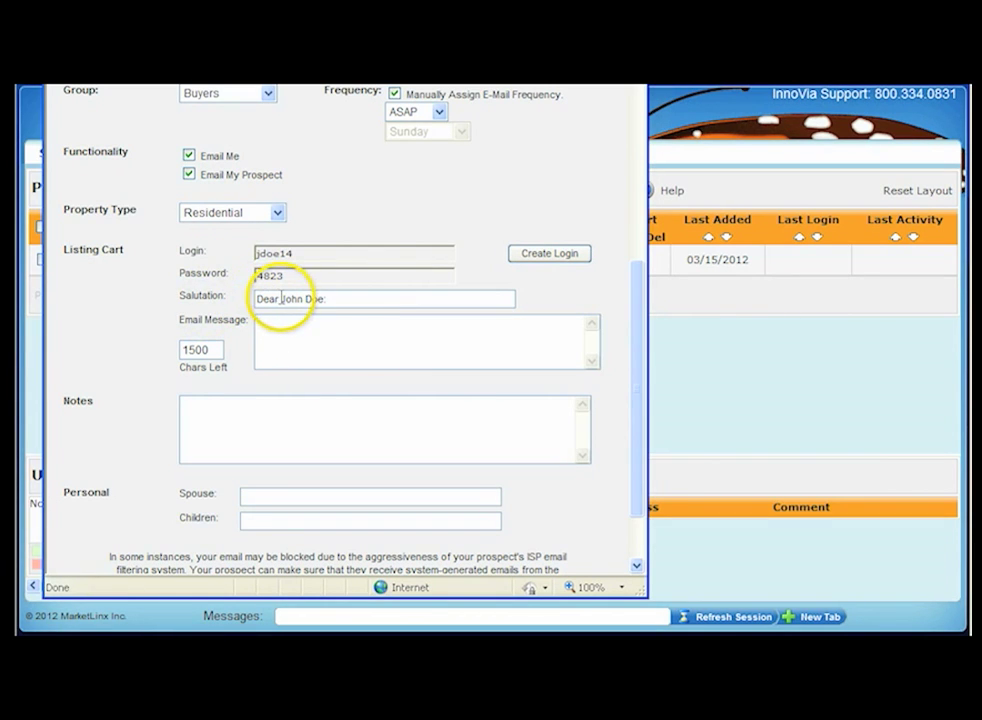
{"action": "left_click", "coordinate": [303, 298]}
{"action": "type", "text": "nie"}
{"action": "key", "text": "BackSpace"}
{"action": "key", "text": "BackSpace"}
{"action": "type", "text": "ie"}
{"action": "key", "text": "Delete"}
{"action": "key", "text": "Delete"}
{"action": "key", "text": "Delete"}
{"action": "key", "text": "Delete"}
{"action": "key", "text": "Delete"}
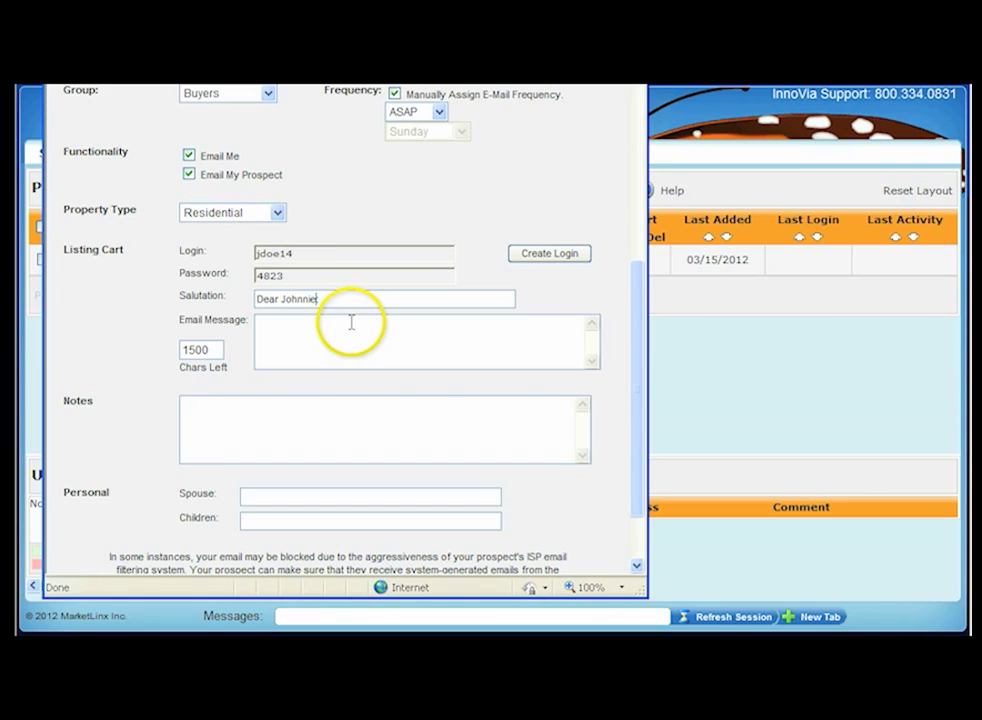
Step: Write the email message 'Here are some great canal homes in Cocoa Beach'
{"action": "left_click", "coordinate": [266, 331]}
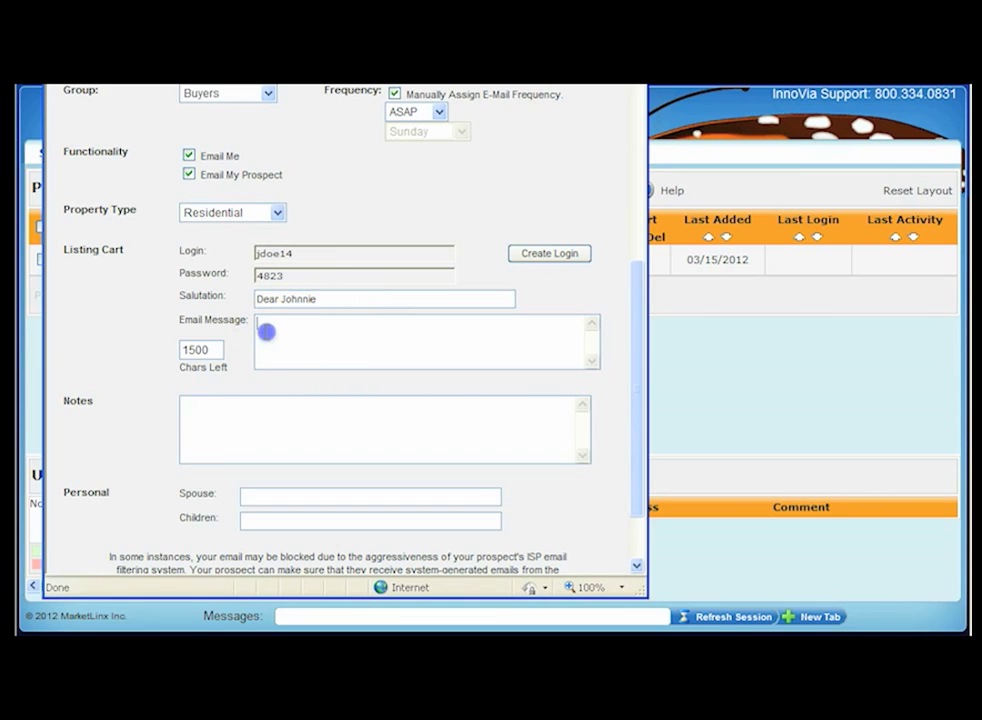
{"action": "type", "text": "Here are s"}
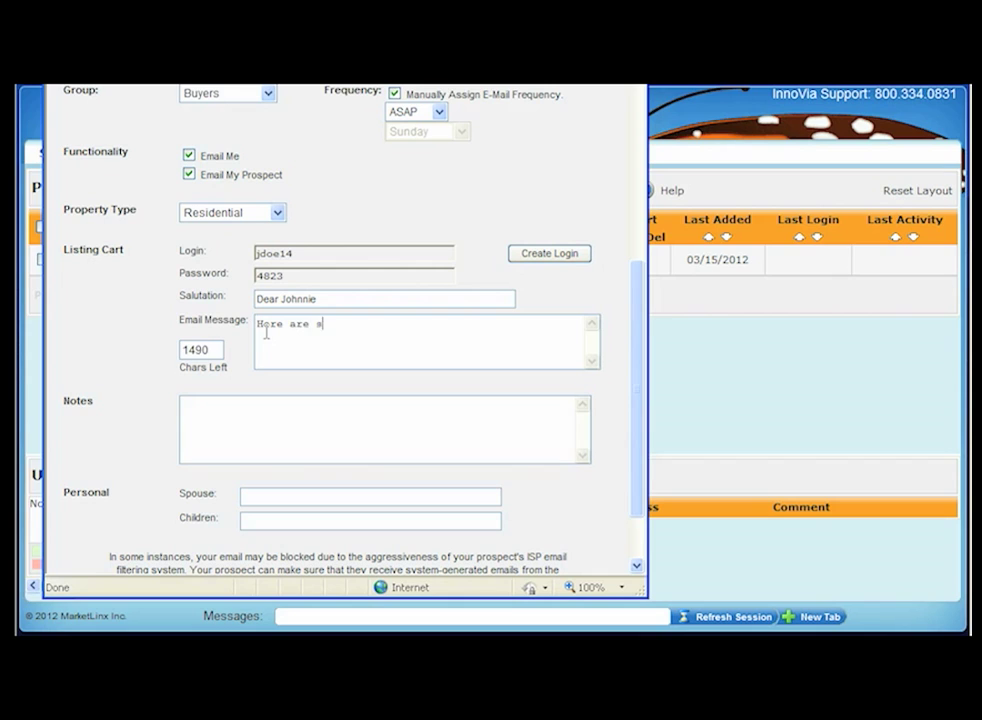
{"action": "type", "text": "ome great canal "}
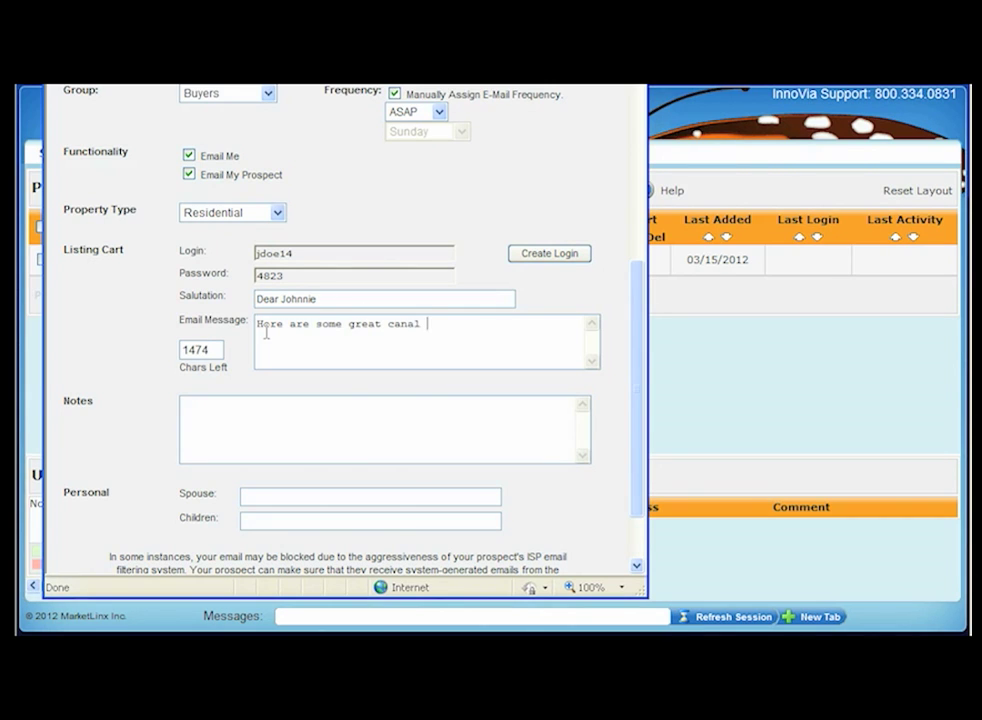
{"action": "type", "text": "homes in Cocoa B"}
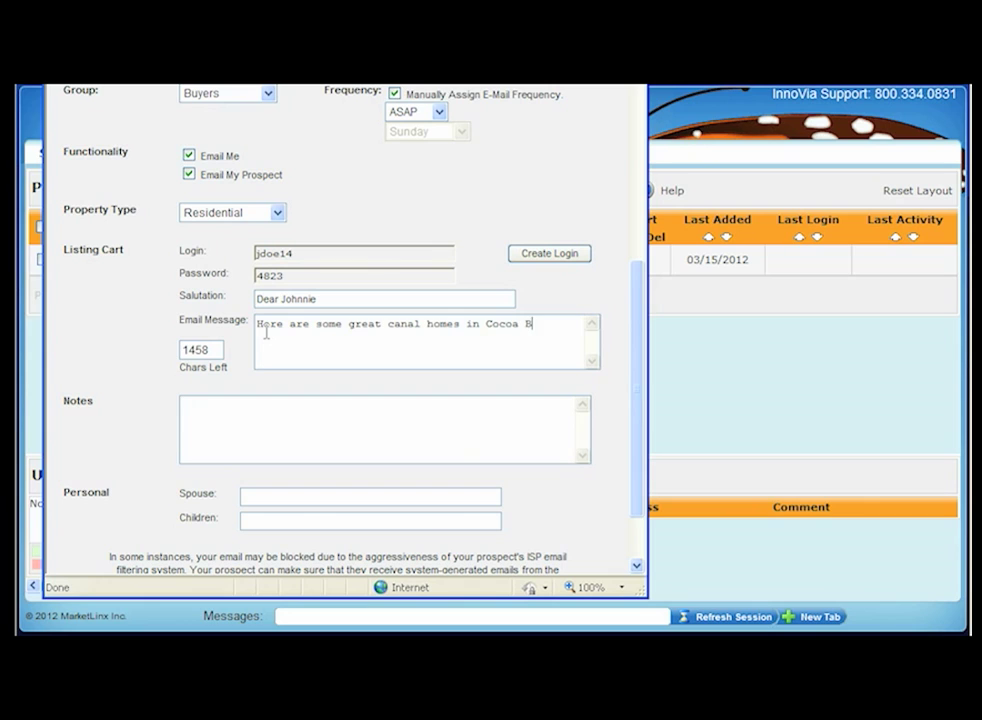
{"action": "type", "text": "each"}
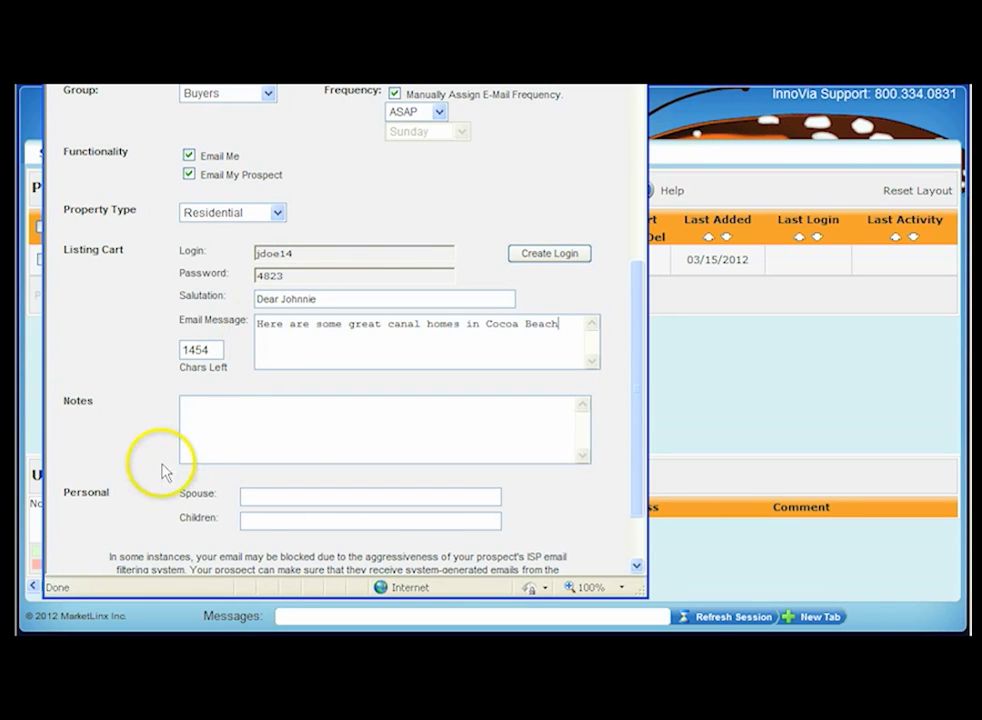
{"action": "left_click", "coordinate": [204, 406]}
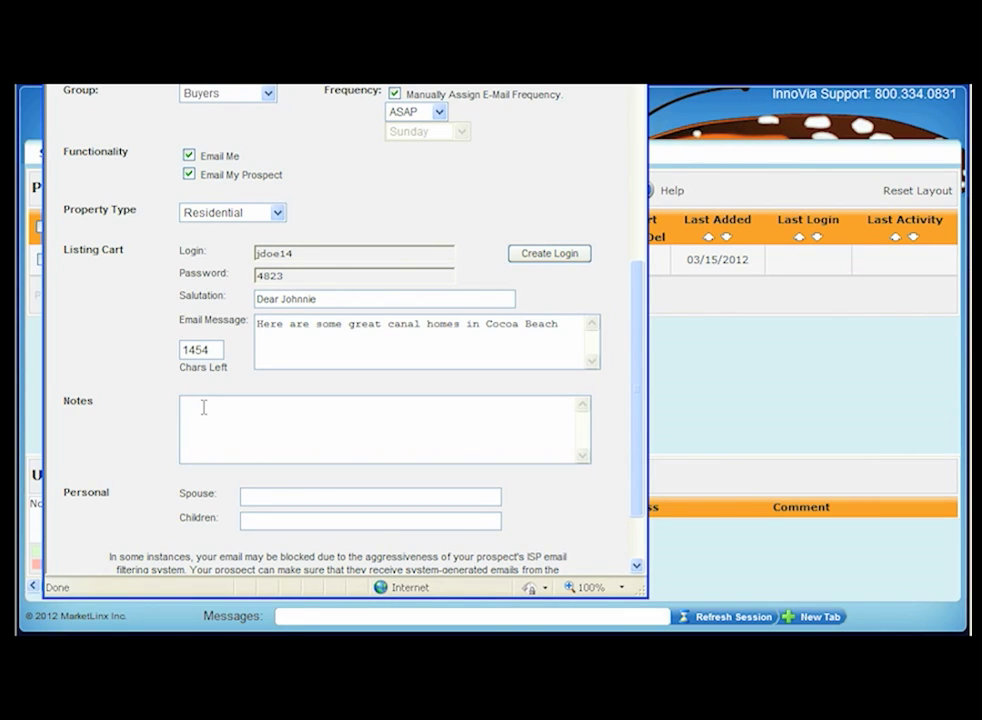
Step: Add the note 'retiree', enter the spouse's name, and save the prospect with OK
{"action": "type", "text": "retiree"}
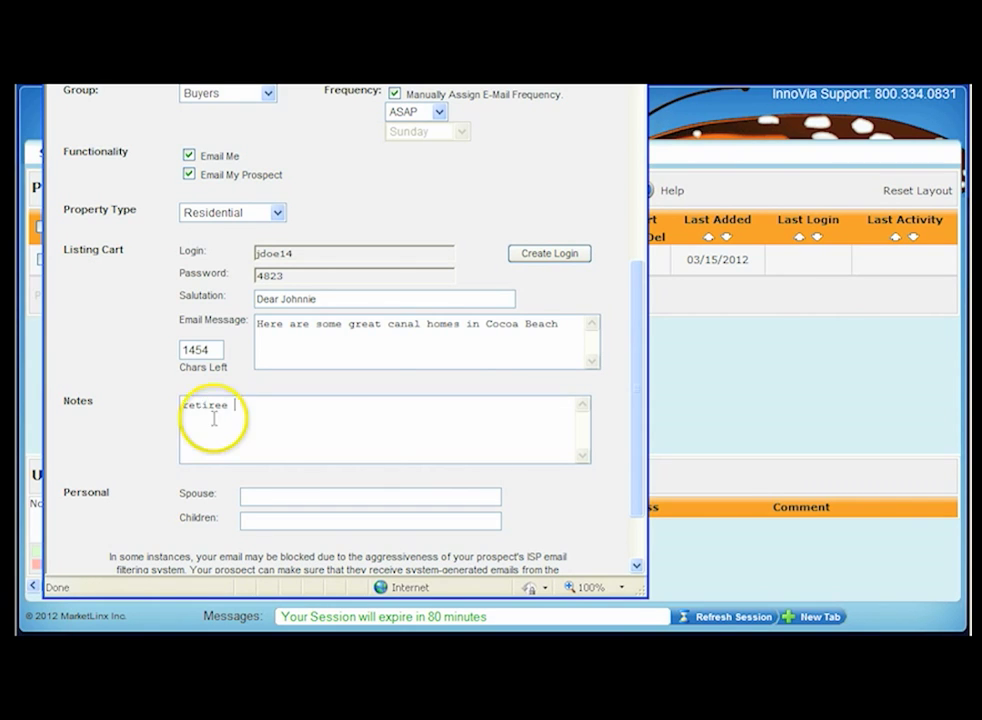
{"action": "scroll", "coordinate": [204, 407], "scroll_direction": "down", "scroll_amount": 2}
{"action": "left_click", "coordinate": [250, 411]}
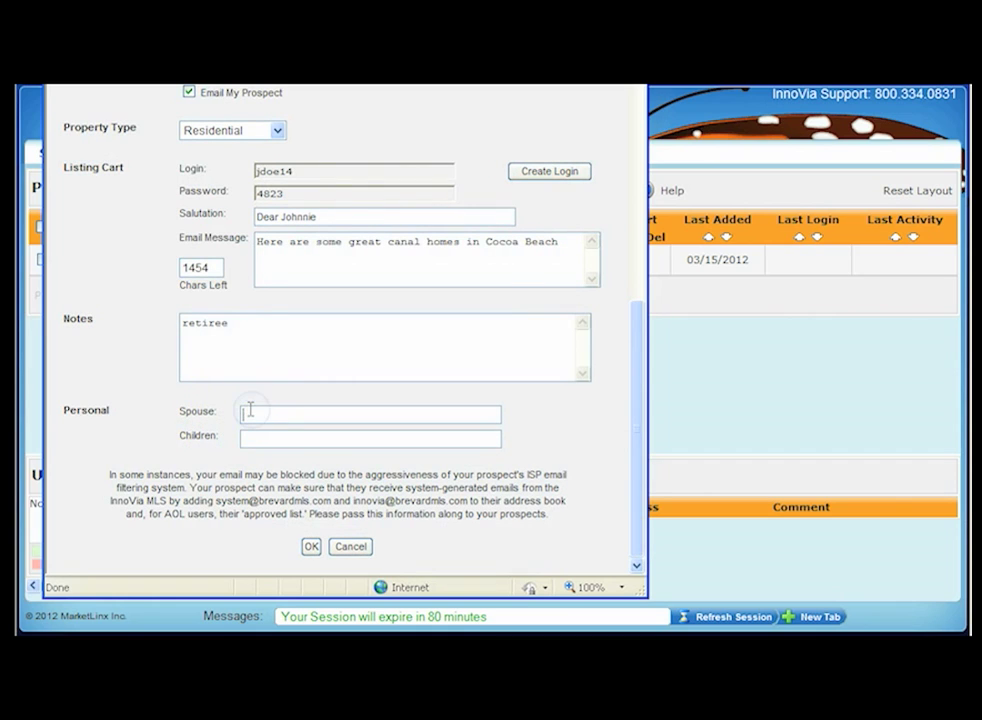
{"action": "type", "text": "Mary"}
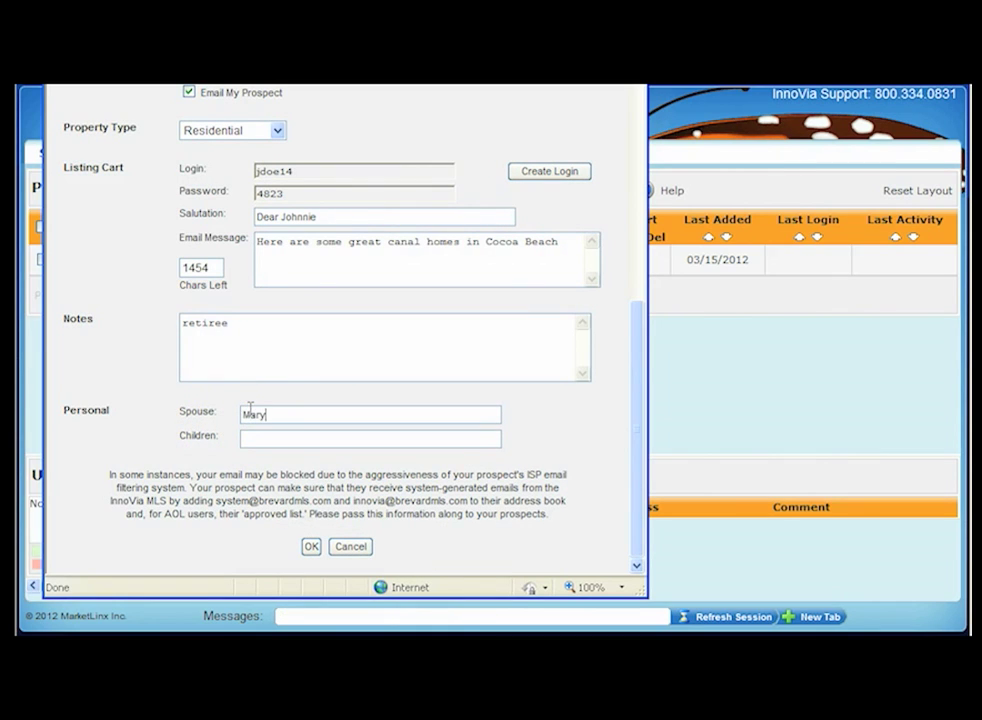
{"action": "left_click", "coordinate": [260, 439]}
{"action": "left_click", "coordinate": [312, 548]}
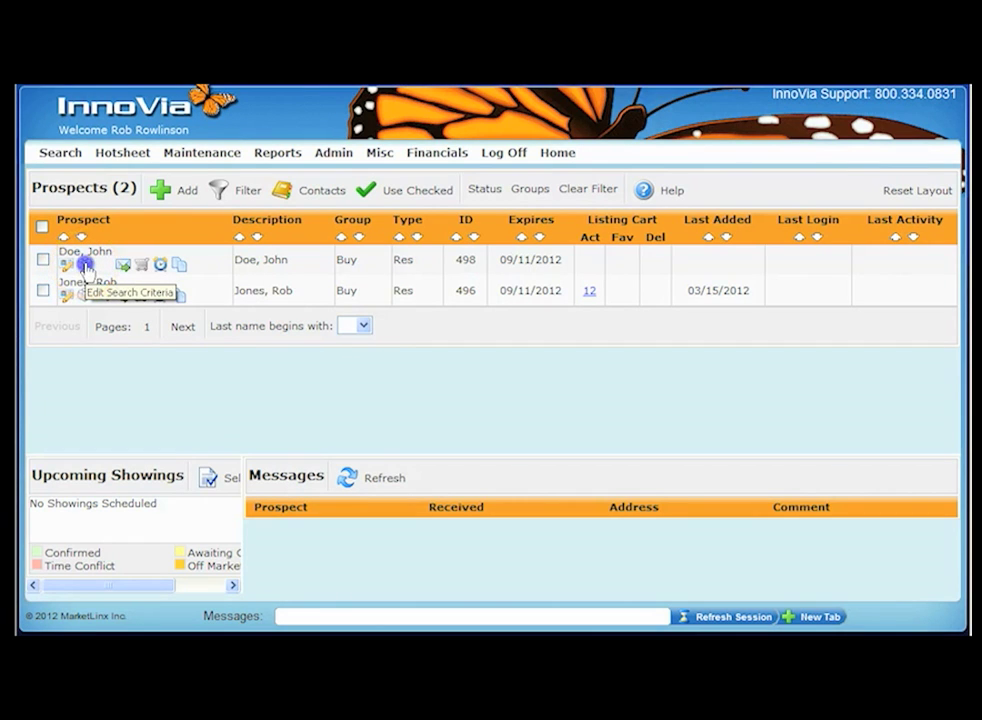
Step: Open the Residential Search Criteria page from the new prospect's Edit Search Criteria icon
{"action": "left_click", "coordinate": [86, 266]}
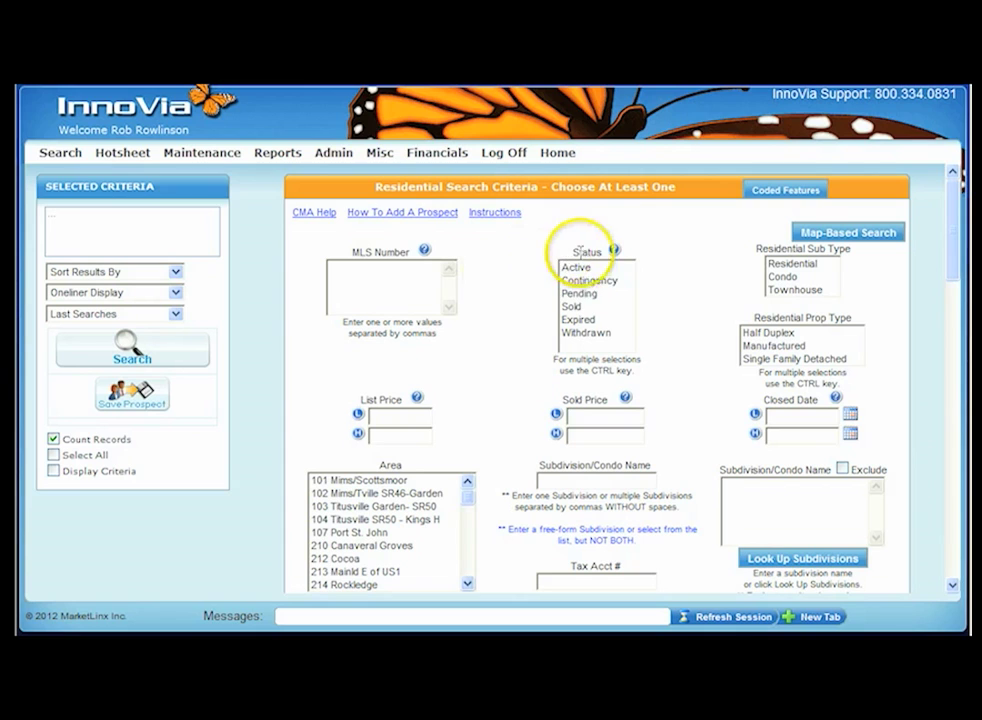
Step: Limit the search to Active, Residential, Single Family Detached listings priced 400000 and up
{"action": "left_click", "coordinate": [583, 268]}
{"action": "left_click", "coordinate": [810, 264]}
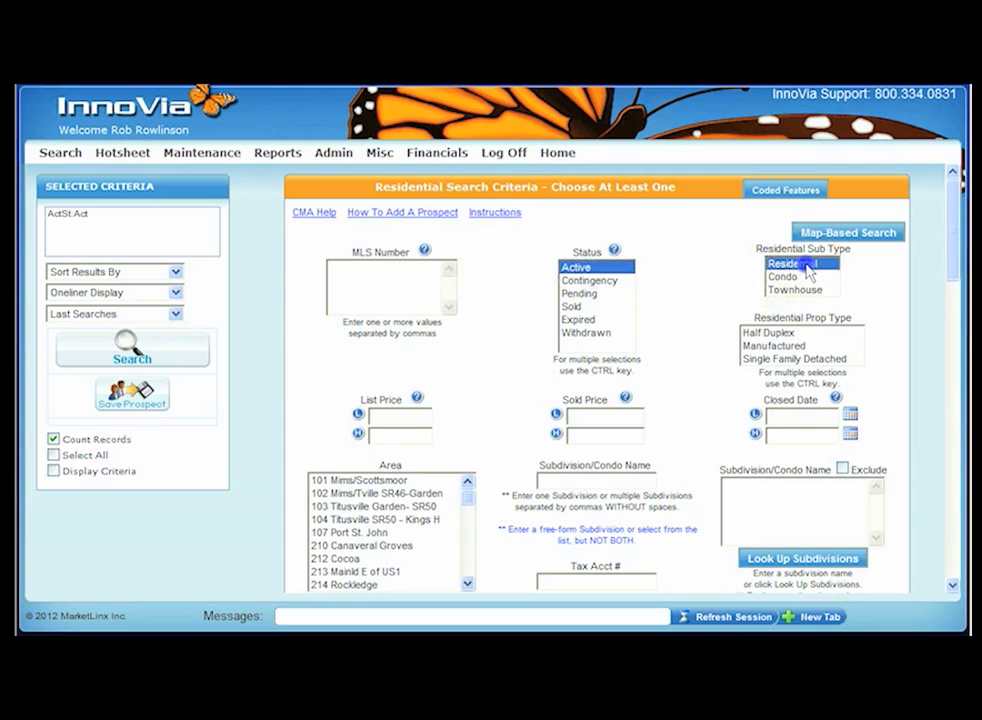
{"action": "left_click", "coordinate": [778, 358]}
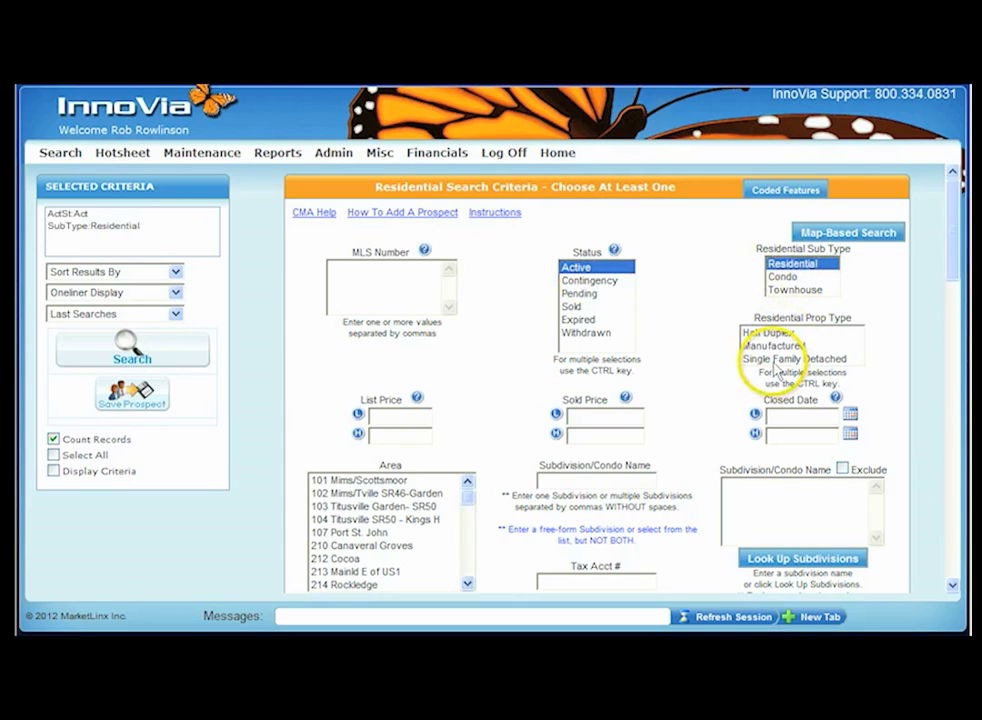
{"action": "left_click", "coordinate": [381, 416]}
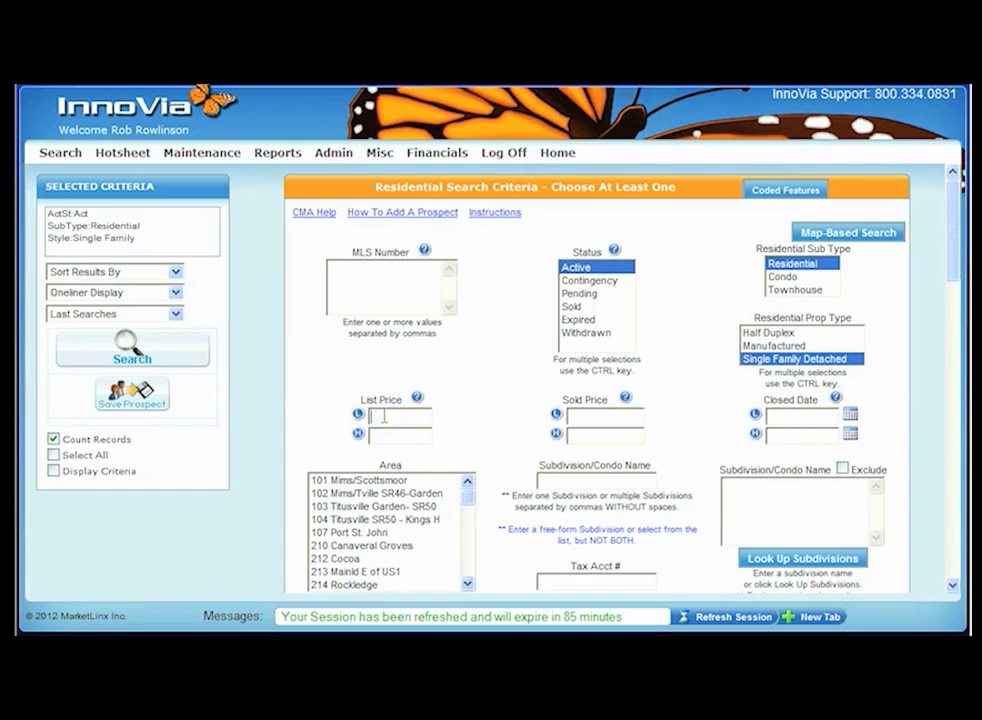
{"action": "type", "text": "400000-"}
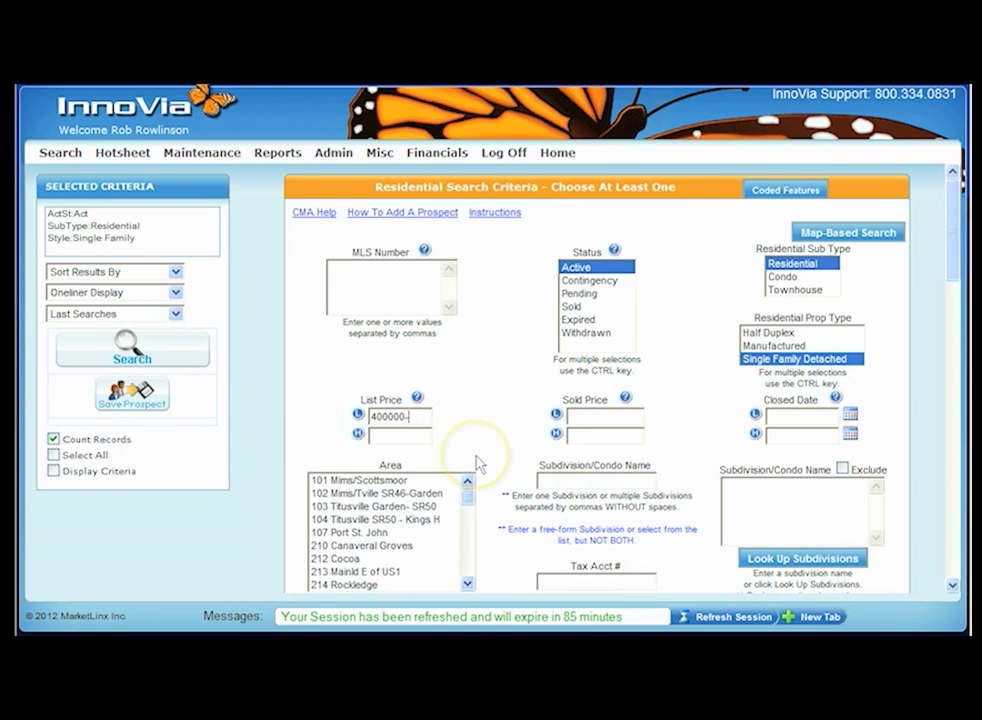
Step: Choose 272 Cocoa Beach as the search area
{"action": "scroll", "coordinate": [476, 462], "scroll_direction": "down", "scroll_amount": 3}
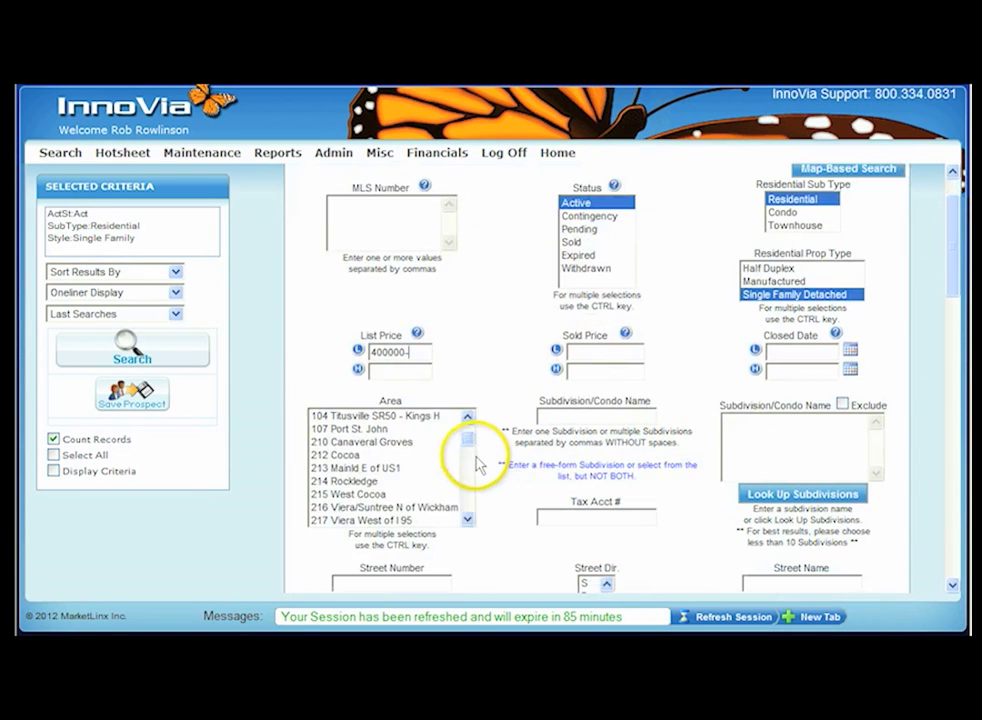
{"action": "left_click", "coordinate": [469, 521]}
{"action": "left_click", "coordinate": [468, 520]}
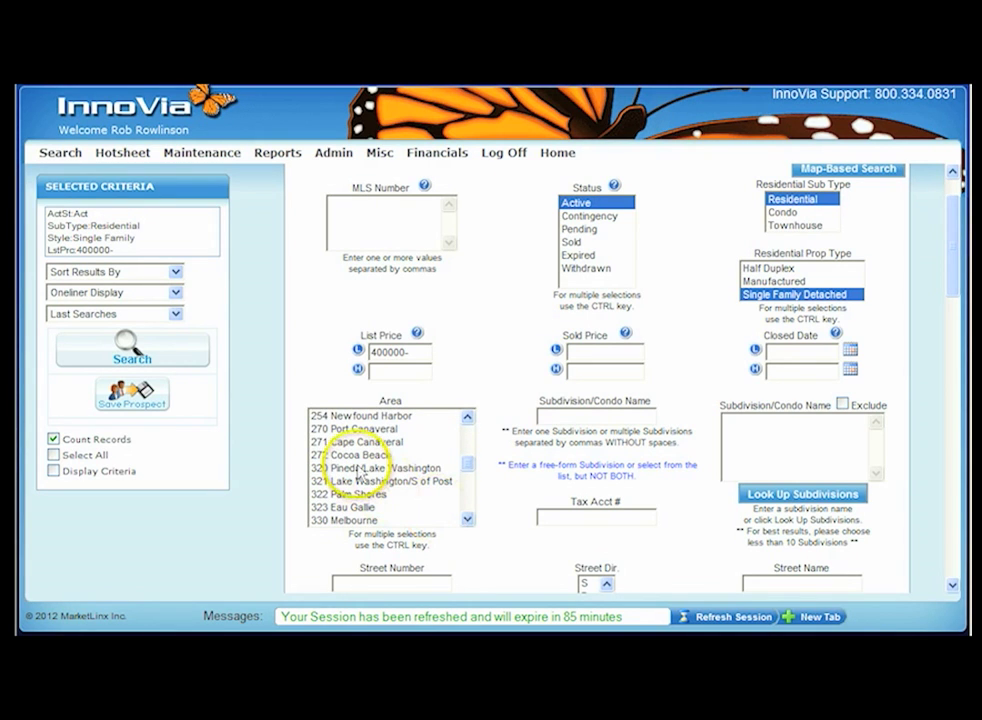
{"action": "left_click", "coordinate": [358, 455]}
{"action": "scroll", "coordinate": [558, 498], "scroll_direction": "down", "scroll_amount": 5}
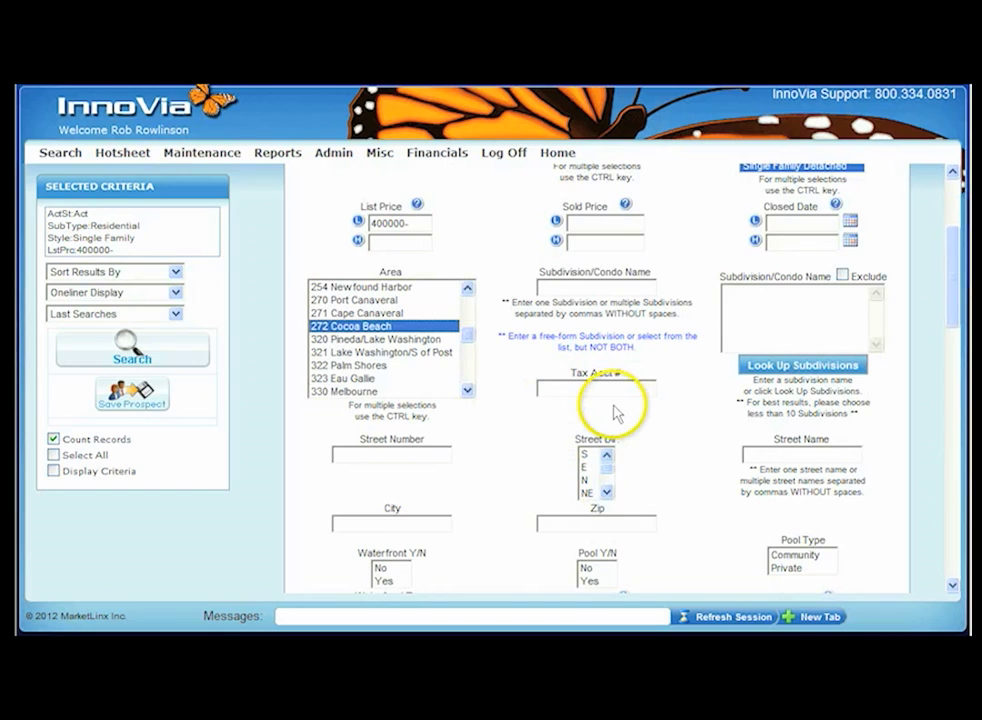
{"action": "scroll", "coordinate": [537, 420], "scroll_direction": "down", "scroll_amount": 2}
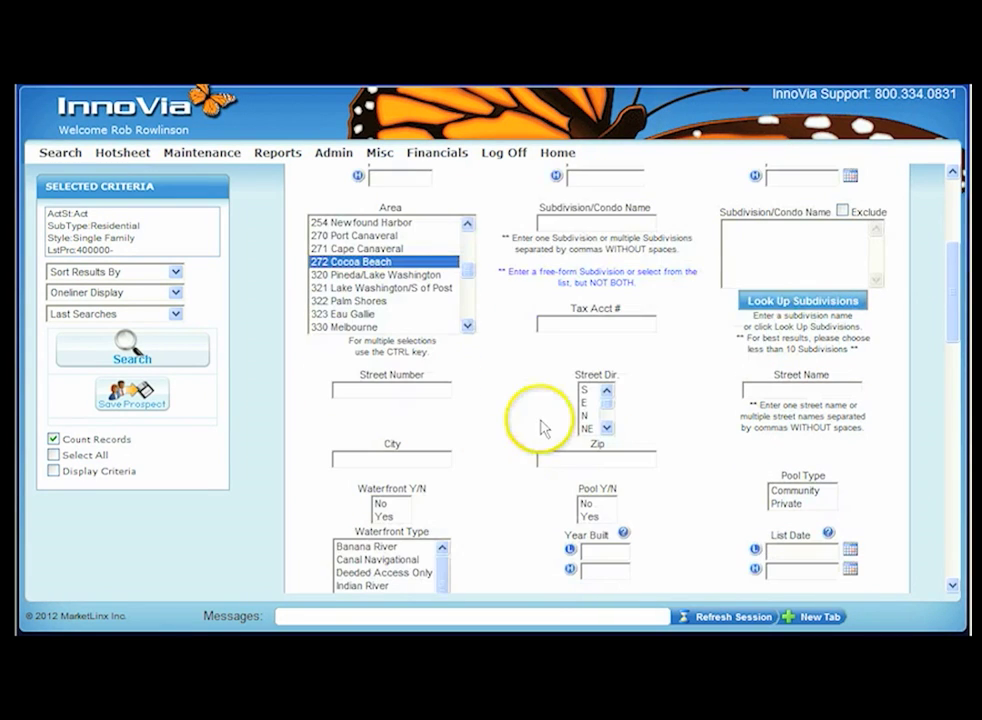
{"action": "scroll", "coordinate": [530, 430], "scroll_direction": "down", "scroll_amount": 4}
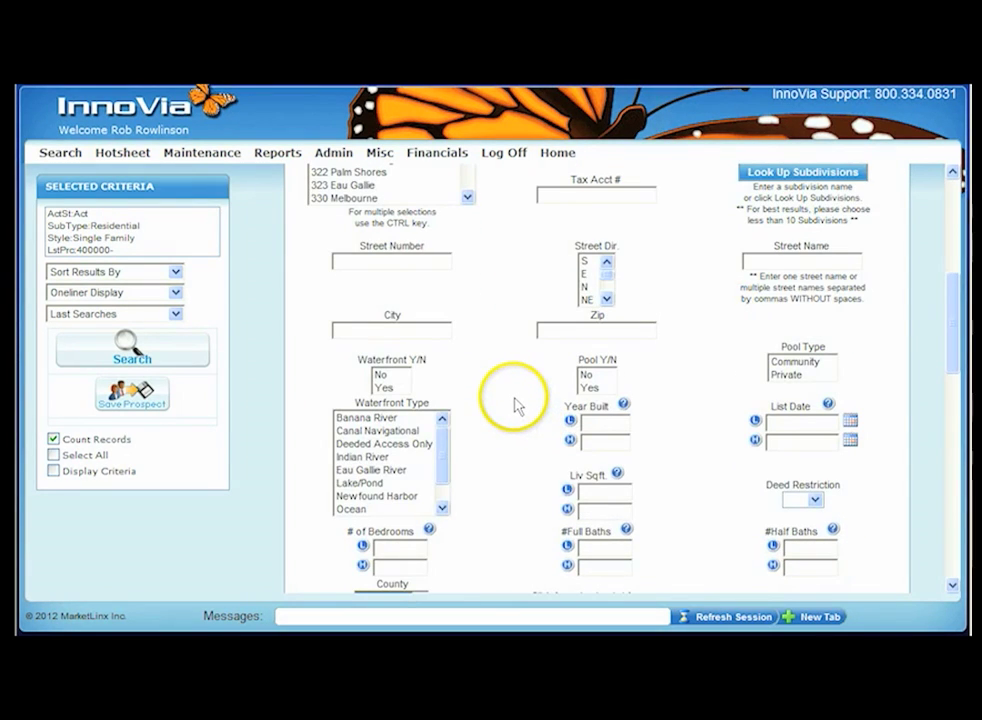
{"action": "scroll", "coordinate": [515, 405], "scroll_direction": "down", "scroll_amount": 2}
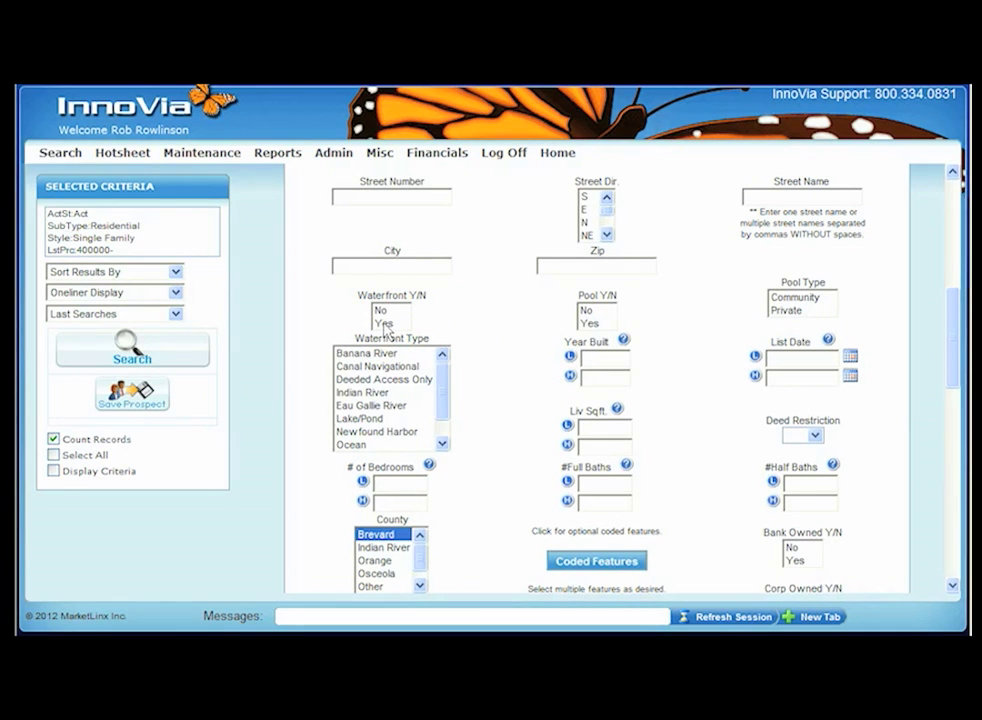
Step: Require waterfront Yes with Canal Navigational waterfront type
{"action": "left_click", "coordinate": [385, 323]}
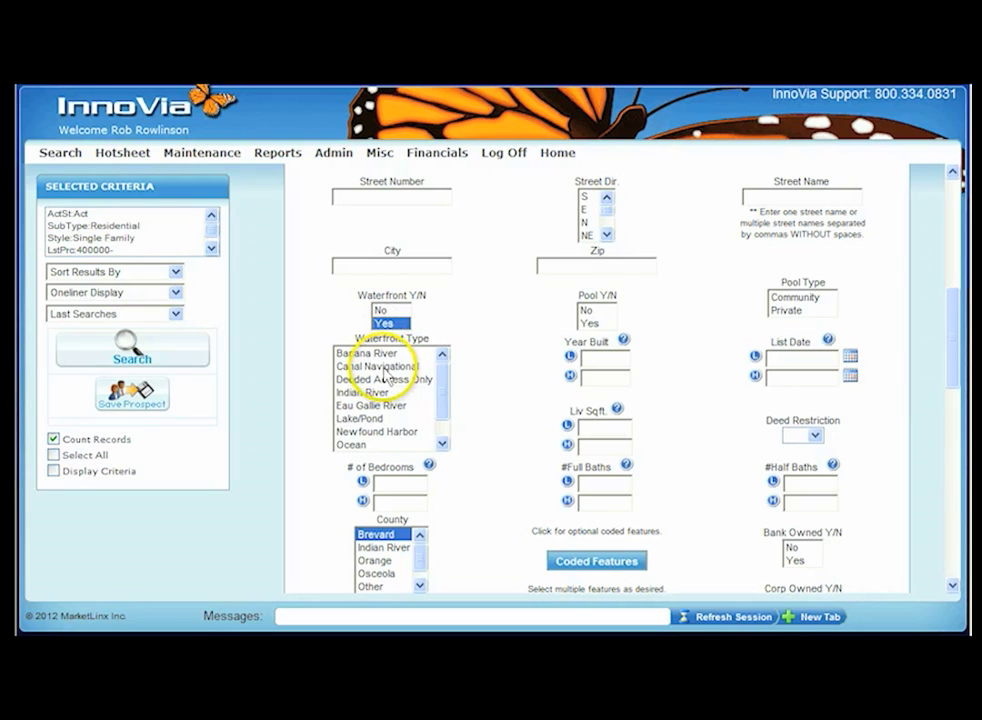
{"action": "left_click", "coordinate": [383, 367]}
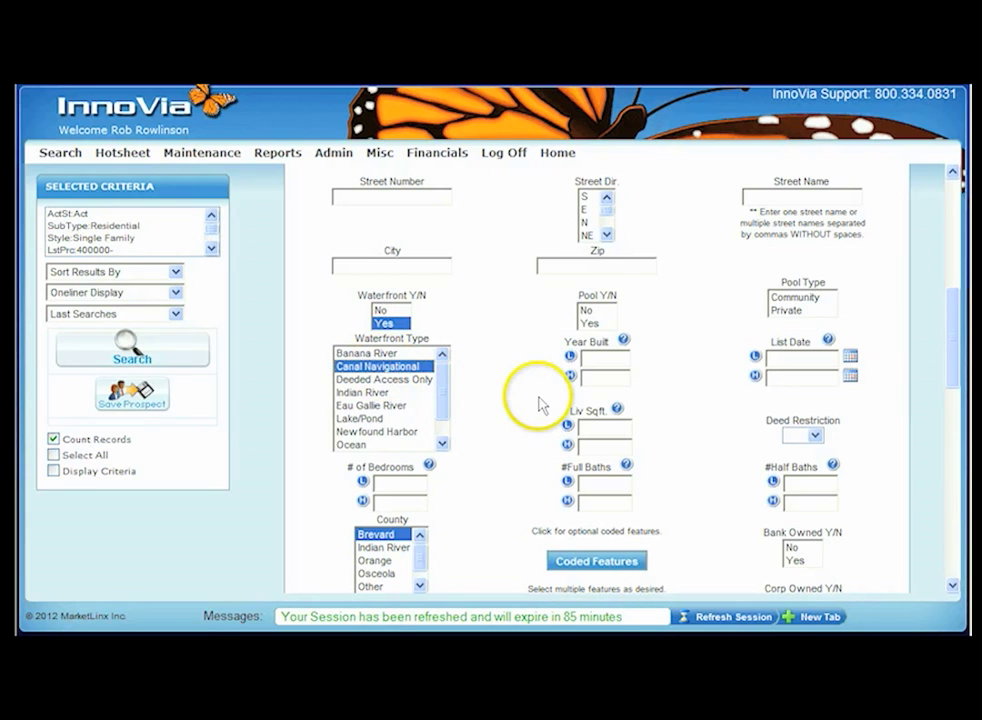
{"action": "scroll", "coordinate": [527, 404], "scroll_direction": "down", "scroll_amount": 1}
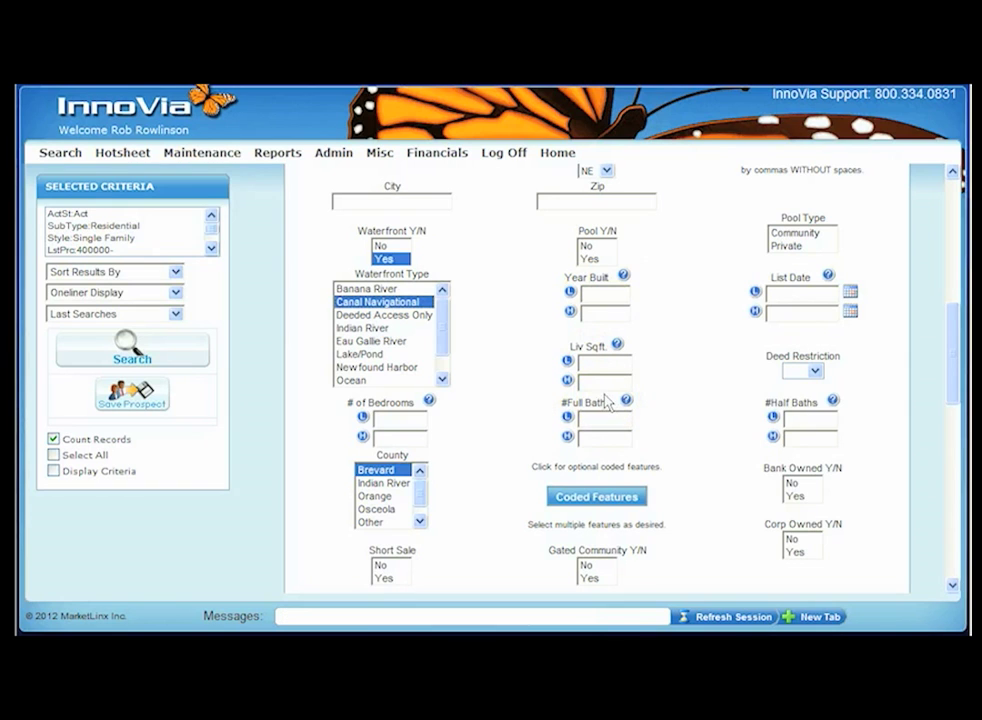
Step: Set the minimum to 3 bedrooms and 2 full baths
{"action": "left_click", "coordinate": [382, 416]}
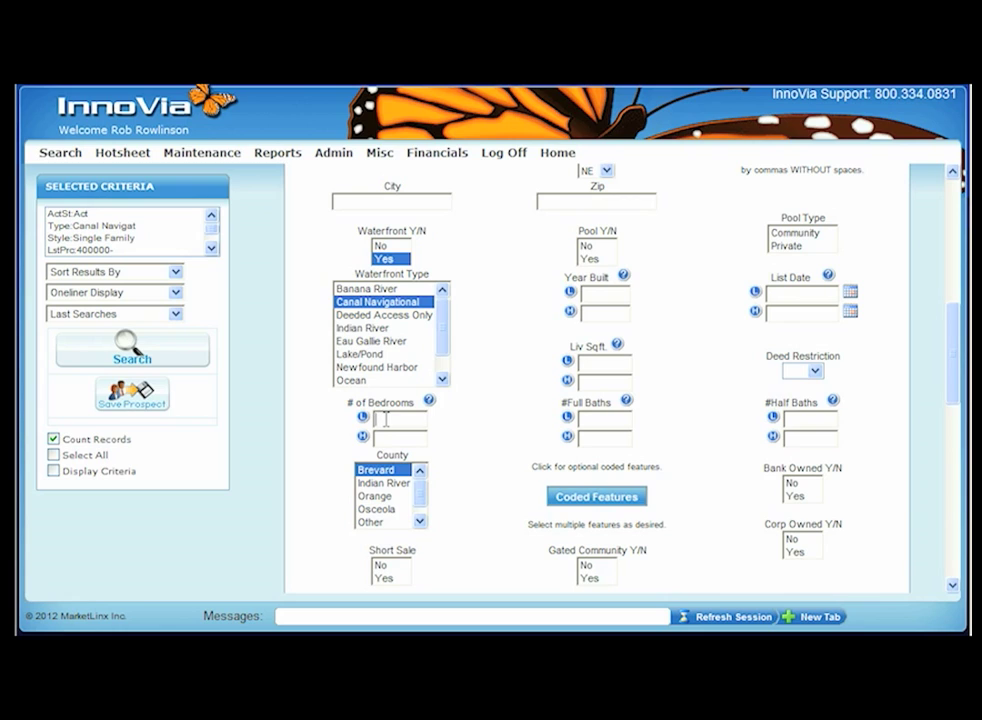
{"action": "type", "text": "3"}
{"action": "type", "text": "-"}
{"action": "key", "text": "Tab"}
{"action": "type", "text": "2"}
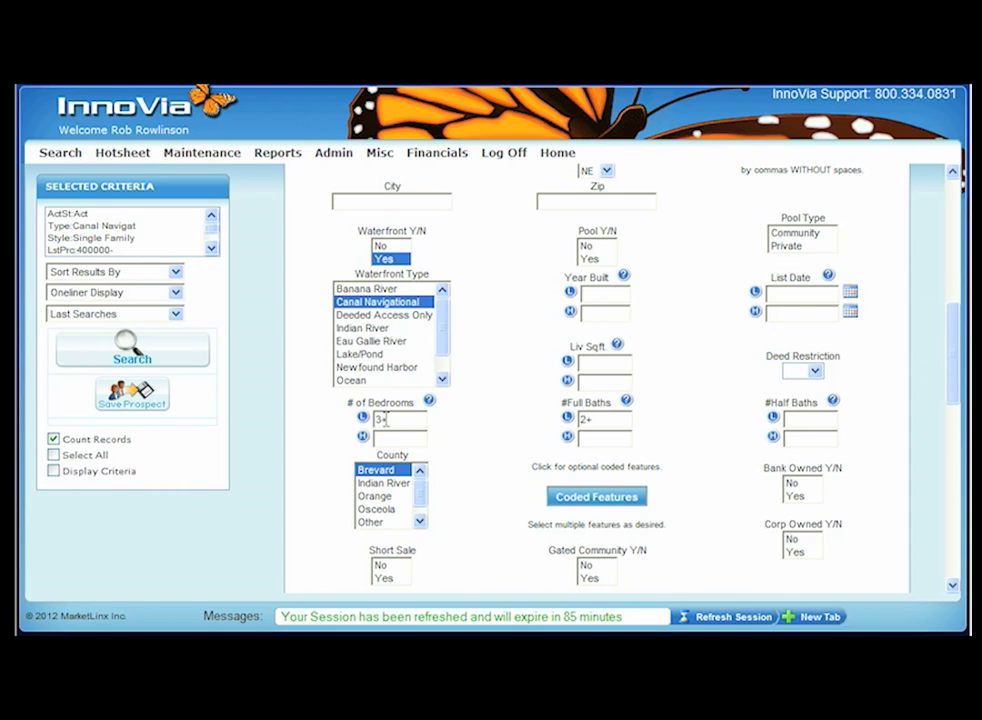
{"action": "scroll", "coordinate": [471, 495], "scroll_direction": "down", "scroll_amount": 2}
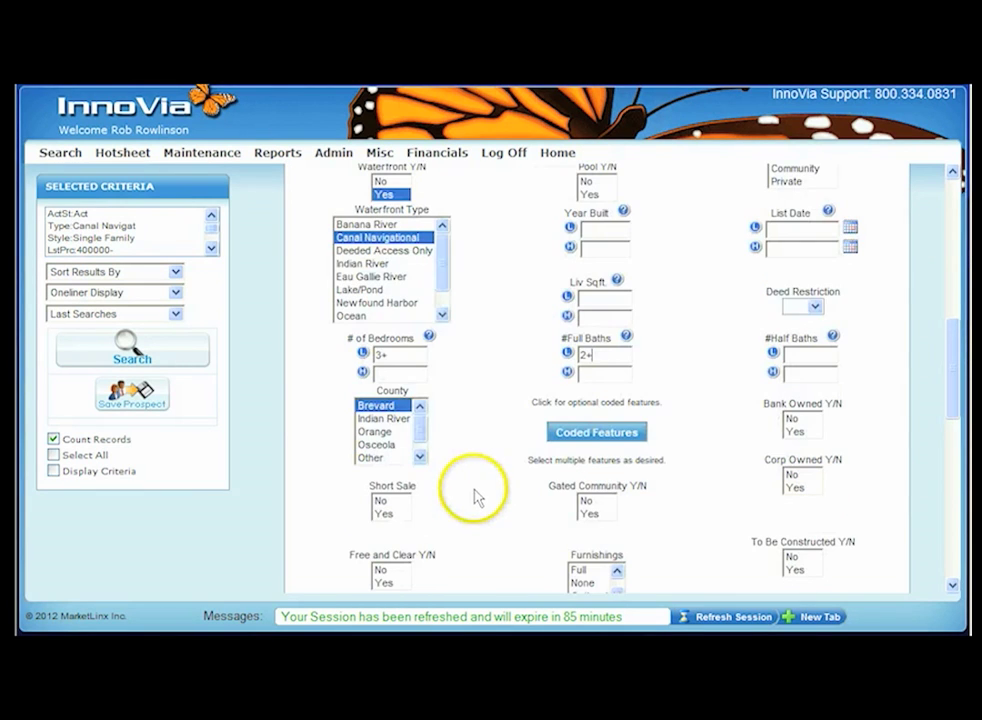
{"action": "scroll", "coordinate": [475, 496], "scroll_direction": "down", "scroll_amount": 2}
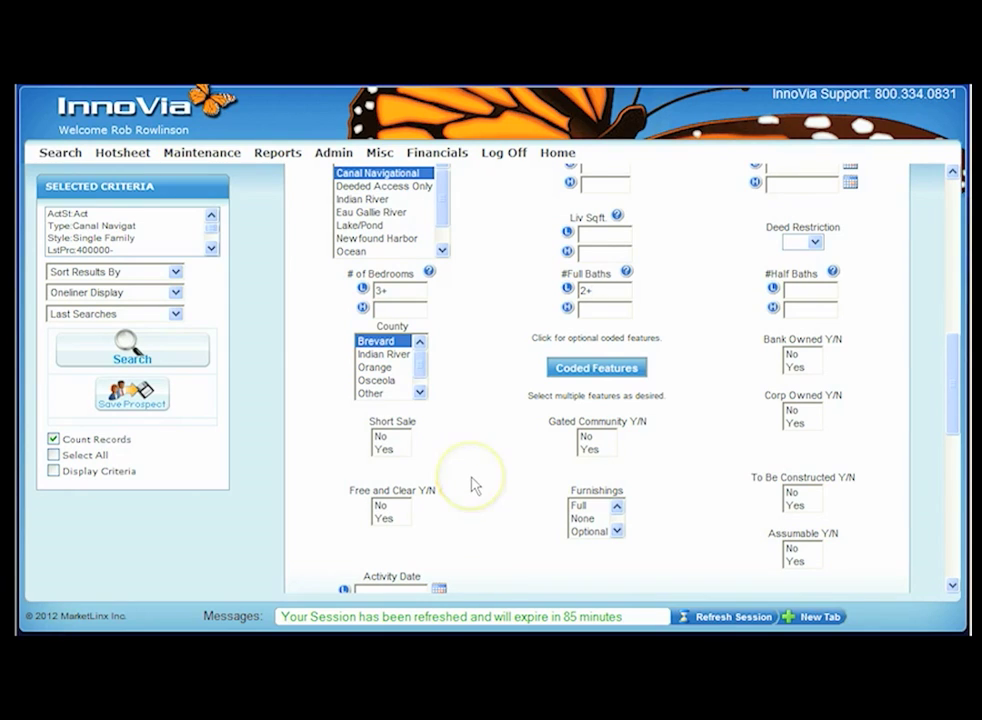
{"action": "scroll", "coordinate": [473, 485], "scroll_direction": "down", "scroll_amount": 4}
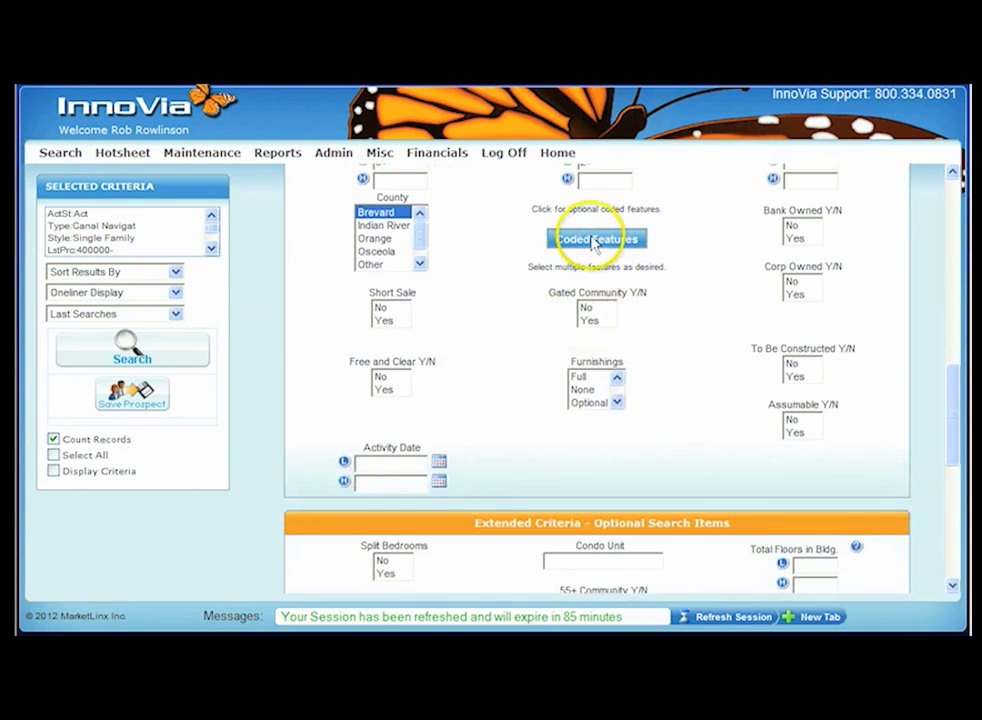
{"action": "left_click", "coordinate": [591, 241]}
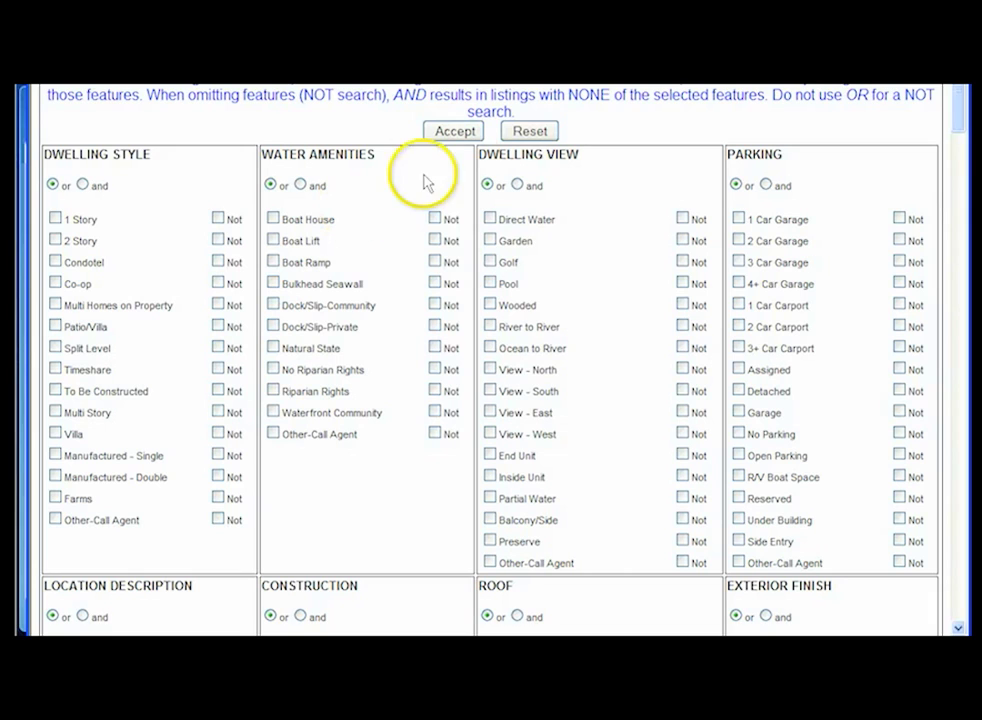
{"action": "left_click", "coordinate": [455, 133]}
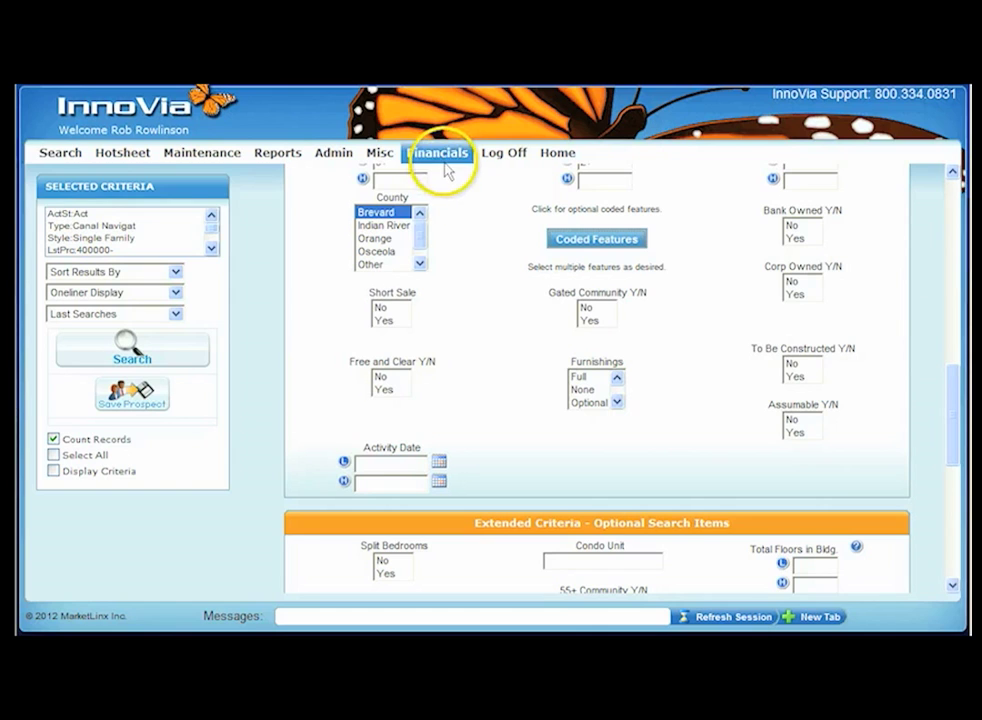
Step: Save the criteria as a new Buy/Res prospect, accepting the prefilled prospect form
{"action": "scroll", "coordinate": [345, 318], "scroll_direction": "down", "scroll_amount": 1}
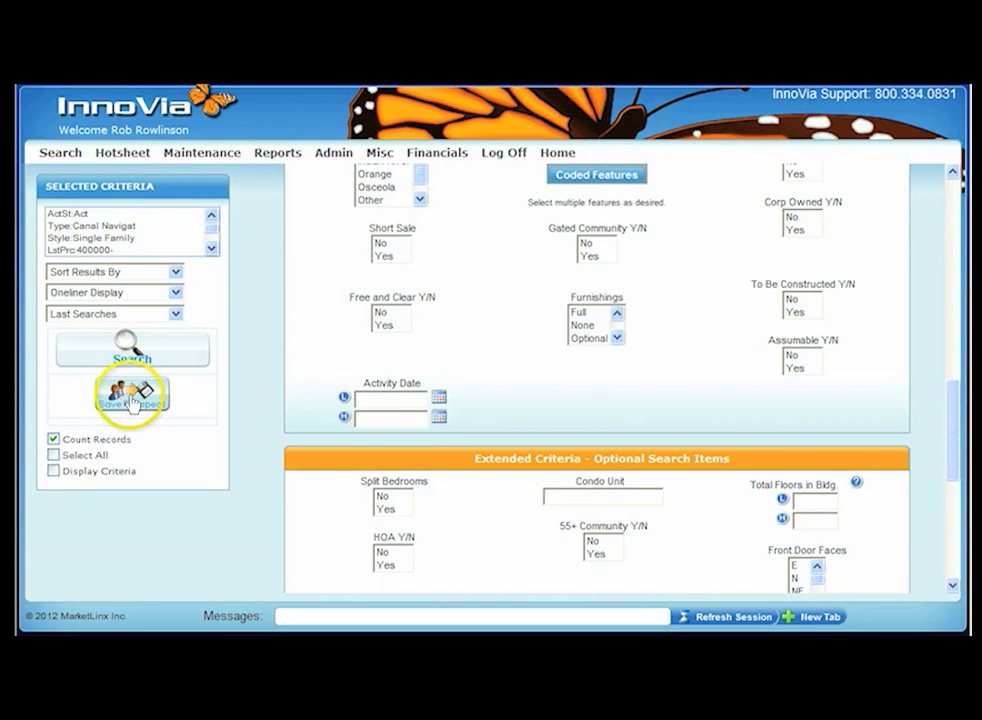
{"action": "left_click", "coordinate": [134, 397]}
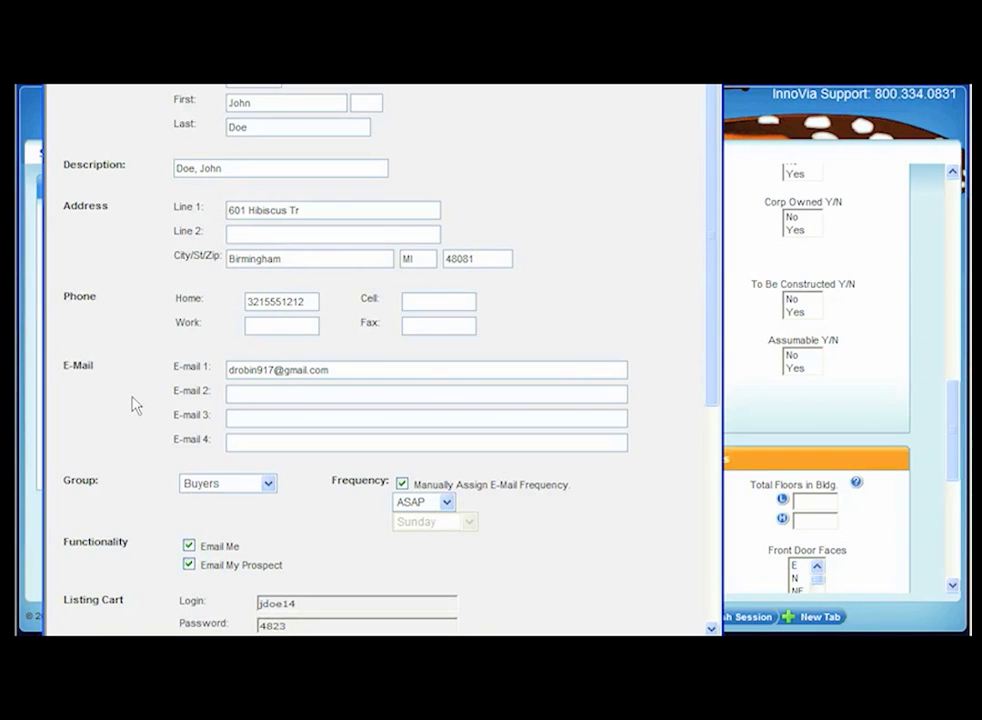
{"action": "scroll", "coordinate": [171, 390], "scroll_direction": "down", "scroll_amount": 6}
{"action": "scroll", "coordinate": [215, 395], "scroll_direction": "down", "scroll_amount": 1}
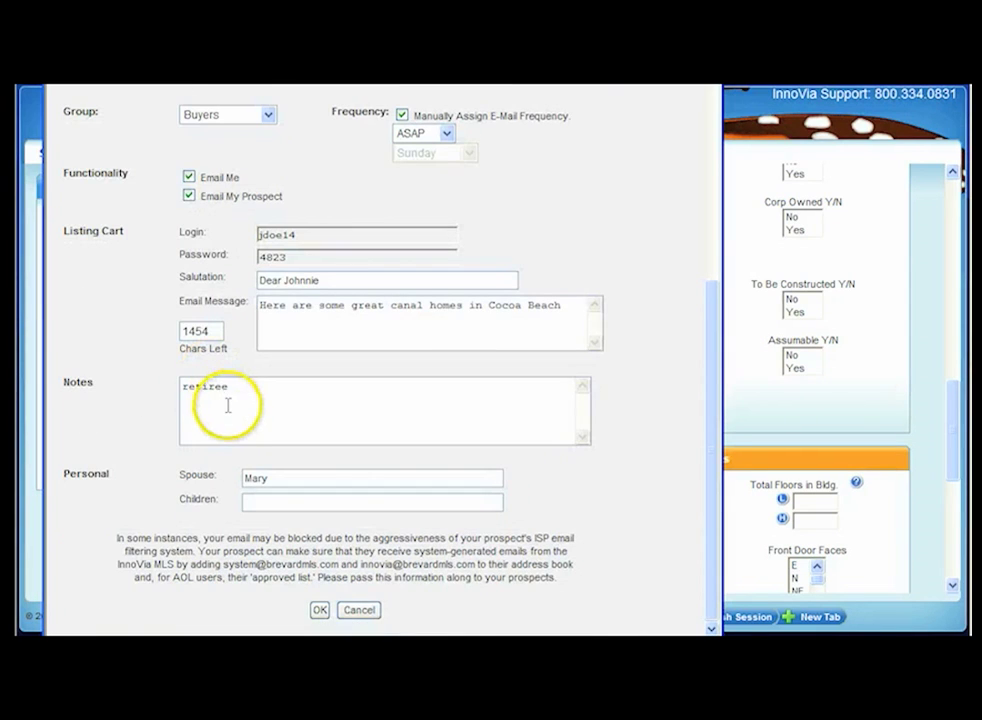
{"action": "left_click", "coordinate": [319, 610]}
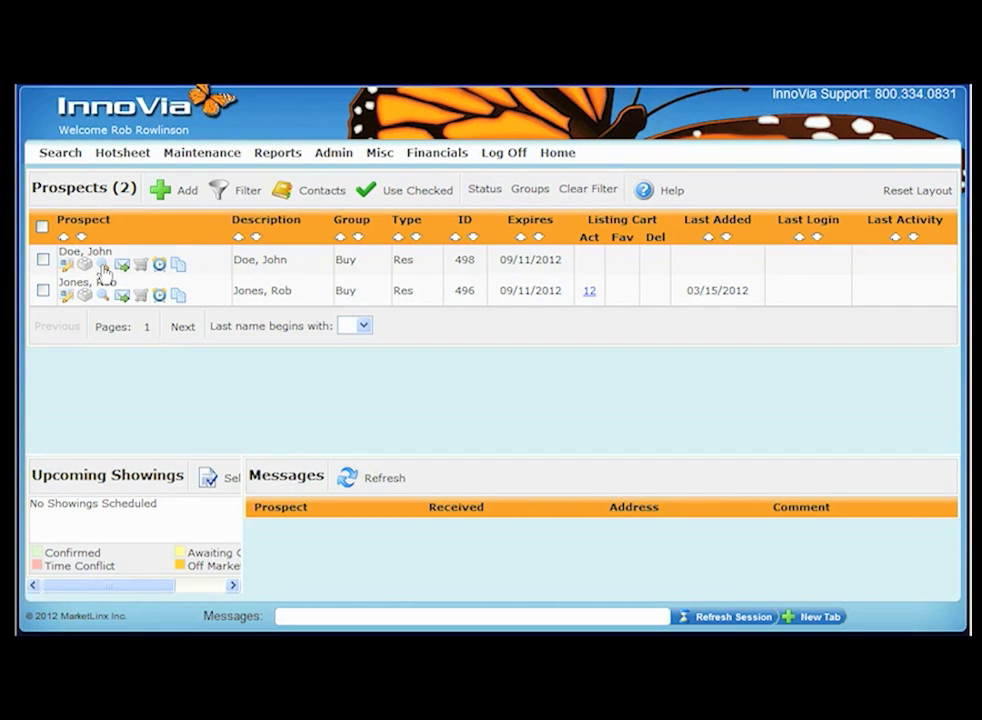
Step: Run Search for Matches on the new prospect to list its 12 matching listings
{"action": "left_click", "coordinate": [103, 265]}
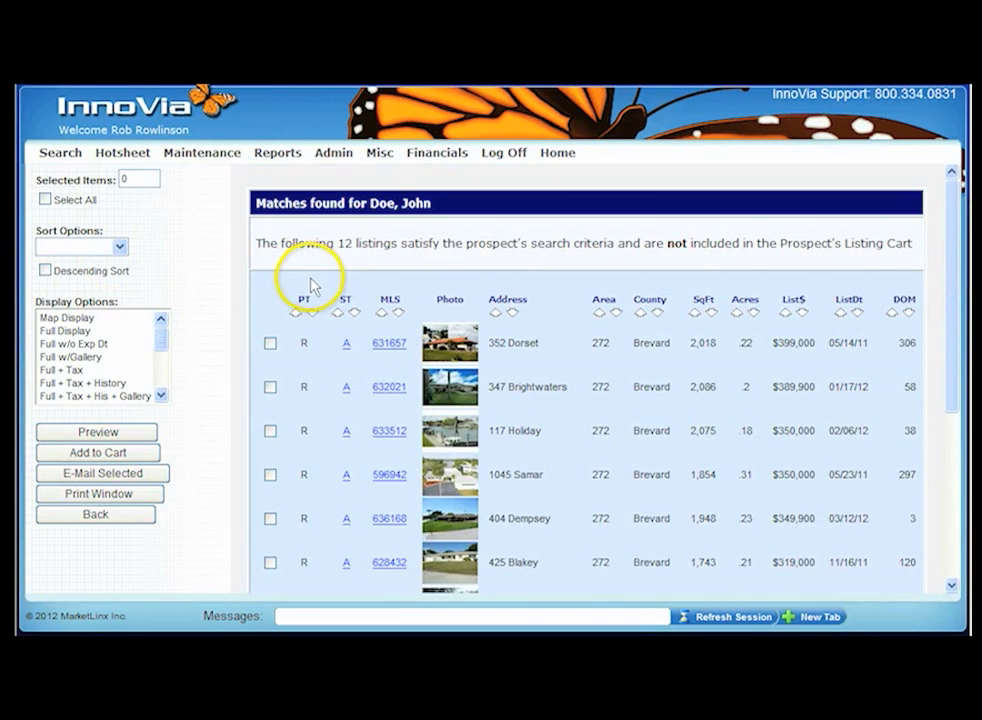
{"action": "scroll", "coordinate": [300, 290], "scroll_direction": "down", "scroll_amount": 5}
{"action": "scroll", "coordinate": [296, 293], "scroll_direction": "up", "scroll_amount": 4}
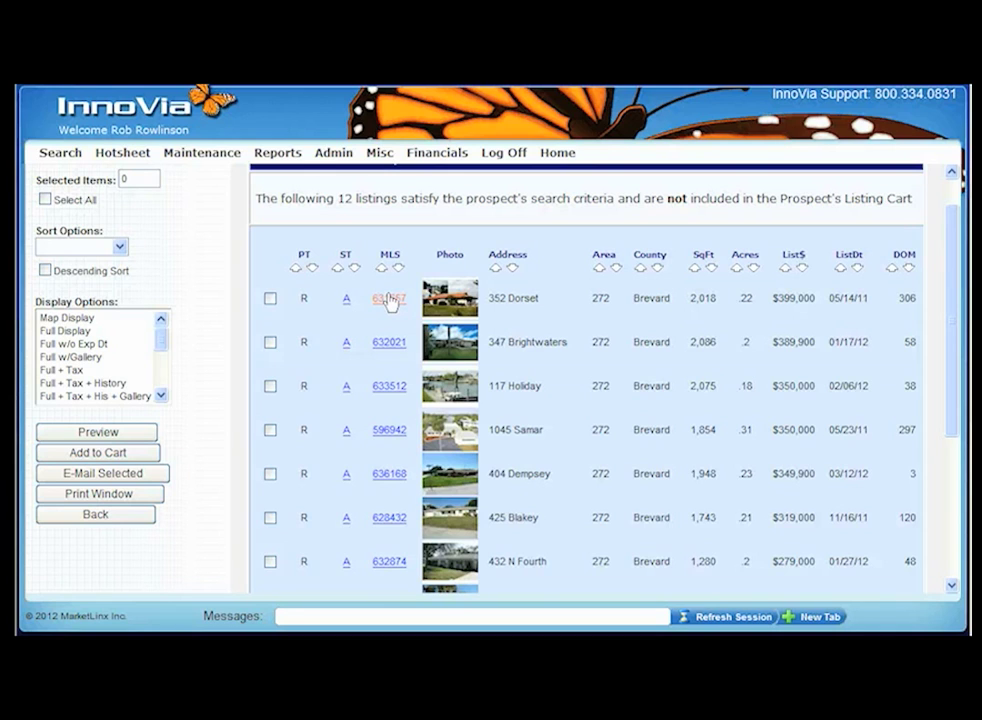
Step: Select all 12 matching listings and add them to the prospect's cart
{"action": "left_click", "coordinate": [45, 200]}
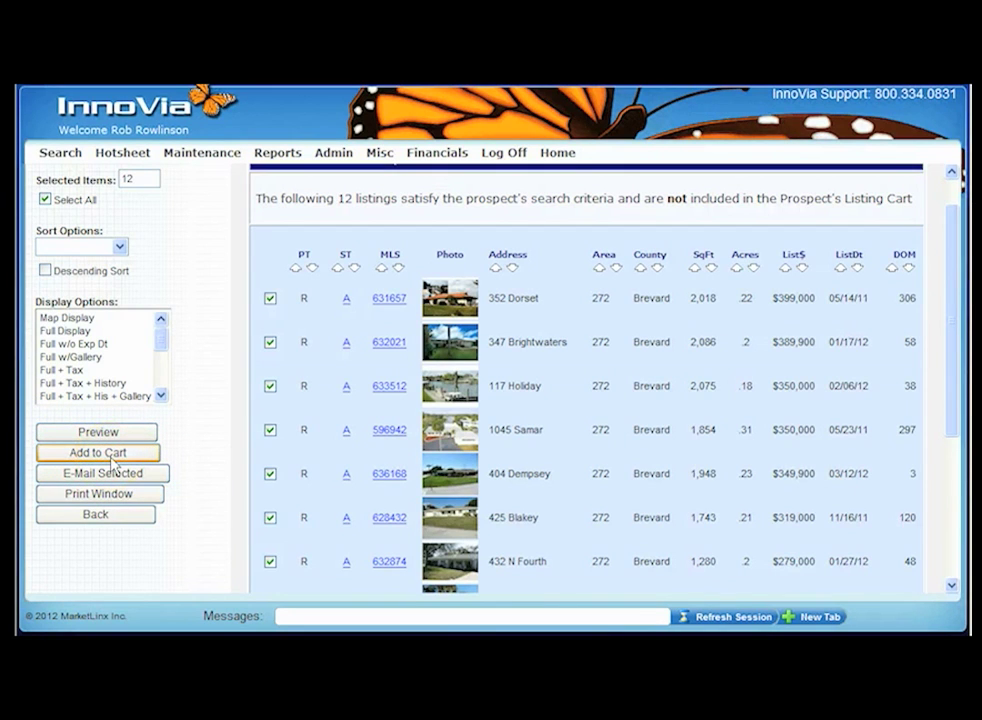
{"action": "left_click", "coordinate": [100, 455]}
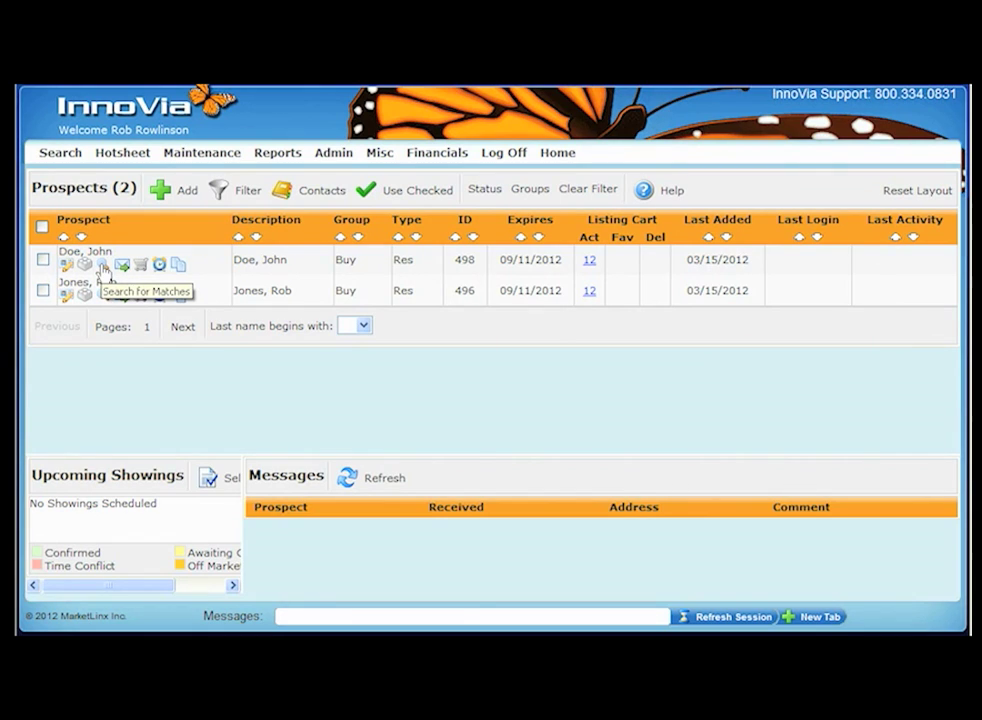
Step: Send the new prospect the prefilled listing-cart update e-mail
{"action": "left_click", "coordinate": [118, 265]}
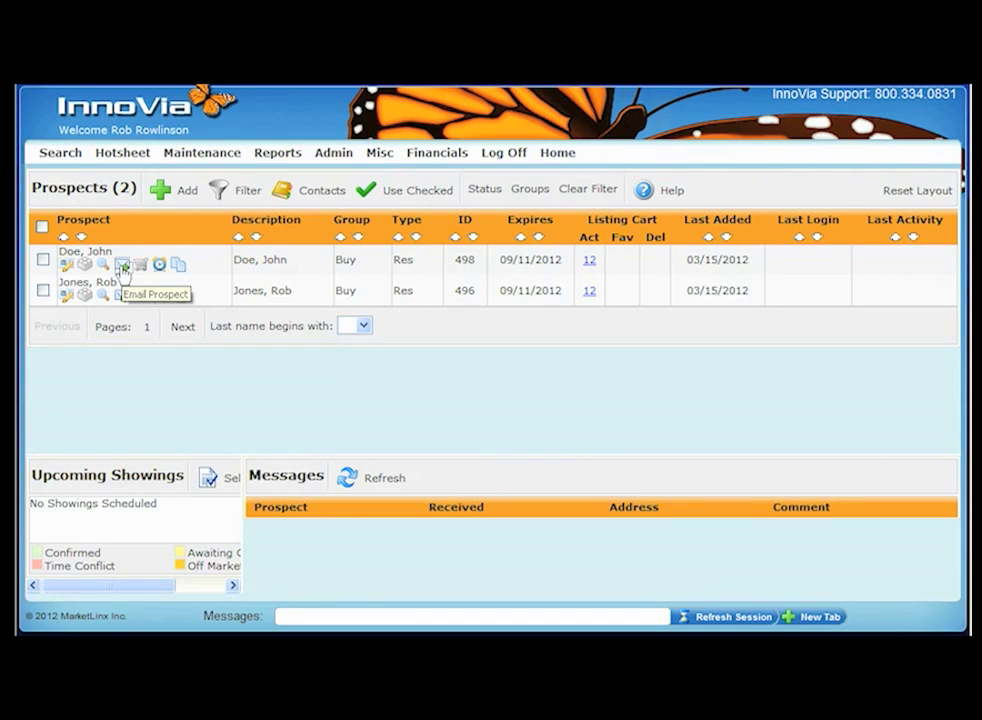
{"action": "left_click", "coordinate": [121, 265]}
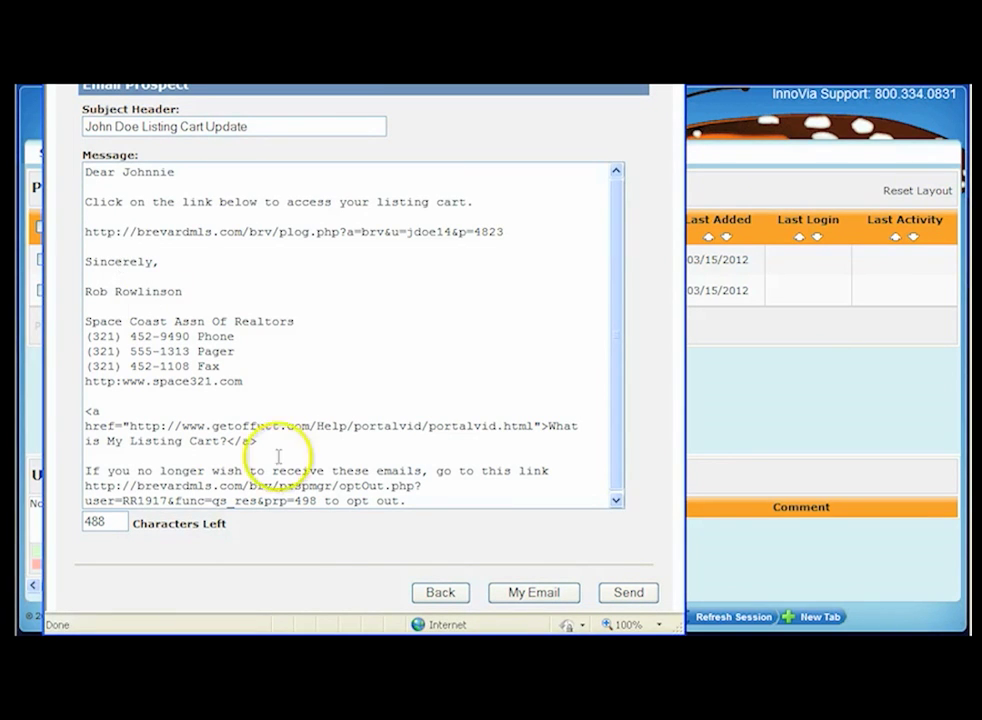
{"action": "left_click", "coordinate": [622, 598]}
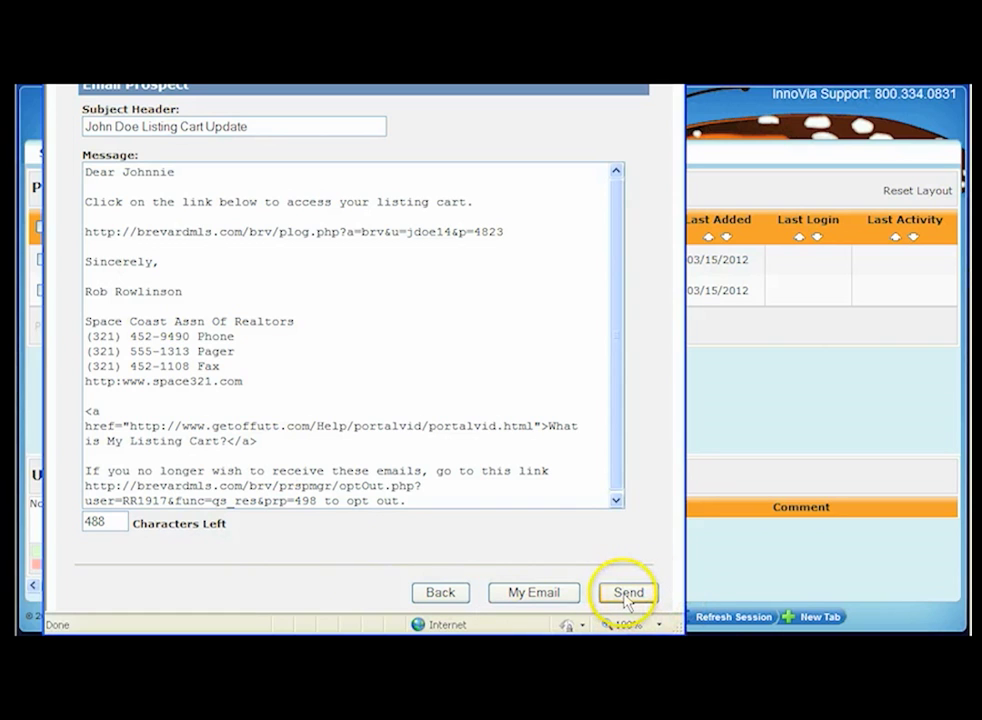
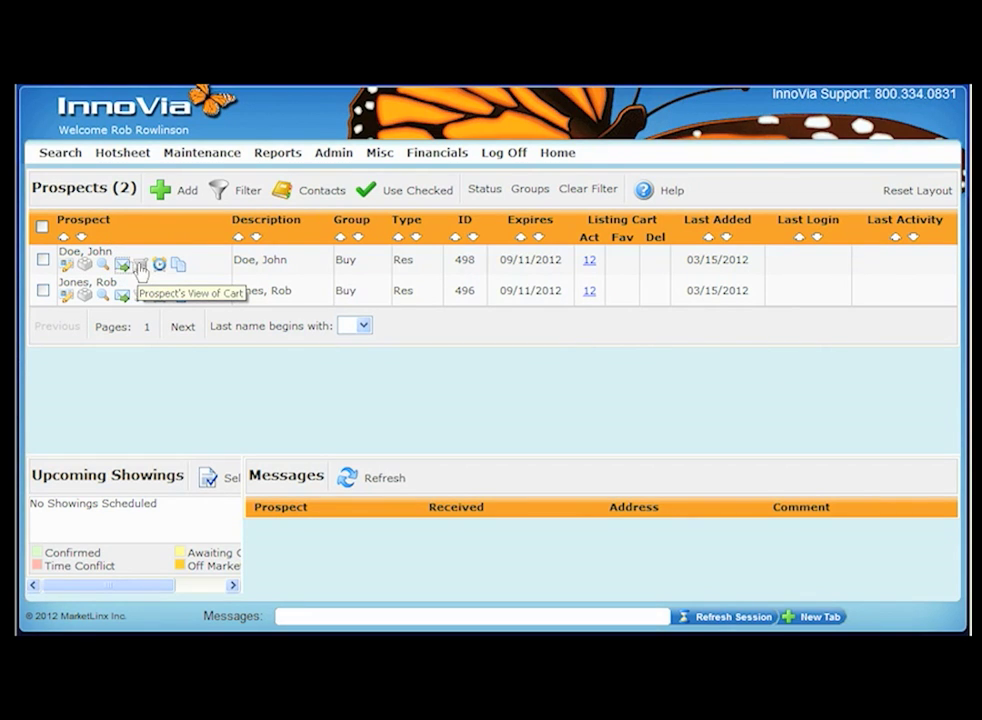
Step: Open the first prospect's view of their cart and browse its 12 Cocoa Beach listings
{"action": "left_click", "coordinate": [142, 268]}
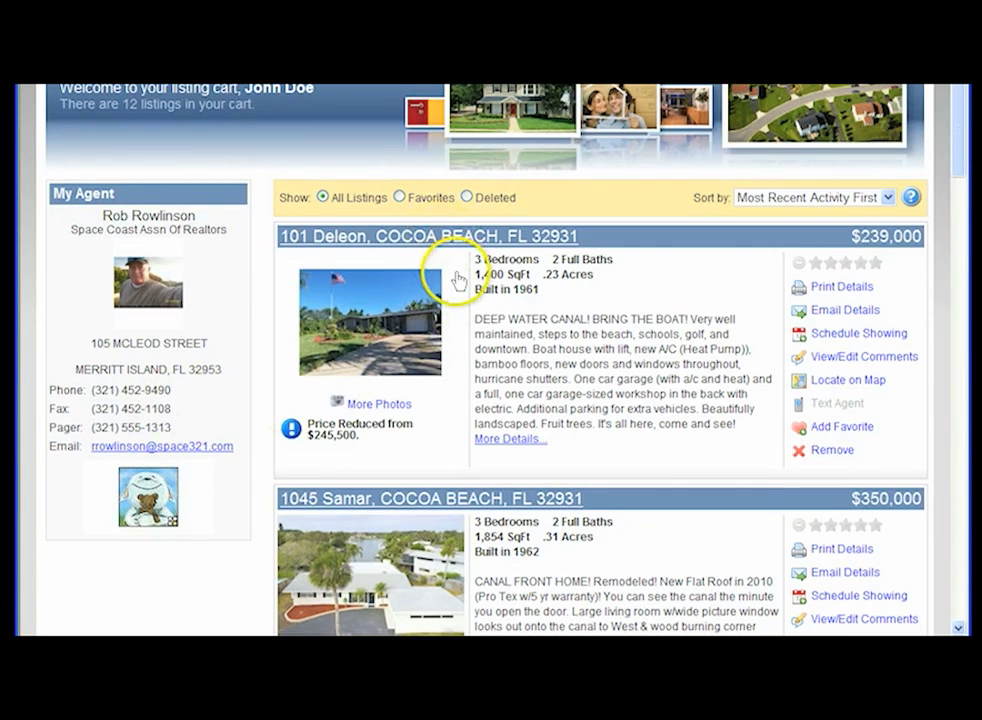
{"action": "scroll", "coordinate": [455, 275], "scroll_direction": "down", "scroll_amount": 6}
{"action": "scroll", "coordinate": [455, 273], "scroll_direction": "down", "scroll_amount": 10}
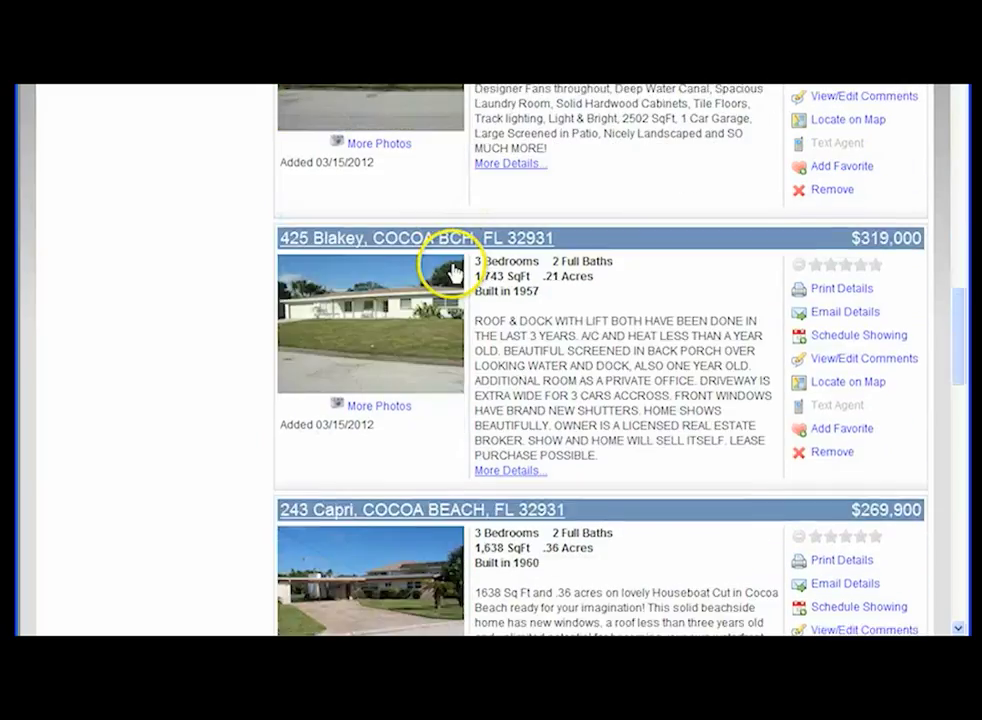
{"action": "scroll", "coordinate": [451, 272], "scroll_direction": "down", "scroll_amount": 9}
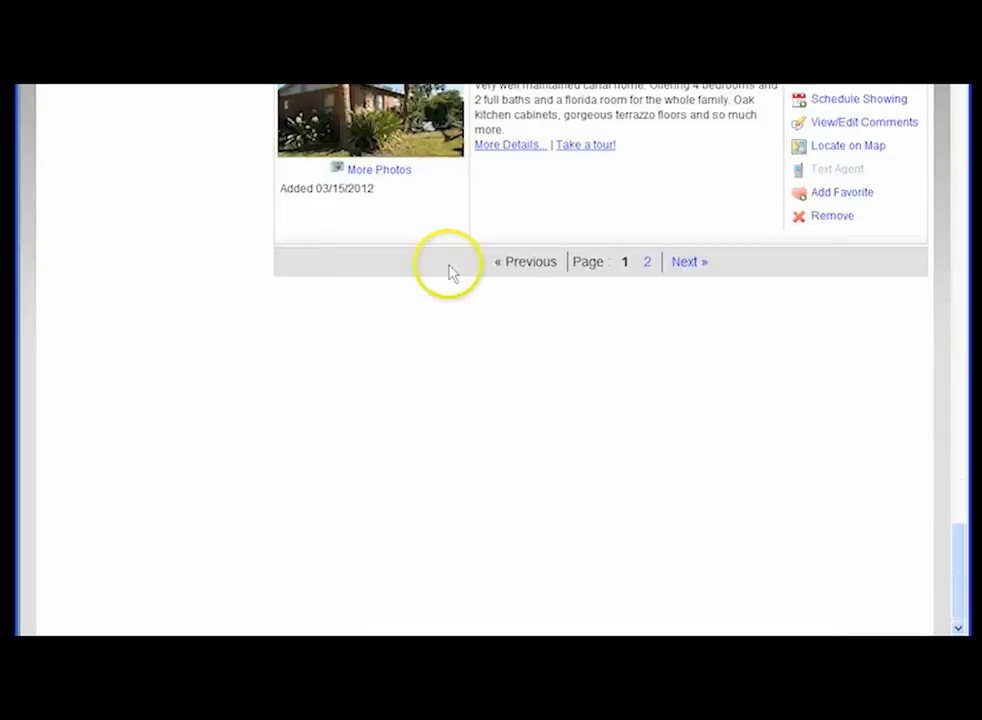
{"action": "scroll", "coordinate": [440, 263], "scroll_direction": "up", "scroll_amount": 5}
{"action": "scroll", "coordinate": [440, 260], "scroll_direction": "up", "scroll_amount": 10}
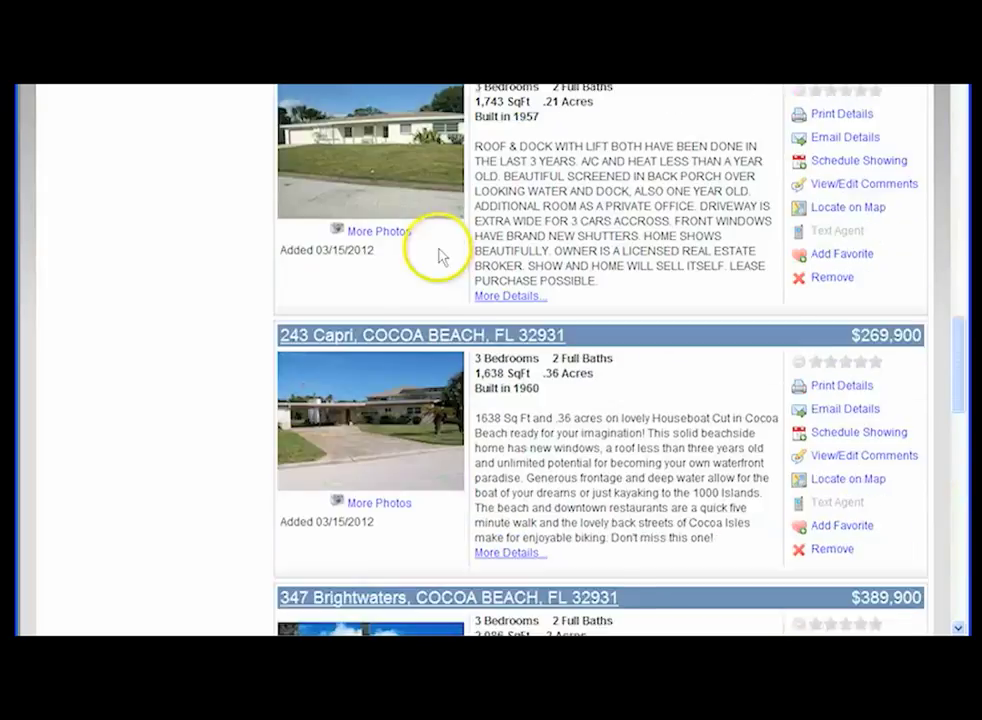
{"action": "scroll", "coordinate": [440, 252], "scroll_direction": "up", "scroll_amount": 12}
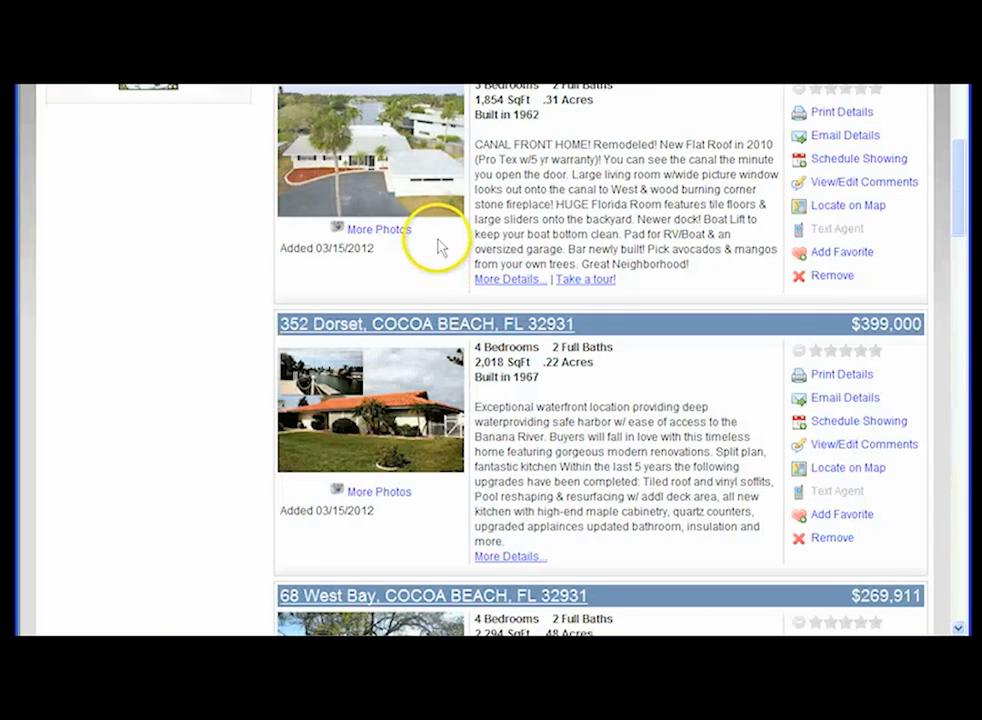
{"action": "scroll", "coordinate": [438, 240], "scroll_direction": "up", "scroll_amount": 2}
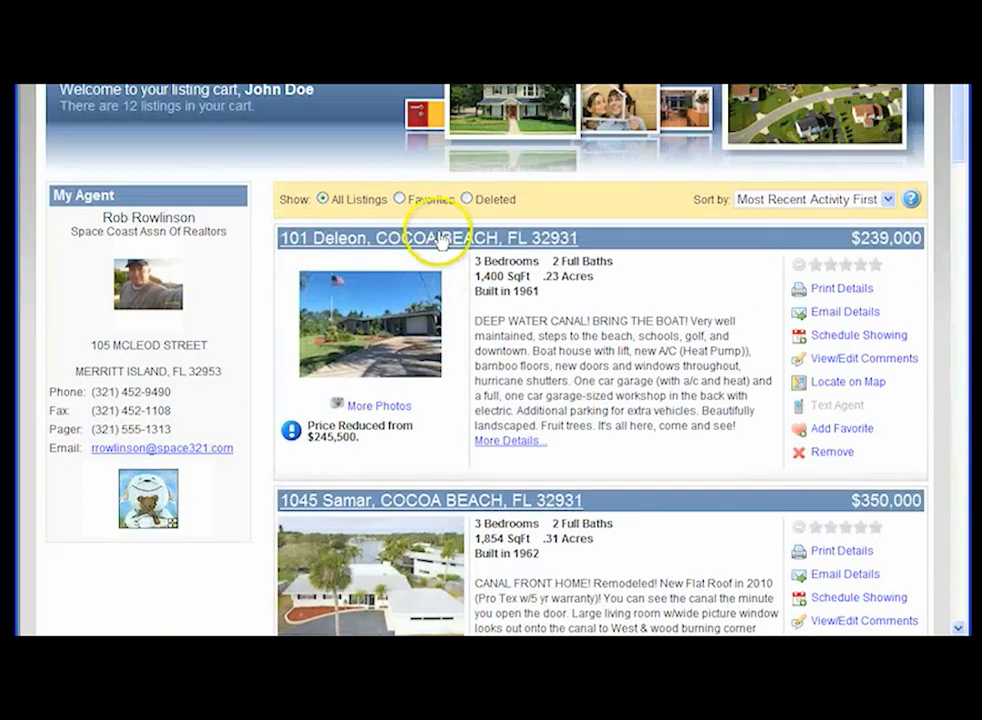
{"action": "left_click", "coordinate": [369, 407]}
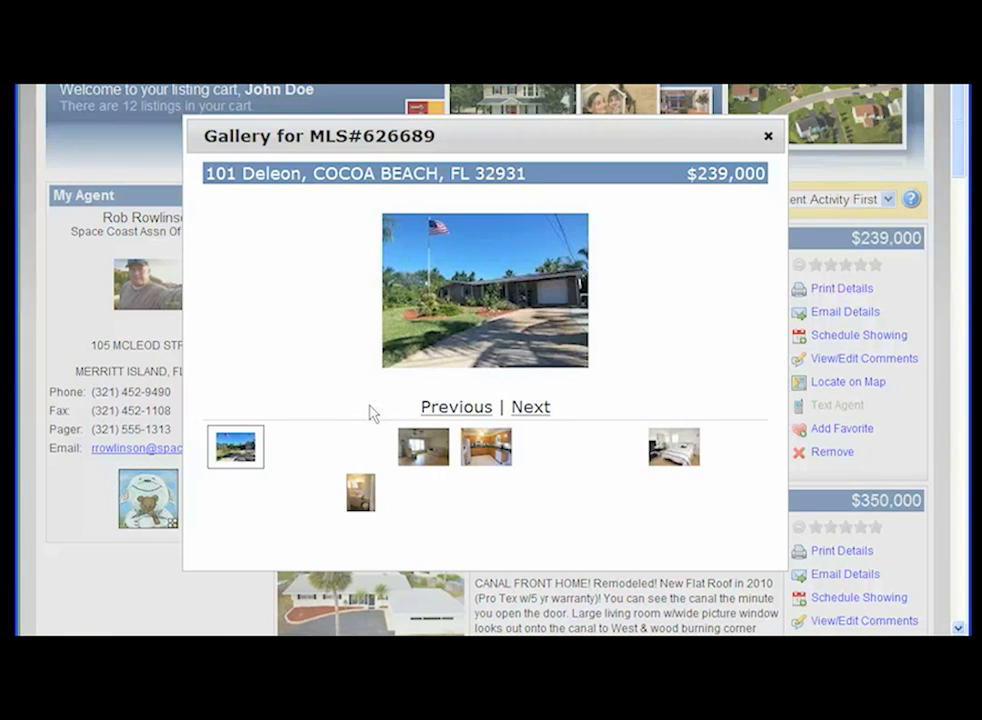
{"action": "left_click", "coordinate": [355, 440]}
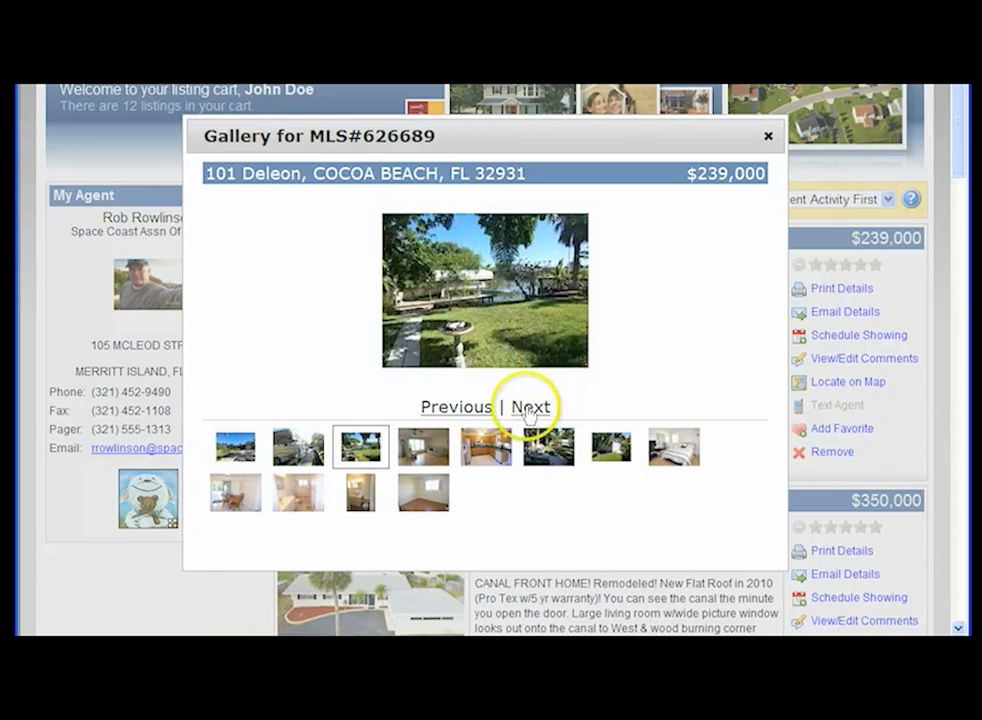
{"action": "left_click", "coordinate": [298, 446]}
{"action": "left_click", "coordinate": [355, 446]}
{"action": "left_click", "coordinate": [440, 446]}
{"action": "left_click", "coordinate": [486, 455]}
{"action": "left_click", "coordinate": [548, 448]}
{"action": "left_click", "coordinate": [604, 446]}
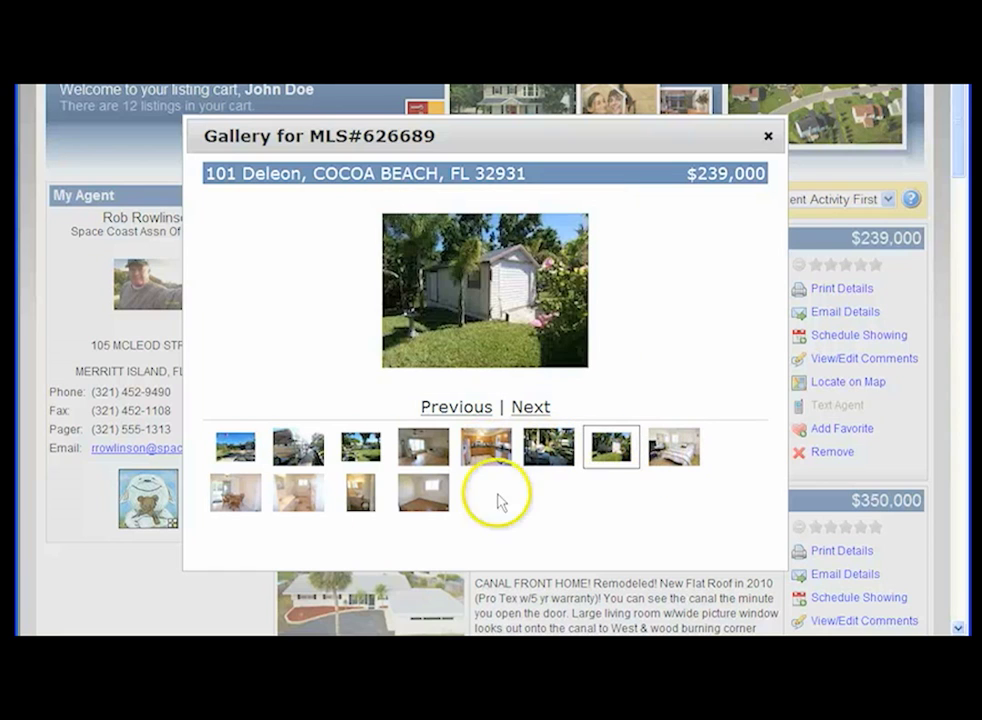
{"action": "left_click", "coordinate": [298, 492]}
{"action": "left_click", "coordinate": [233, 498]}
{"action": "left_click", "coordinate": [300, 495]}
{"action": "left_click", "coordinate": [362, 495]}
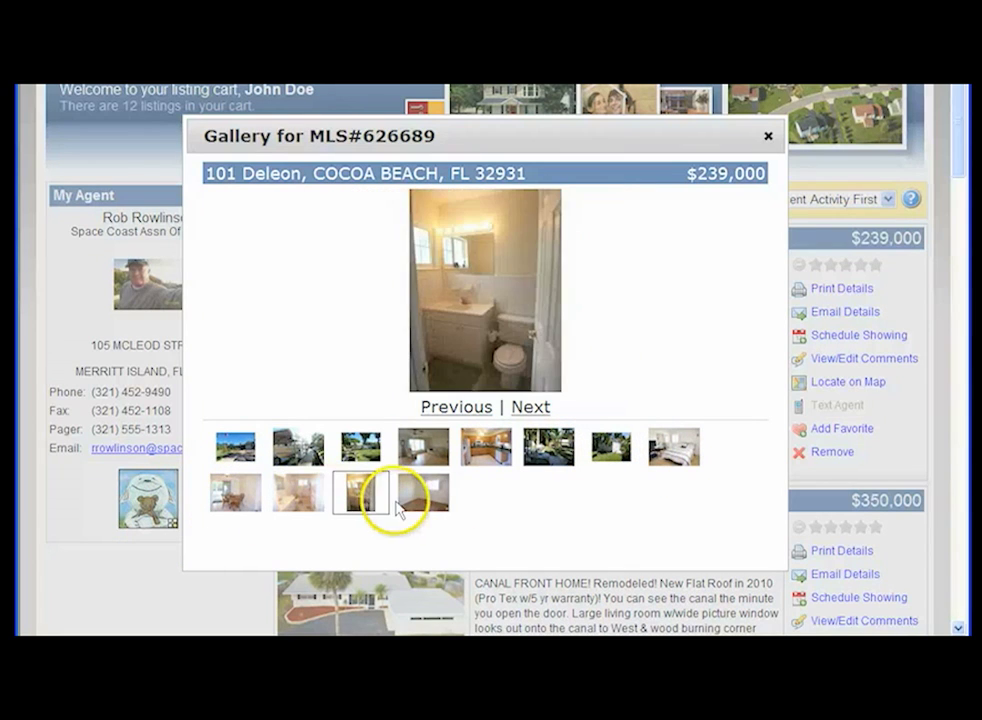
{"action": "left_click", "coordinate": [423, 492]}
{"action": "left_click", "coordinate": [531, 462]}
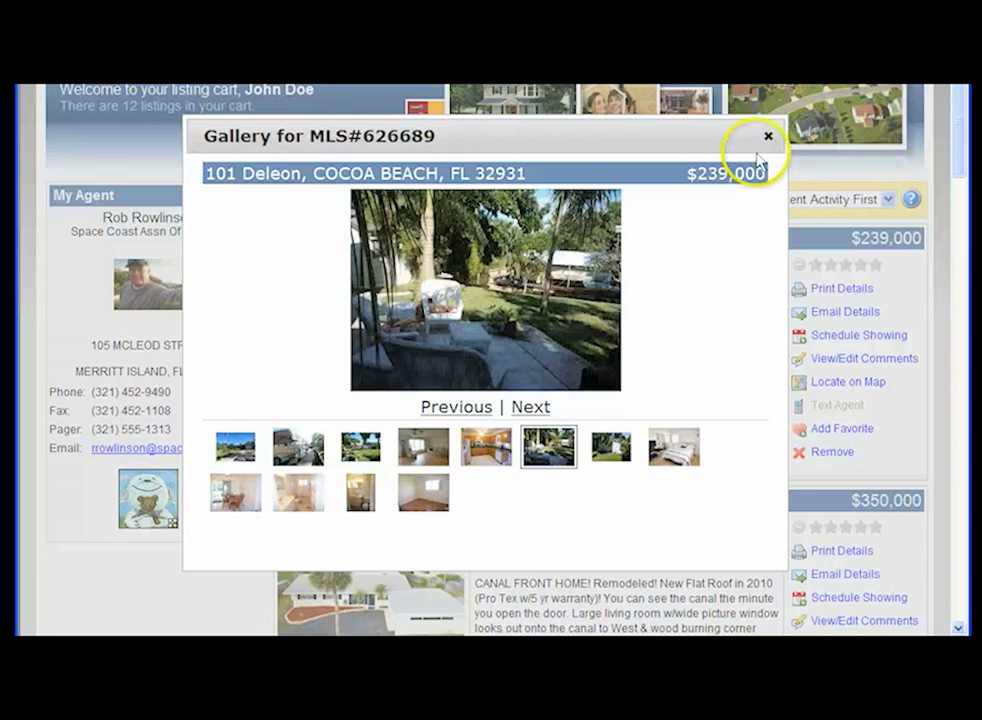
{"action": "left_click", "coordinate": [767, 136]}
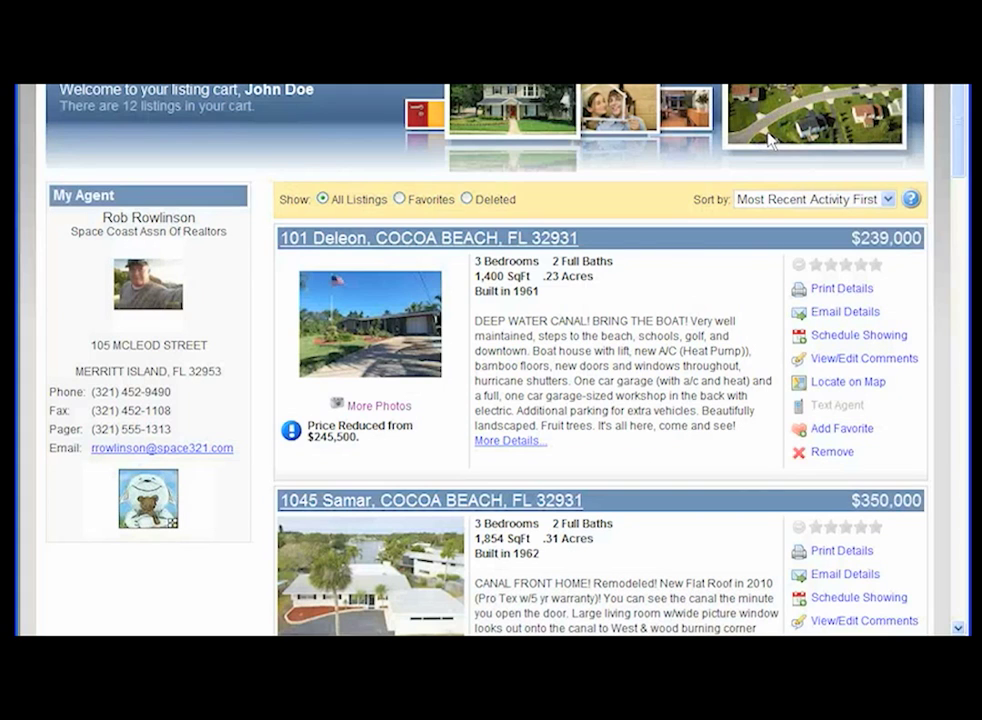
{"action": "left_click", "coordinate": [514, 446]}
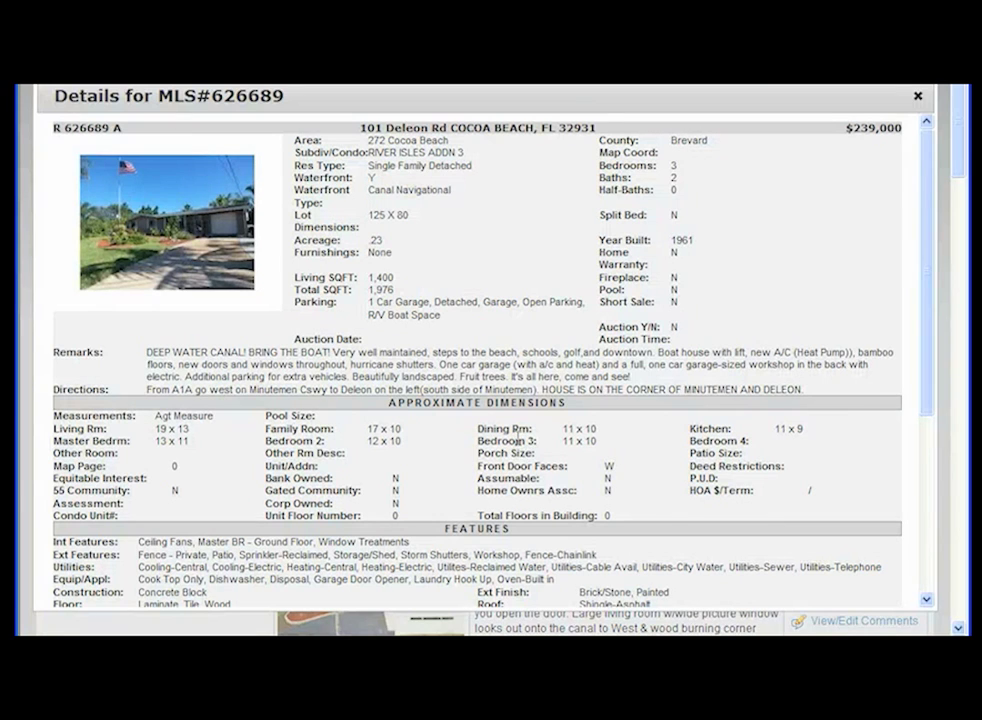
{"action": "scroll", "coordinate": [302, 581], "scroll_direction": "down", "scroll_amount": 5}
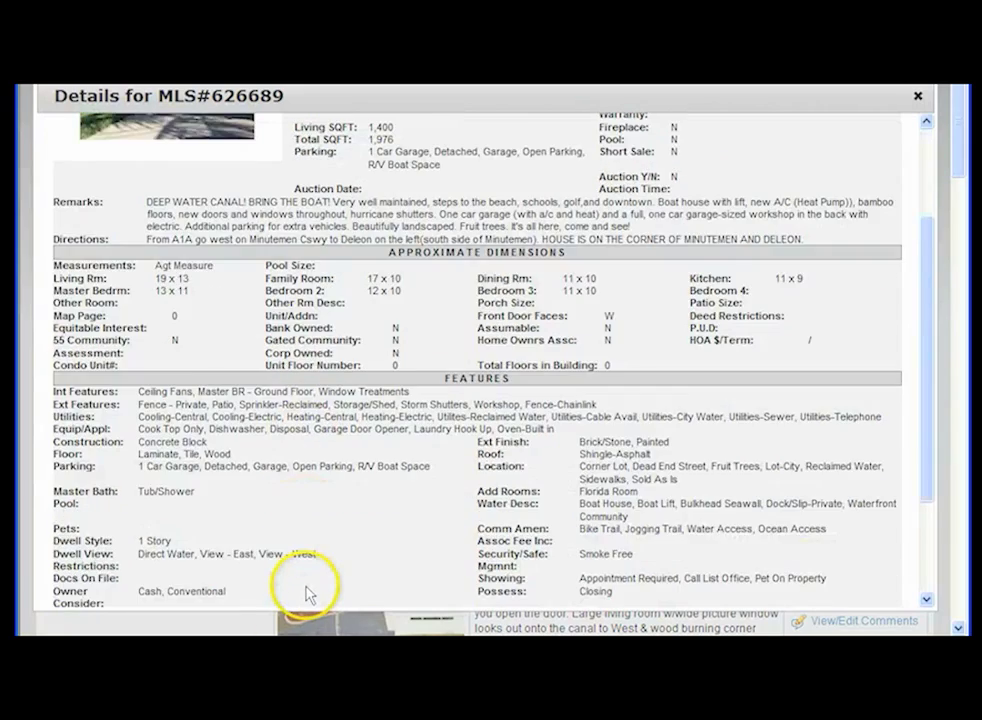
{"action": "scroll", "coordinate": [313, 582], "scroll_direction": "down", "scroll_amount": 10}
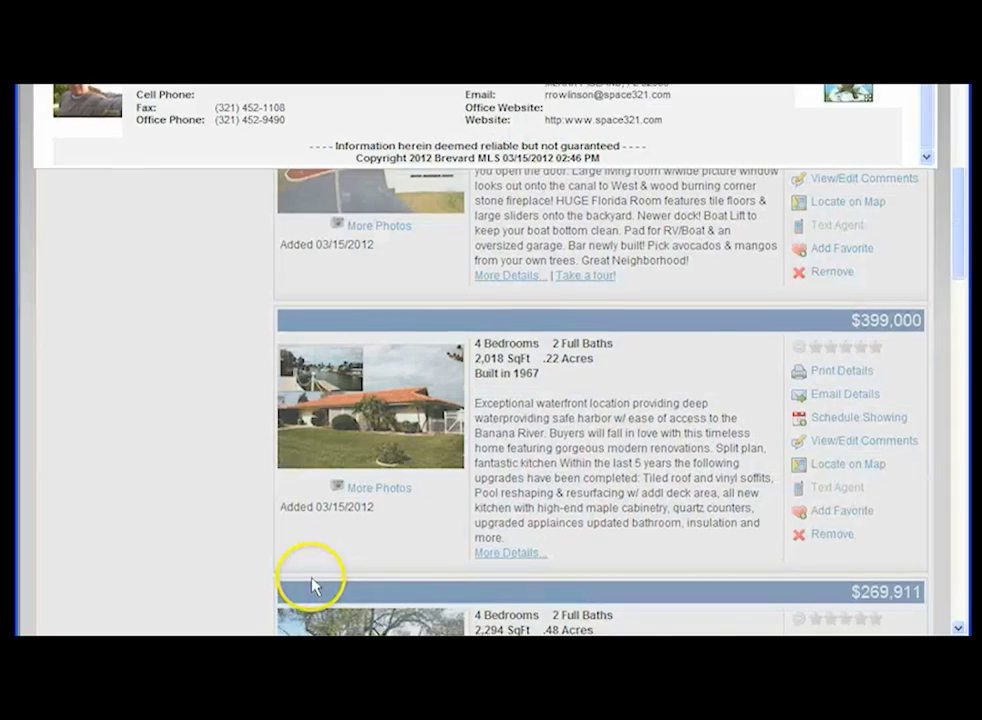
{"action": "scroll", "coordinate": [304, 317], "scroll_direction": "up", "scroll_amount": 6}
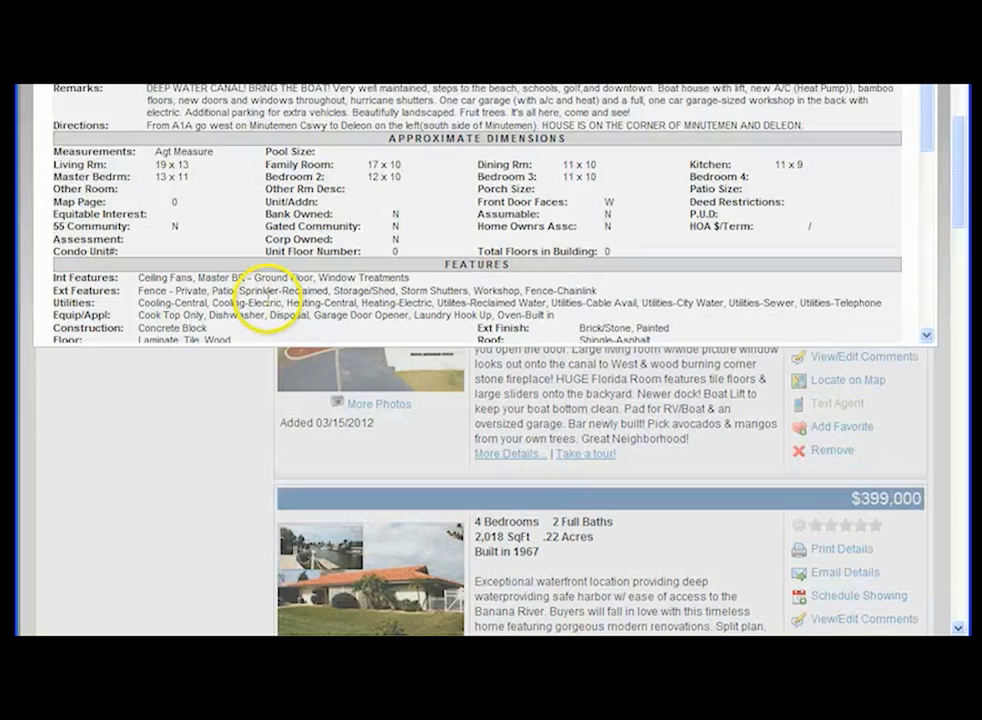
{"action": "scroll", "coordinate": [266, 308], "scroll_direction": "up", "scroll_amount": 6}
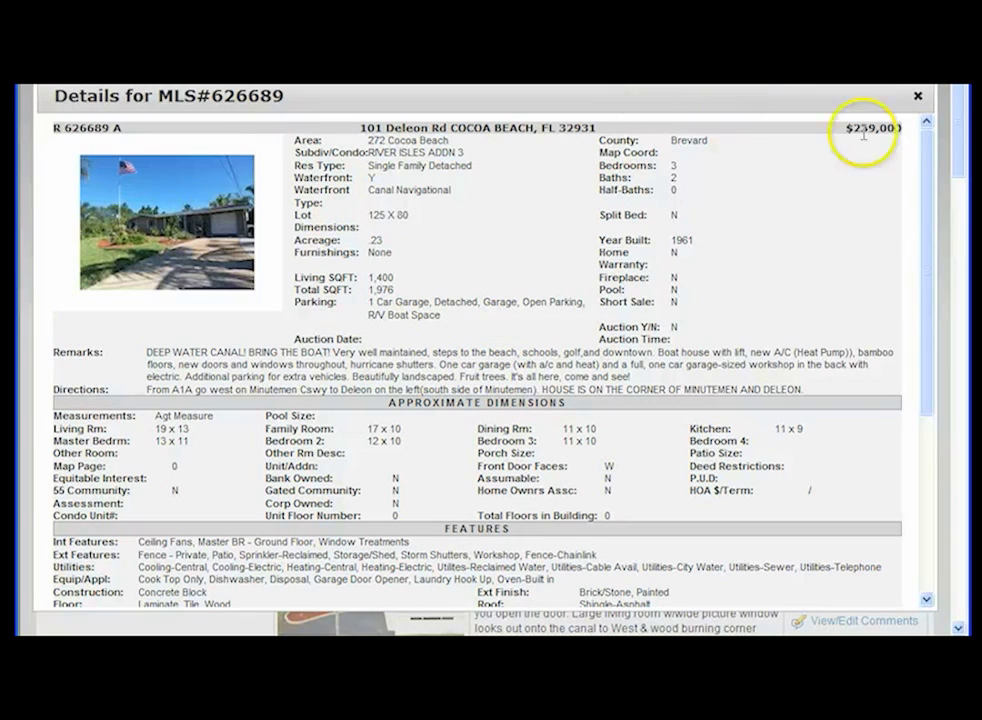
{"action": "left_click", "coordinate": [916, 98]}
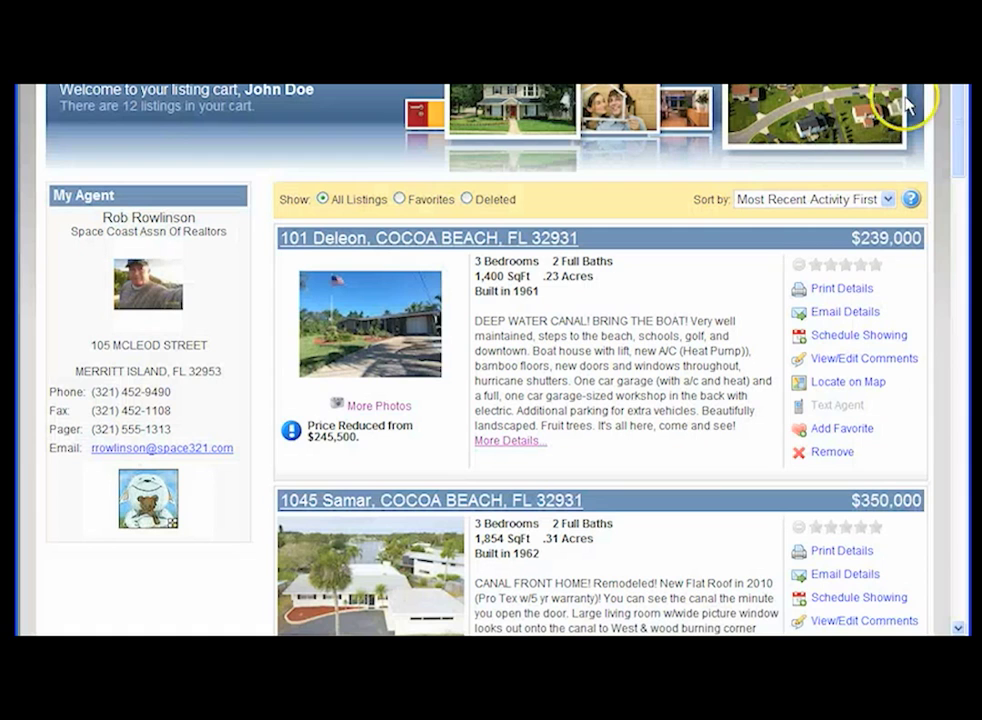
{"action": "scroll", "coordinate": [587, 320], "scroll_direction": "down", "scroll_amount": 3}
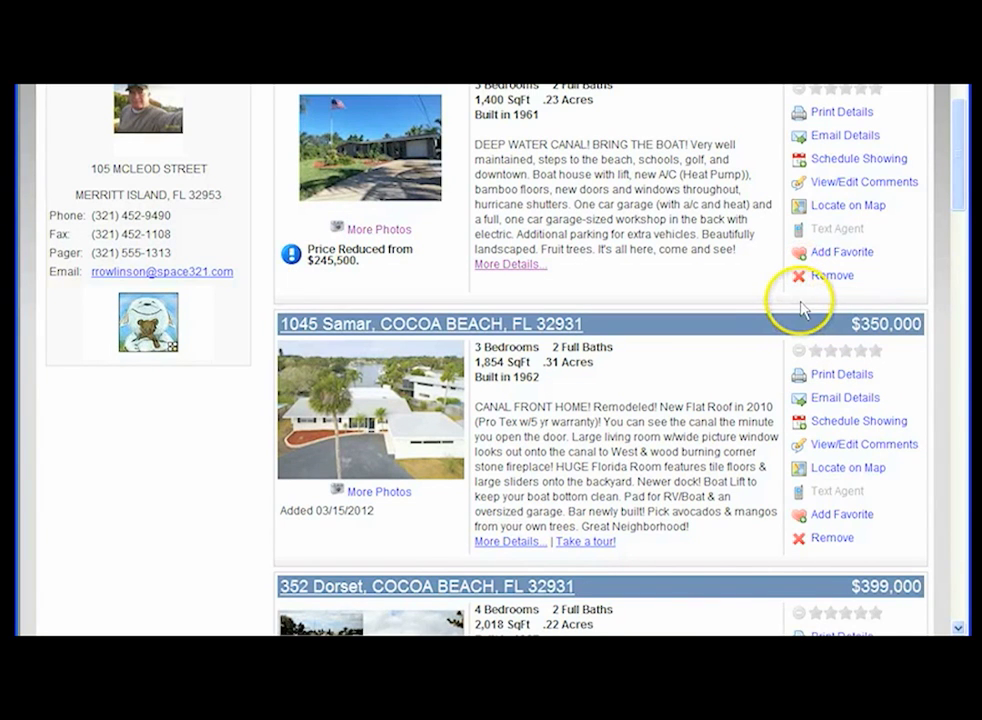
{"action": "scroll", "coordinate": [793, 296], "scroll_direction": "up", "scroll_amount": 2}
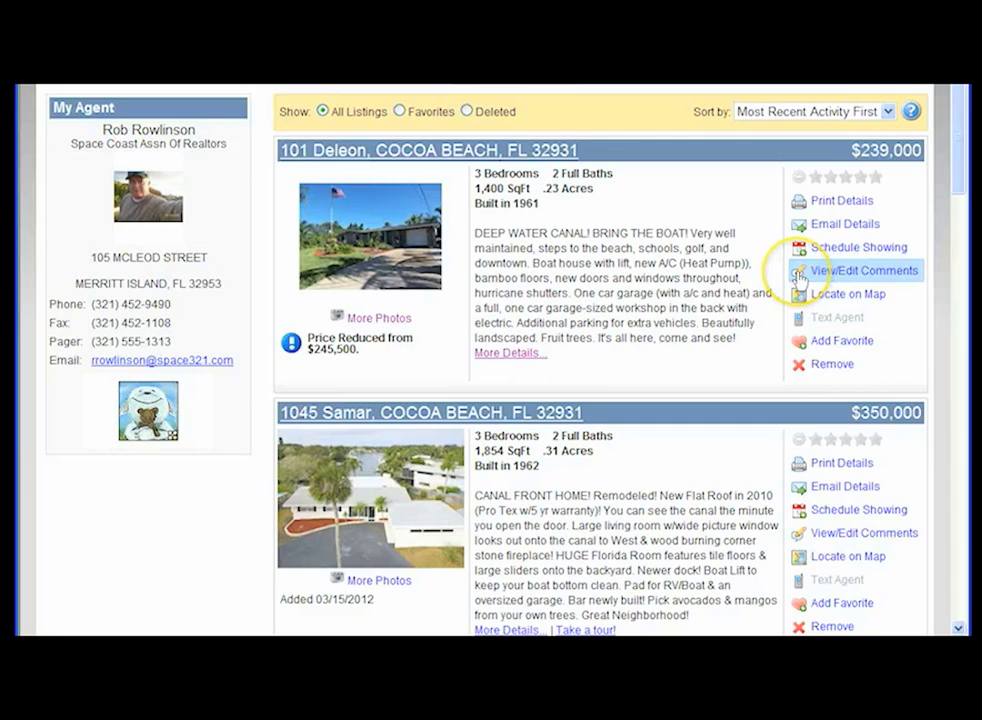
{"action": "left_click", "coordinate": [798, 274]}
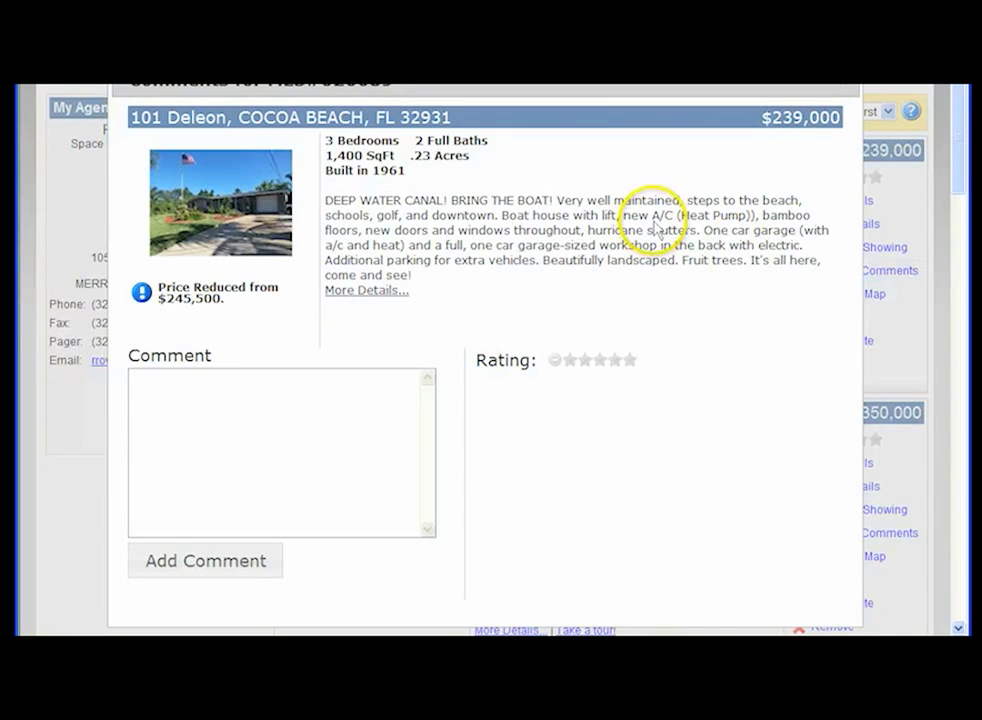
{"action": "left_click", "coordinate": [140, 383]}
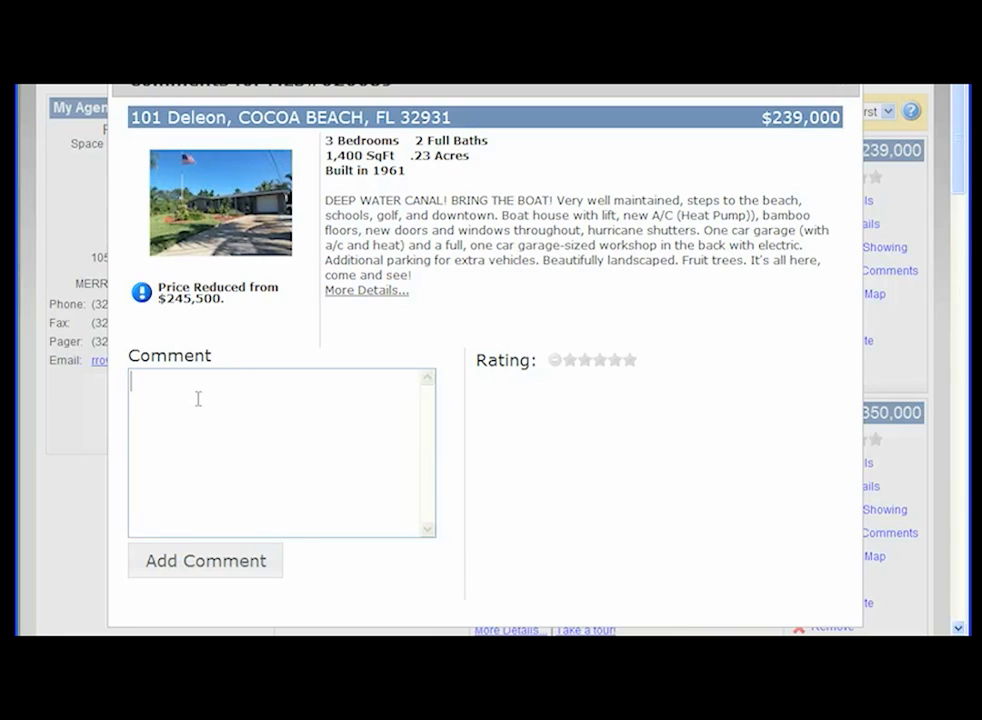
{"action": "type", "text": "looks great"}
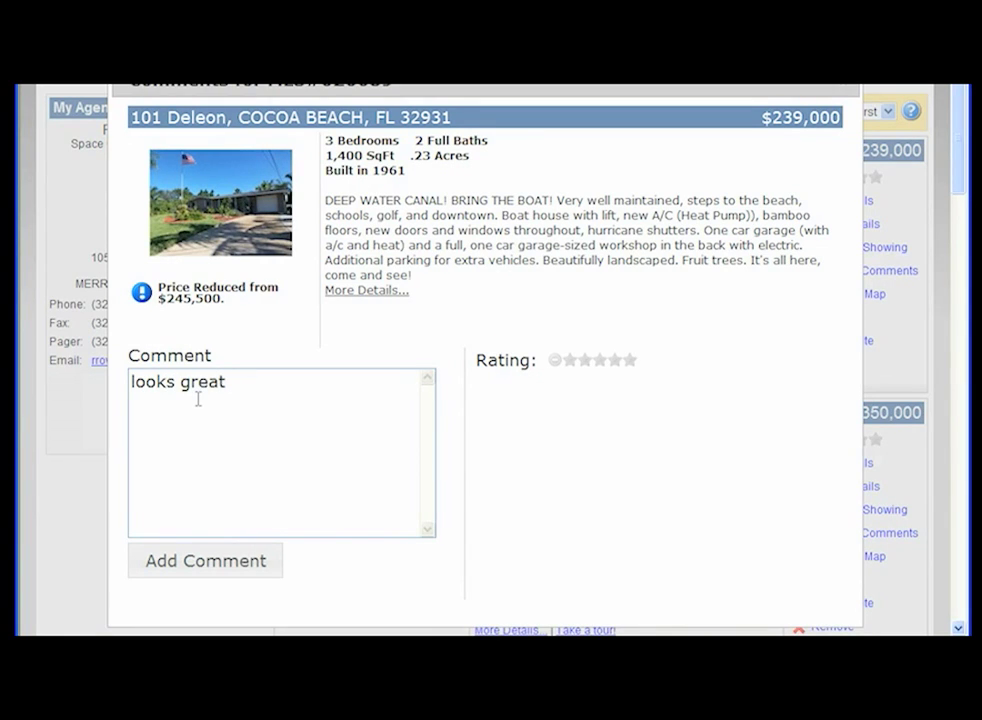
{"action": "type", "text": " - how deep is canal"}
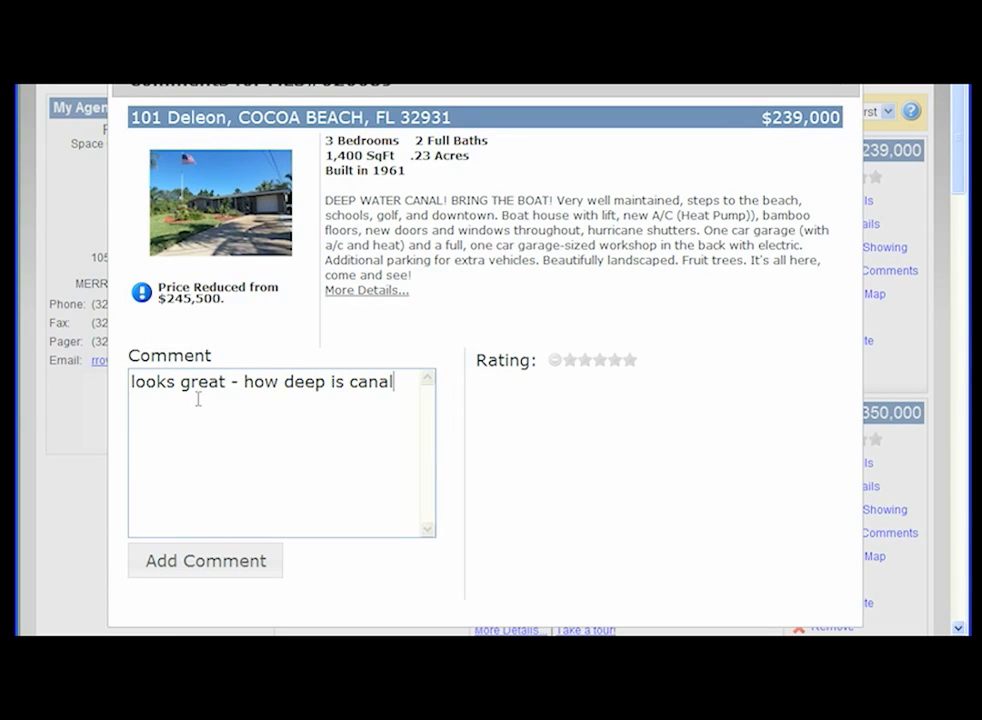
{"action": "left_click", "coordinate": [555, 362]}
{"action": "left_click", "coordinate": [607, 366]}
{"action": "scroll", "coordinate": [572, 490], "scroll_direction": "down", "scroll_amount": 3}
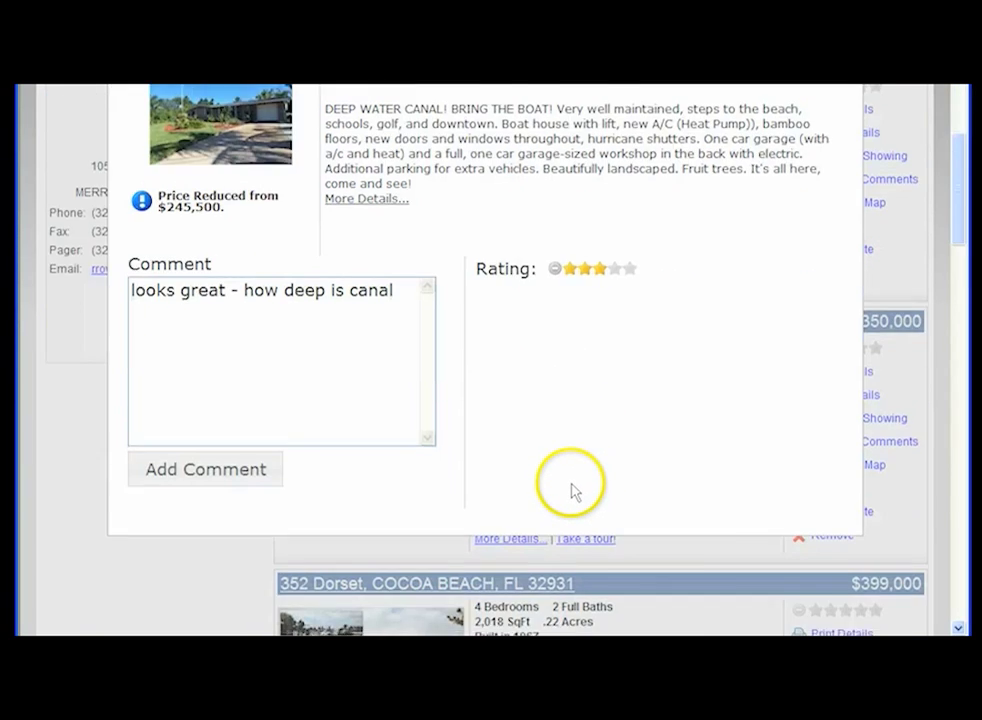
{"action": "scroll", "coordinate": [400, 330], "scroll_direction": "up", "scroll_amount": 1}
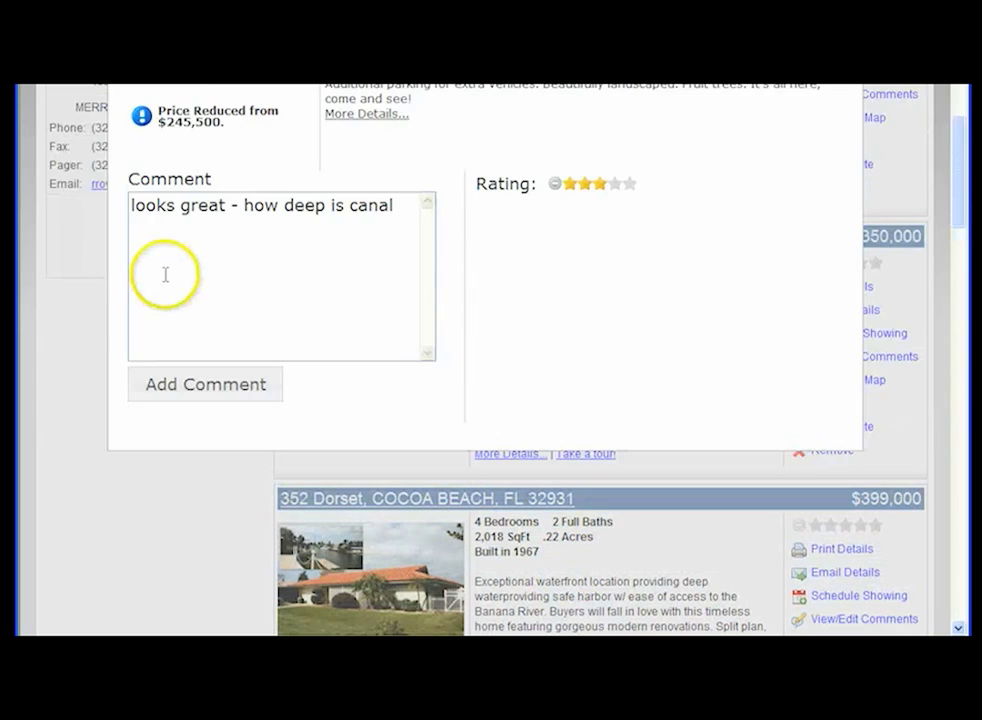
{"action": "scroll", "coordinate": [570, 346], "scroll_direction": "up", "scroll_amount": 1}
{"action": "scroll", "coordinate": [630, 343], "scroll_direction": "up", "scroll_amount": 2}
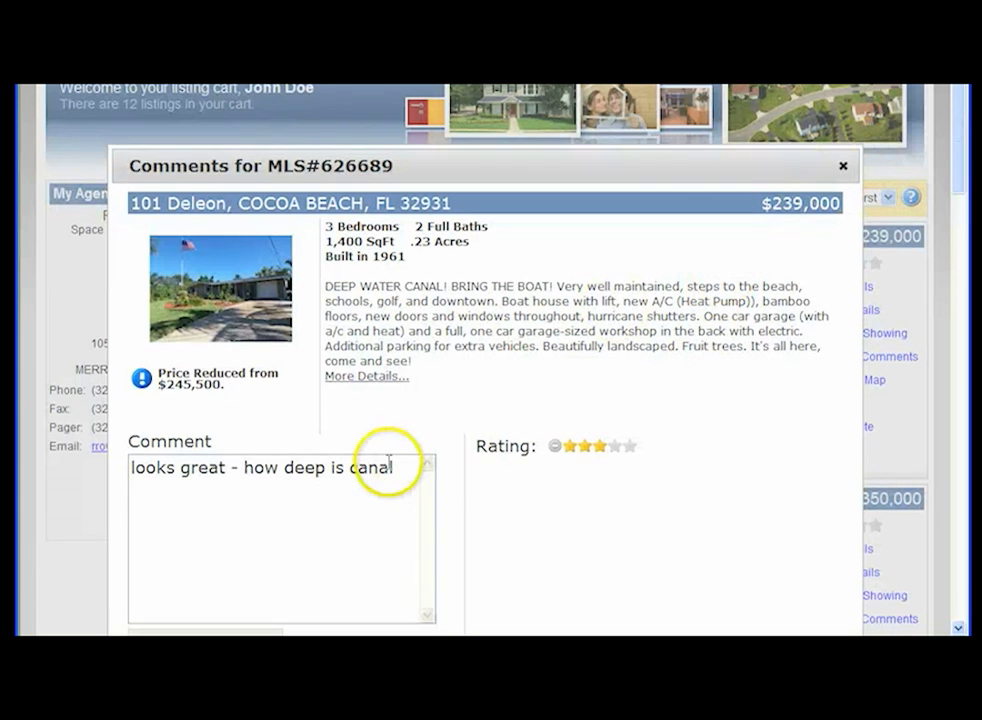
{"action": "scroll", "coordinate": [296, 499], "scroll_direction": "down", "scroll_amount": 3}
{"action": "scroll", "coordinate": [240, 400], "scroll_direction": "down", "scroll_amount": 2}
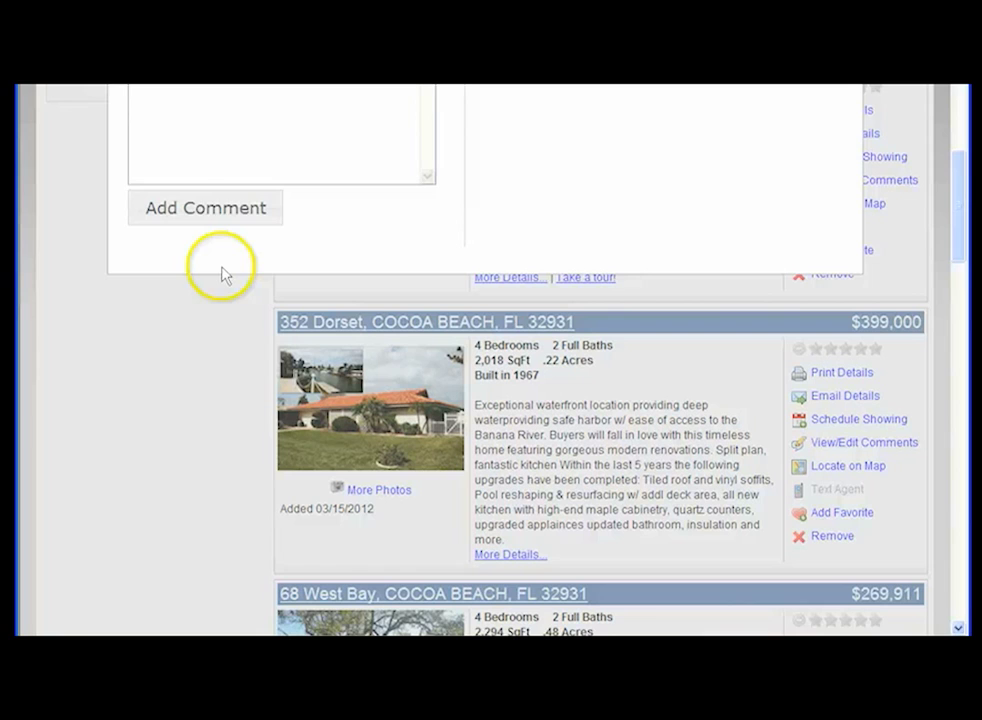
{"action": "left_click", "coordinate": [228, 209]}
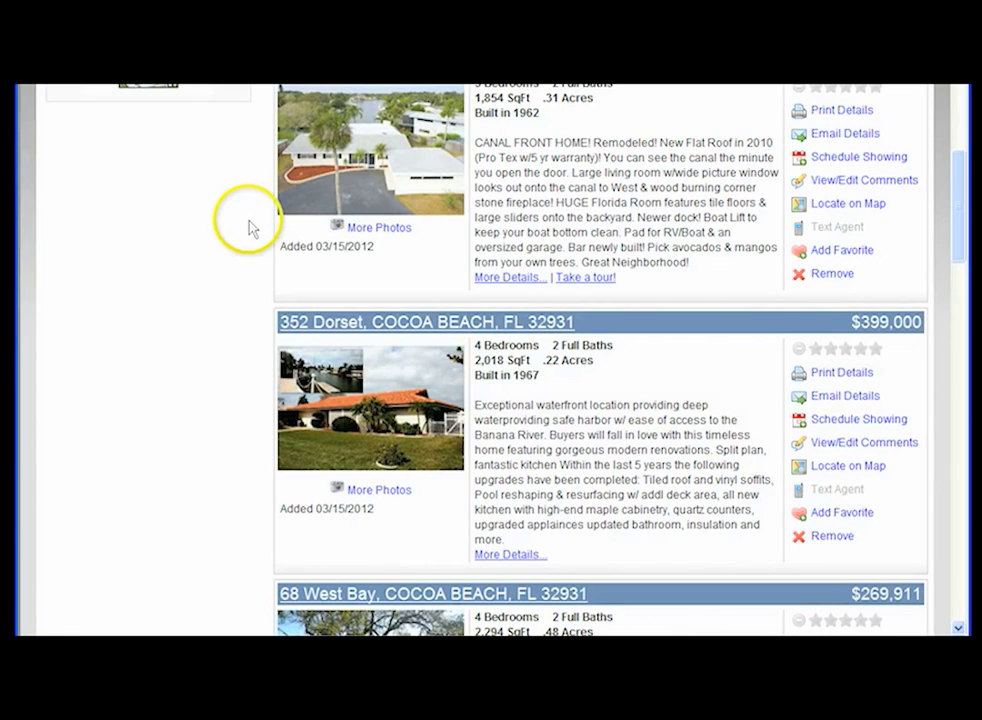
{"action": "left_click", "coordinate": [830, 208]}
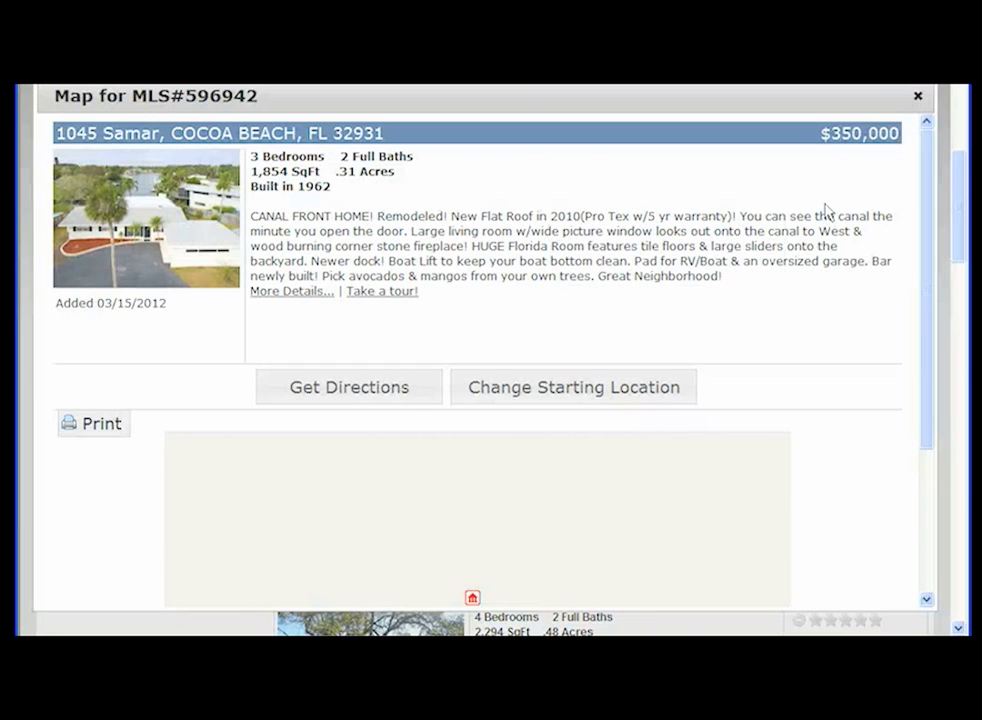
{"action": "scroll", "coordinate": [840, 265], "scroll_direction": "down", "scroll_amount": 3}
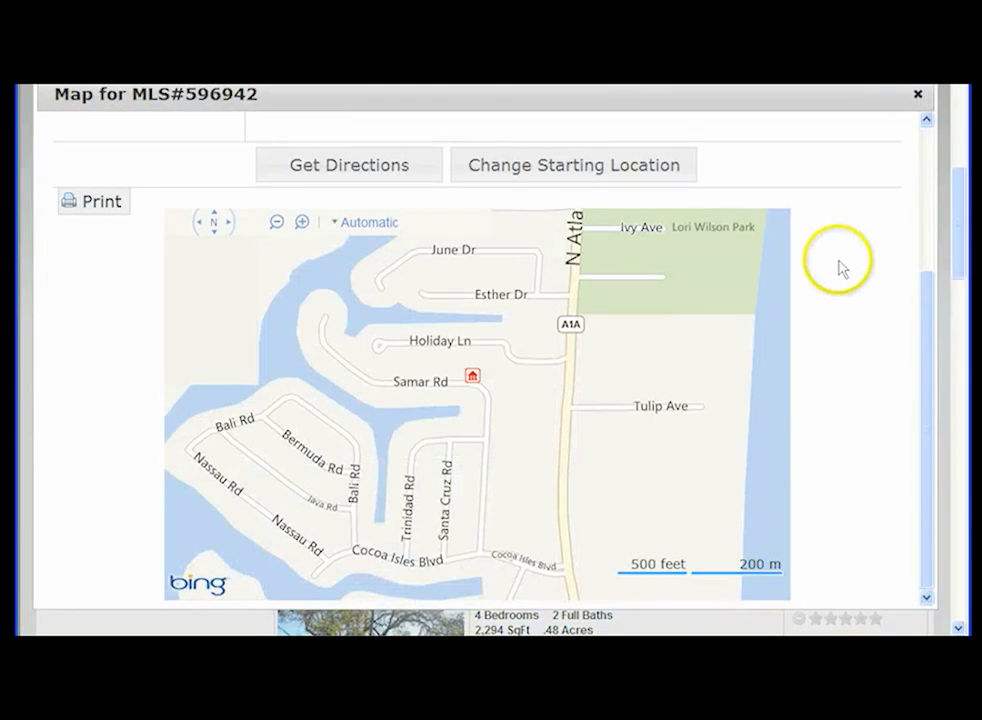
{"action": "scroll", "coordinate": [840, 265], "scroll_direction": "down", "scroll_amount": 3}
{"action": "scroll", "coordinate": [830, 243], "scroll_direction": "up", "scroll_amount": 4}
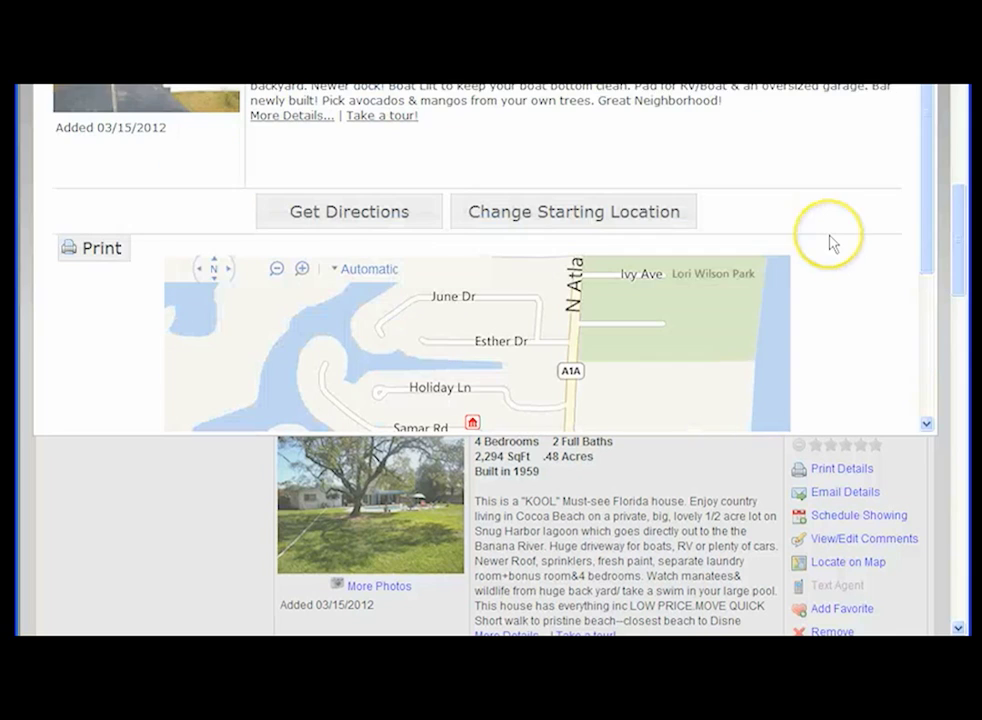
{"action": "scroll", "coordinate": [830, 243], "scroll_direction": "up", "scroll_amount": 3}
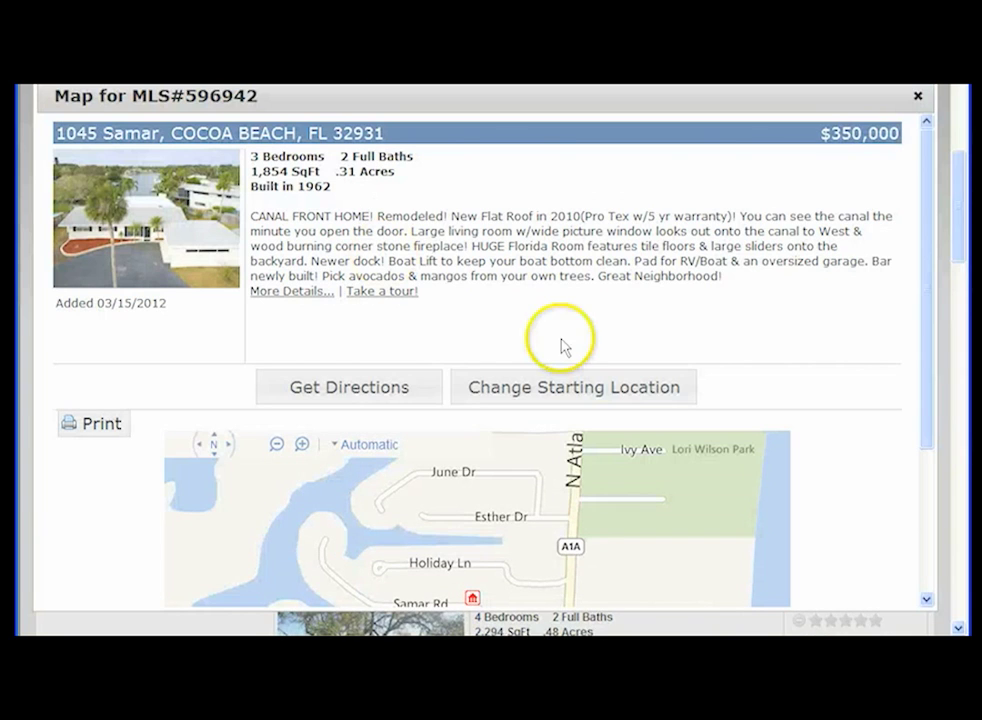
{"action": "left_click", "coordinate": [370, 443]}
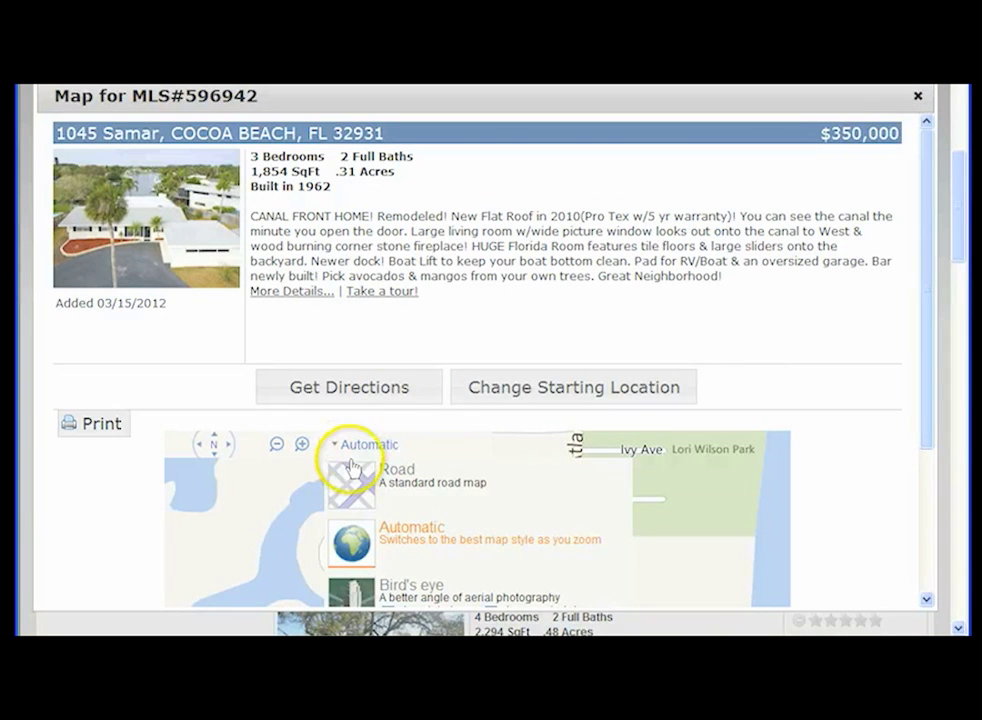
{"action": "left_click", "coordinate": [355, 596]}
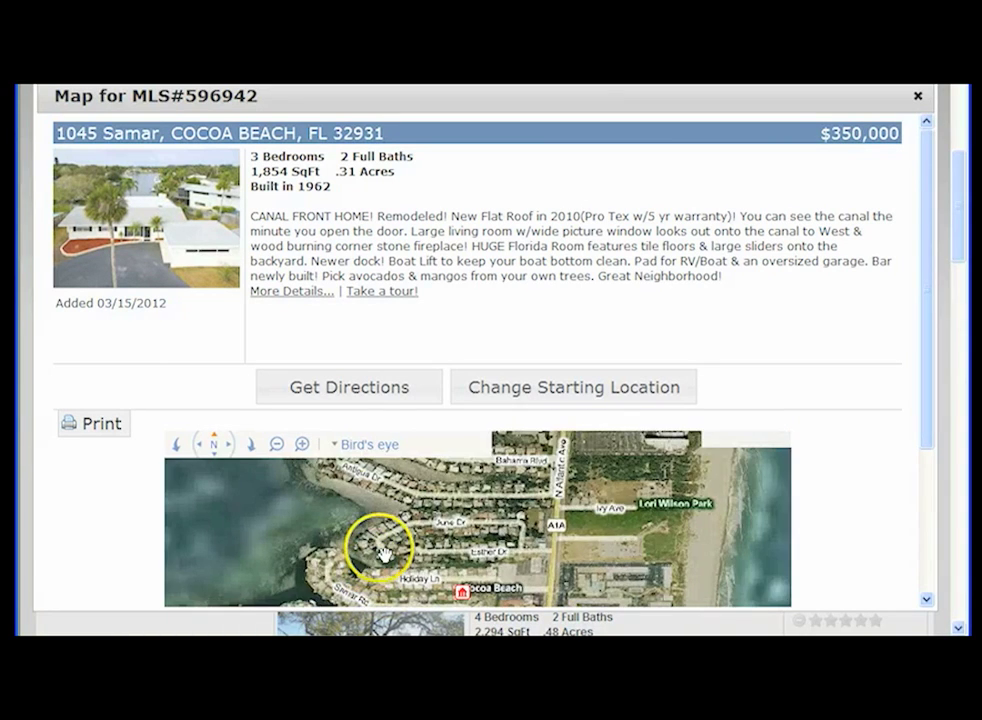
Step: Zoom and pan the aerial map onto the houses along Samar Rd
{"action": "left_click", "coordinate": [926, 600]}
{"action": "left_click_drag", "start_coordinate": [926, 600], "coordinate": [926, 600]}
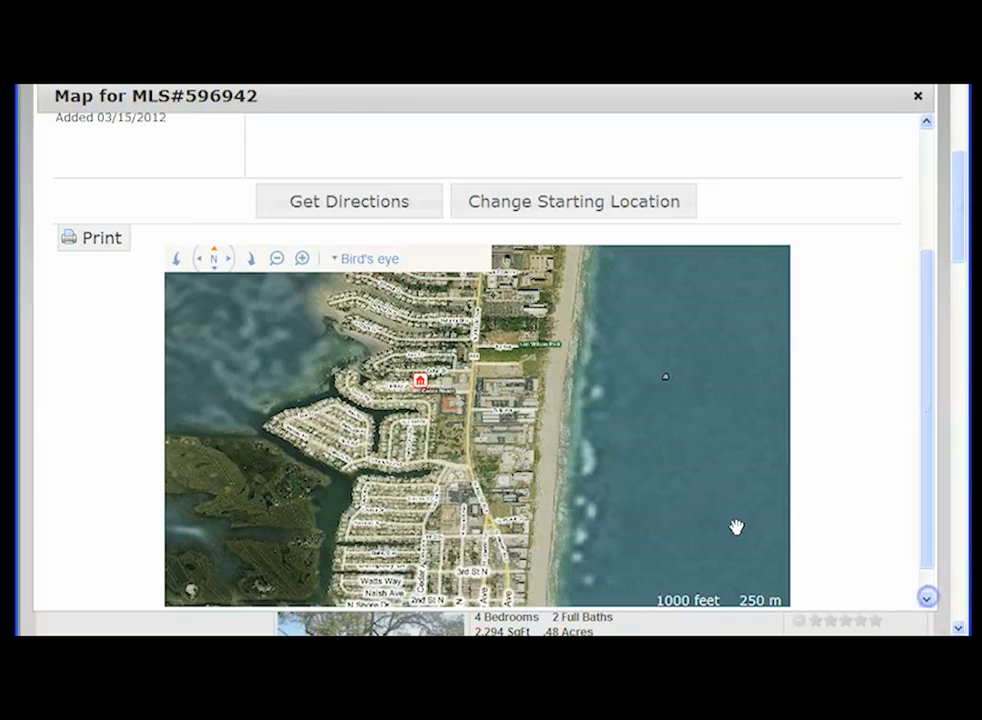
{"action": "scroll", "coordinate": [460, 430], "scroll_direction": "up", "scroll_amount": 5}
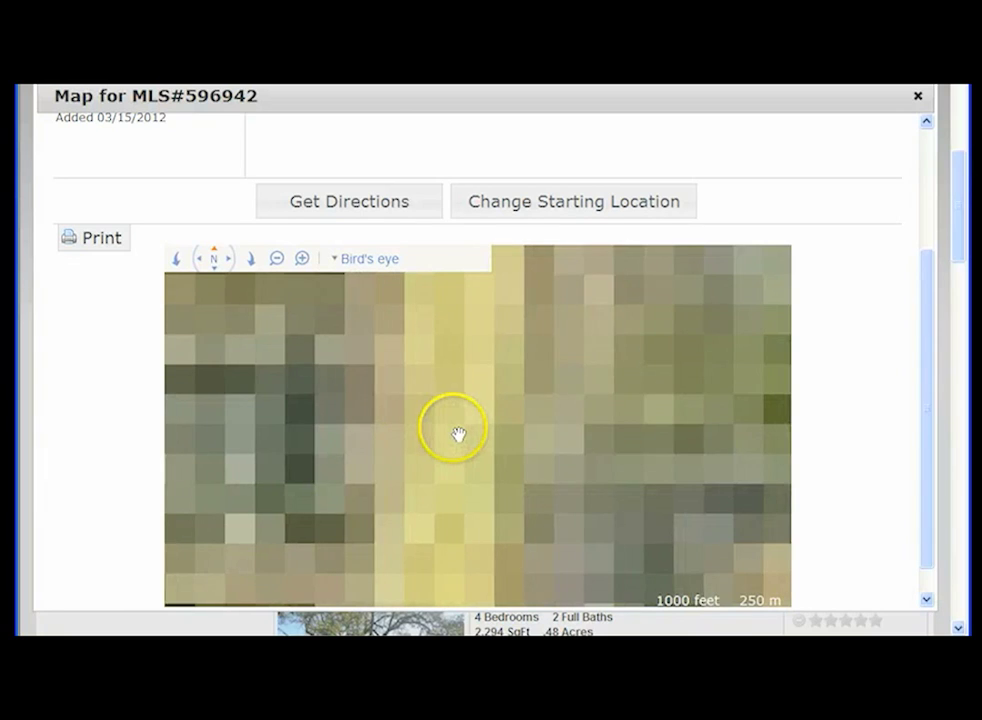
{"action": "mouse_move", "coordinate": [292, 262]}
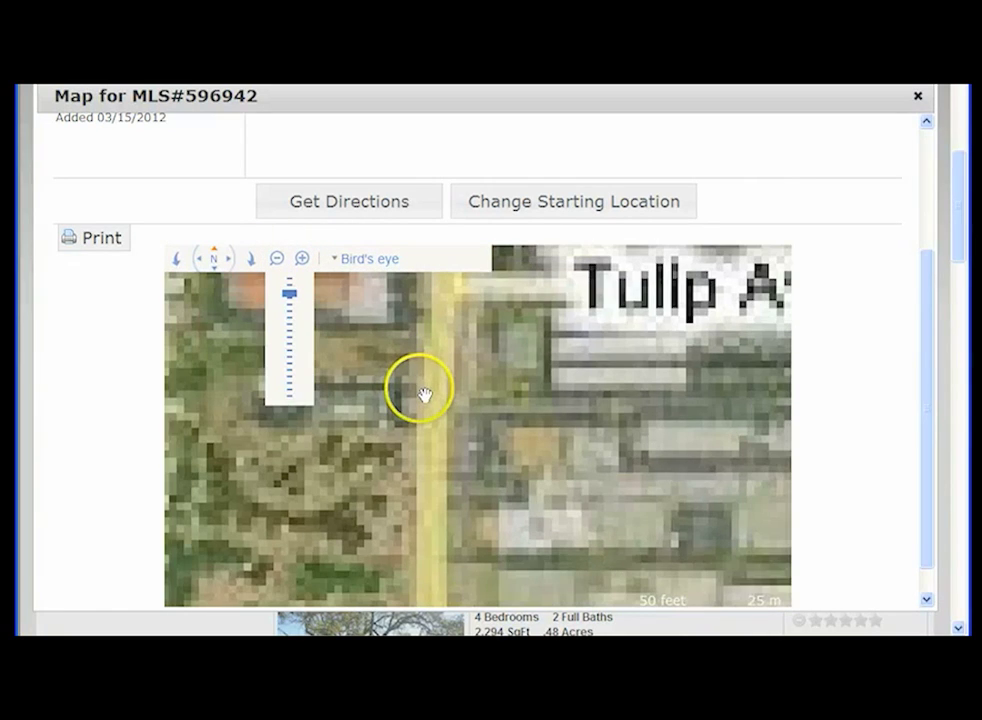
{"action": "scroll", "coordinate": [420, 390], "scroll_direction": "down", "scroll_amount": 2}
{"action": "scroll", "coordinate": [330, 355], "scroll_direction": "down", "scroll_amount": 1}
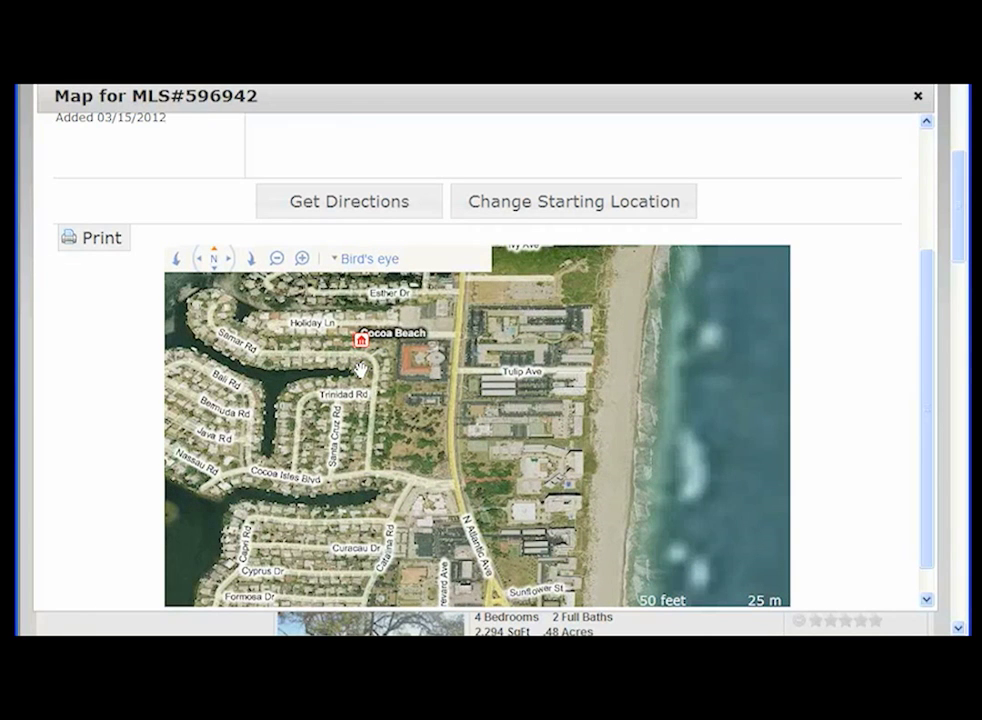
{"action": "scroll", "coordinate": [359, 369], "scroll_direction": "up", "scroll_amount": 3}
{"action": "left_click_drag", "start_coordinate": [359, 369], "coordinate": [354, 444]}
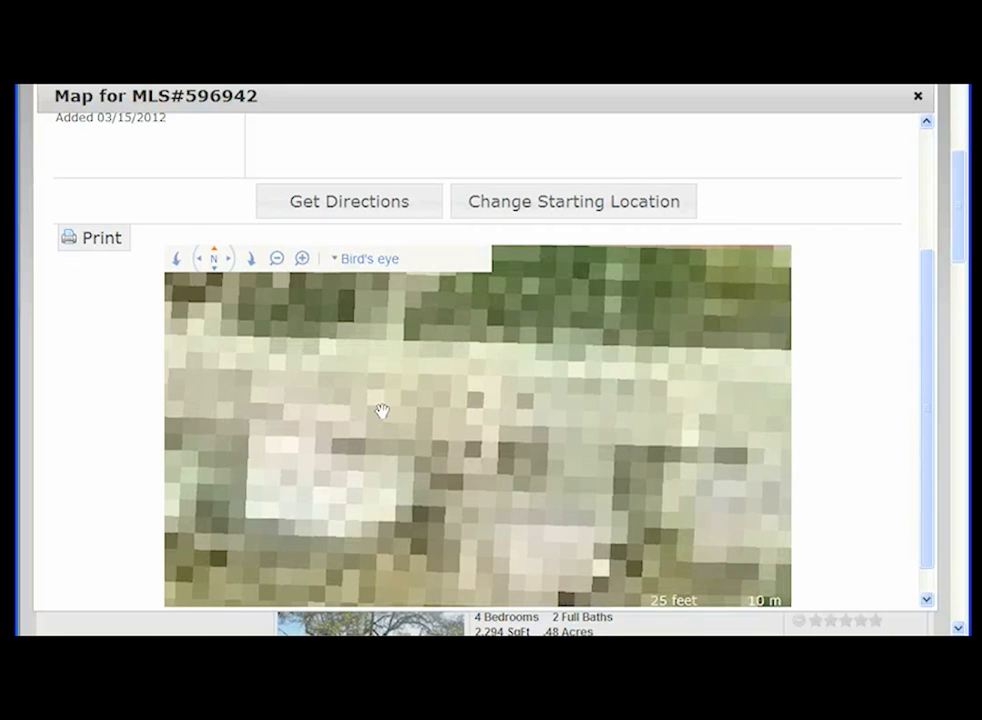
{"action": "left_click", "coordinate": [384, 410]}
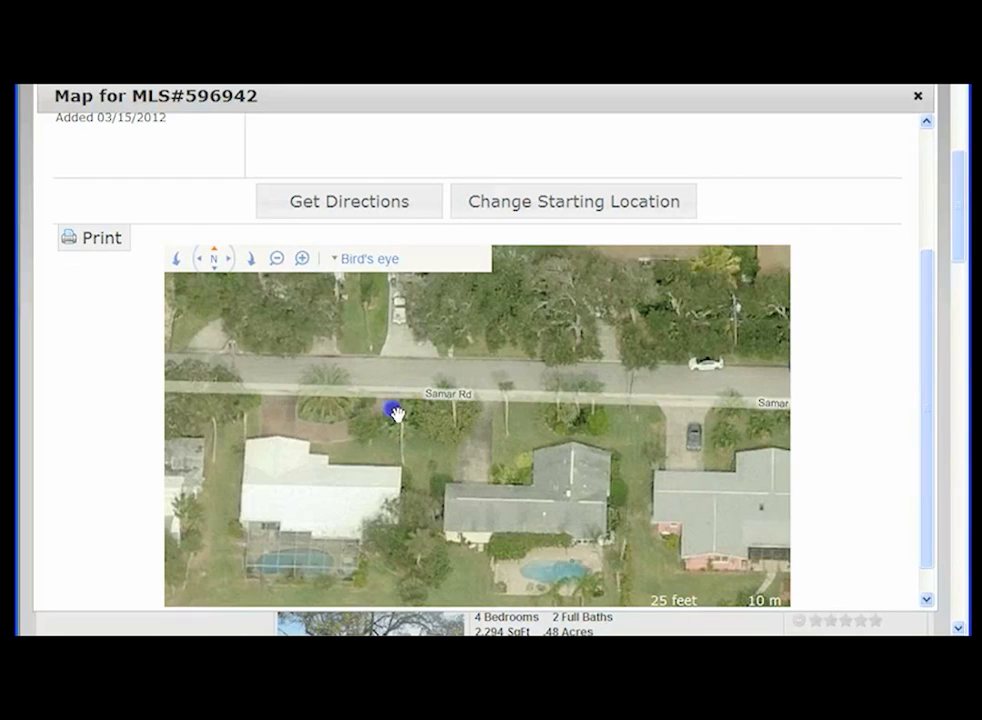
{"action": "mouse_move", "coordinate": [396, 424]}
{"action": "left_mouse_down"}
{"action": "mouse_move", "coordinate": [500, 476]}
{"action": "mouse_move", "coordinate": [587, 470]}
{"action": "left_mouse_up"}
{"action": "left_click", "coordinate": [436, 430]}
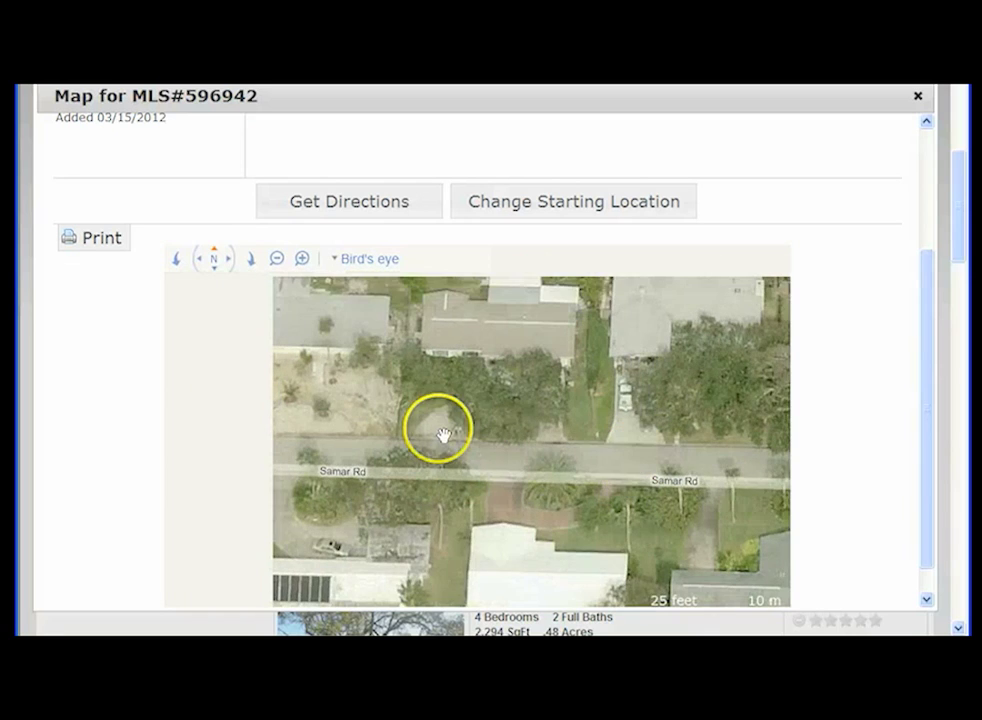
{"action": "mouse_move", "coordinate": [441, 432]}
{"action": "left_mouse_down"}
{"action": "mouse_move", "coordinate": [605, 436]}
{"action": "mouse_move", "coordinate": [438, 402]}
{"action": "left_mouse_up"}
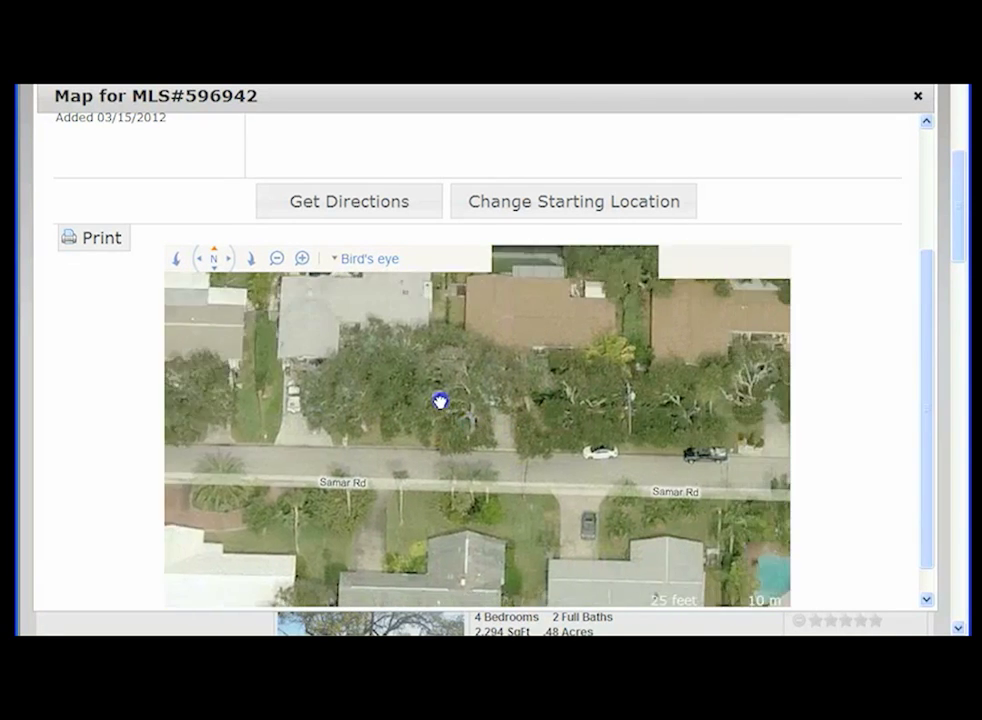
{"action": "left_click_drag", "start_coordinate": [658, 445], "coordinate": [552, 414]}
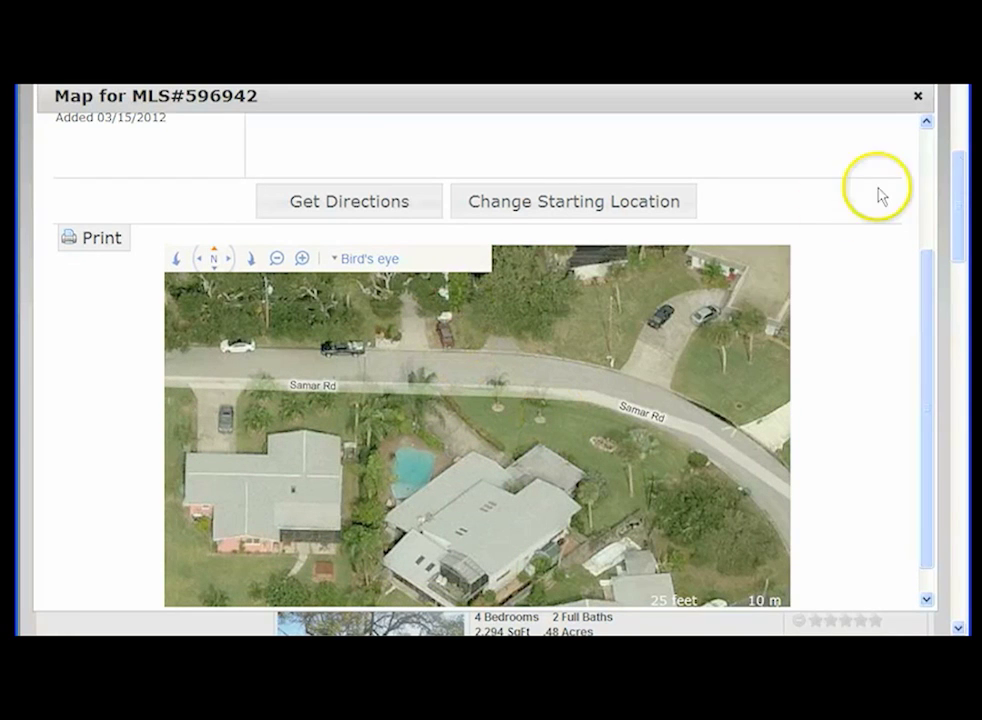
{"action": "left_click", "coordinate": [918, 97]}
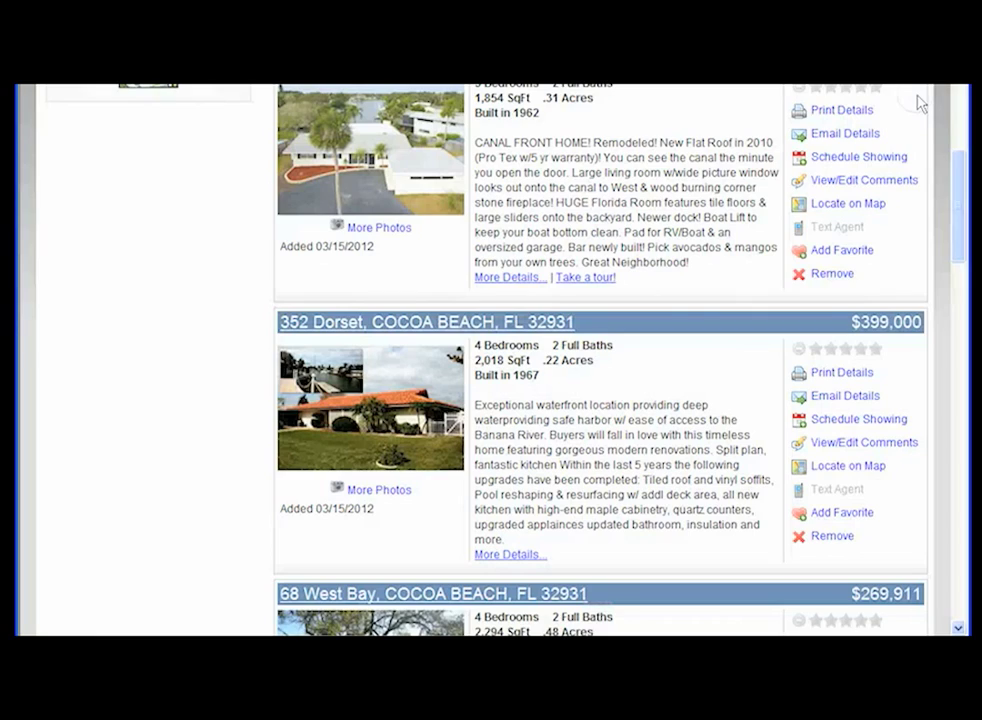
{"action": "left_click", "coordinate": [835, 256]}
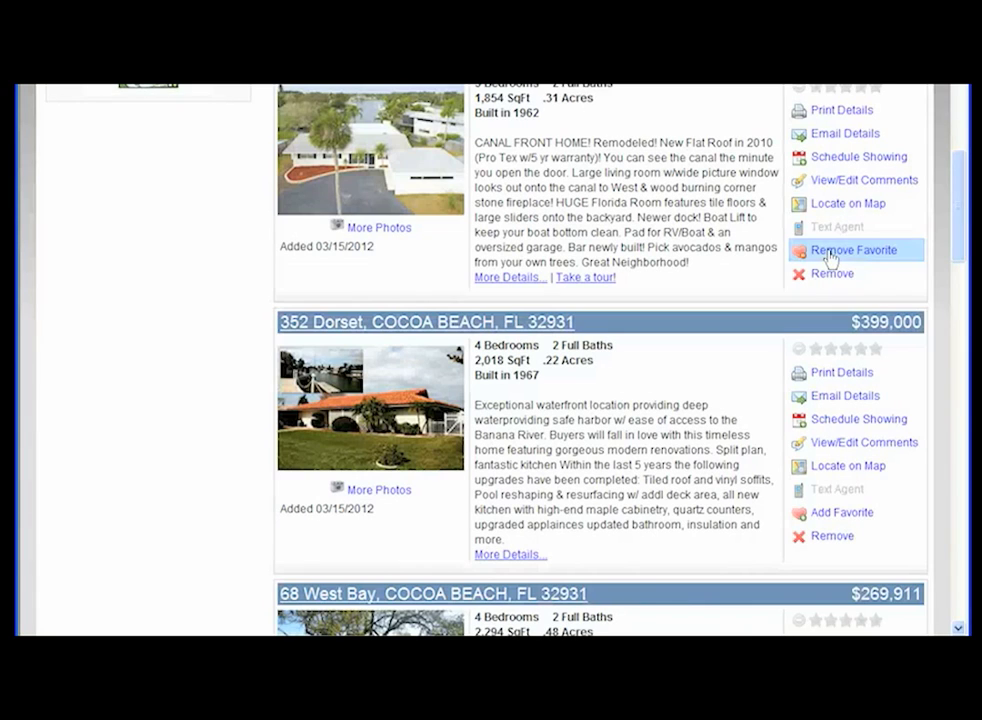
{"action": "scroll", "coordinate": [752, 298], "scroll_direction": "down", "scroll_amount": 1}
{"action": "scroll", "coordinate": [752, 298], "scroll_direction": "down", "scroll_amount": 3}
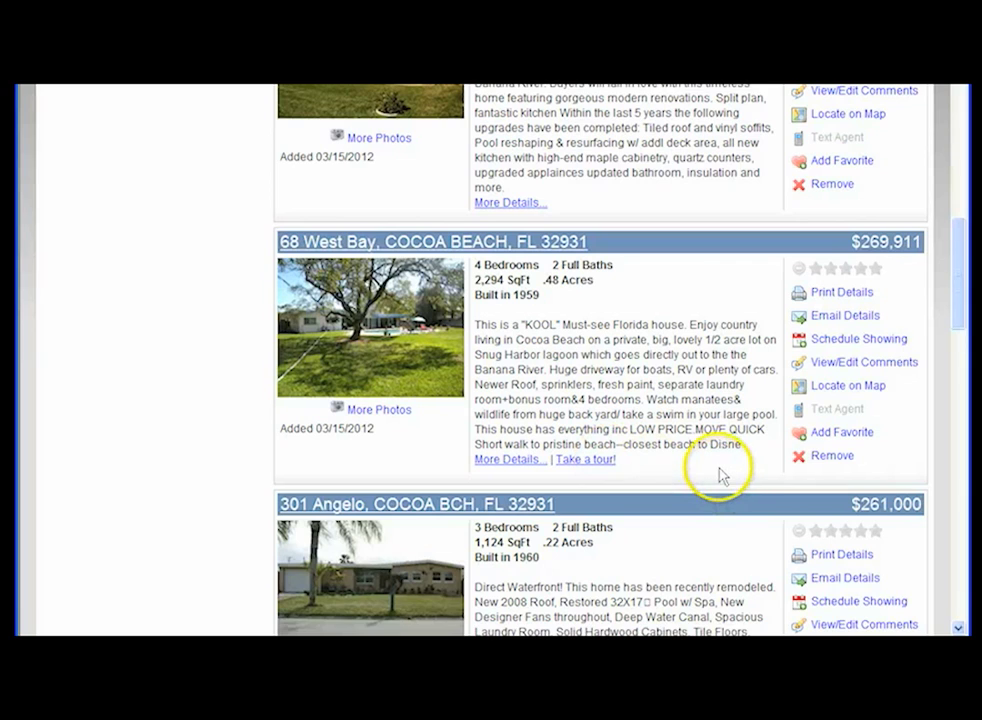
{"action": "scroll", "coordinate": [722, 477], "scroll_direction": "down", "scroll_amount": 5}
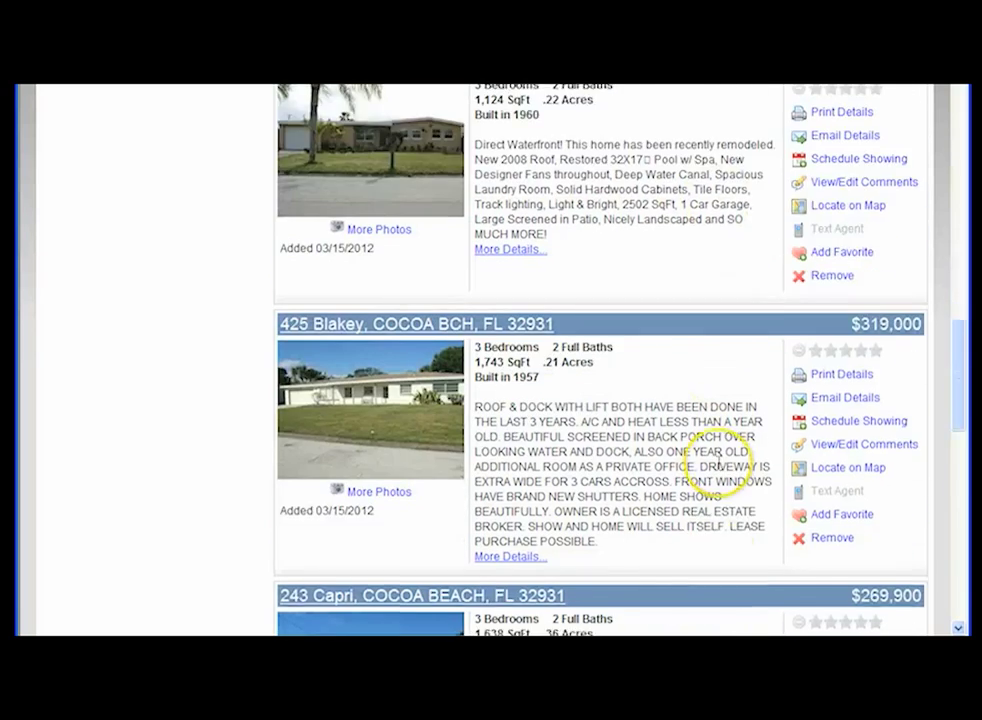
{"action": "scroll", "coordinate": [718, 462], "scroll_direction": "down", "scroll_amount": 1}
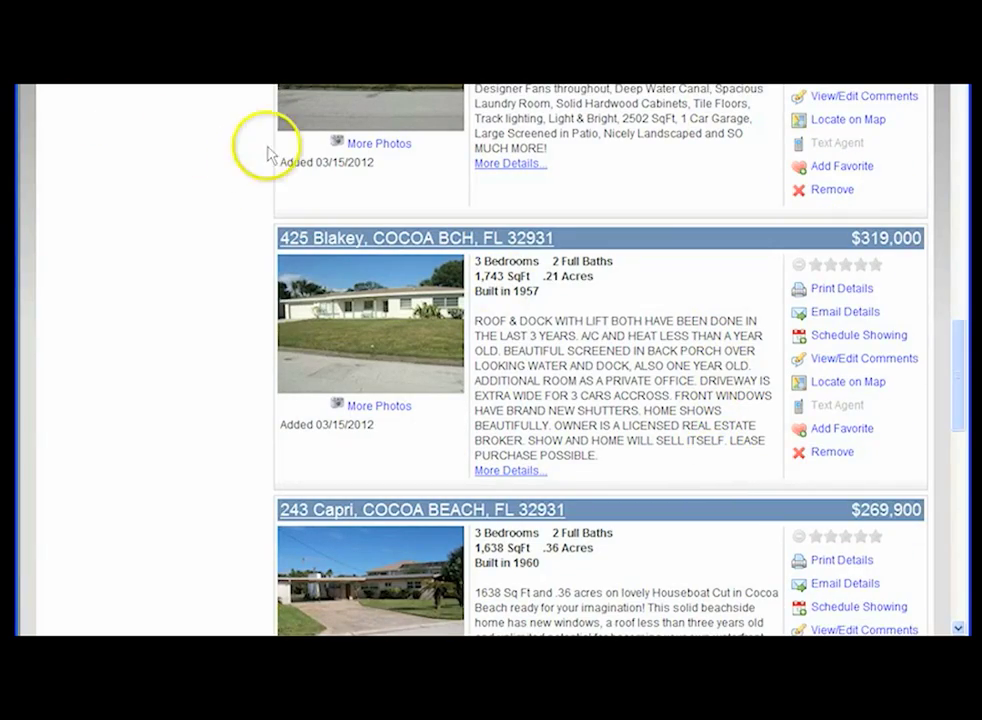
{"action": "left_click", "coordinate": [812, 453]}
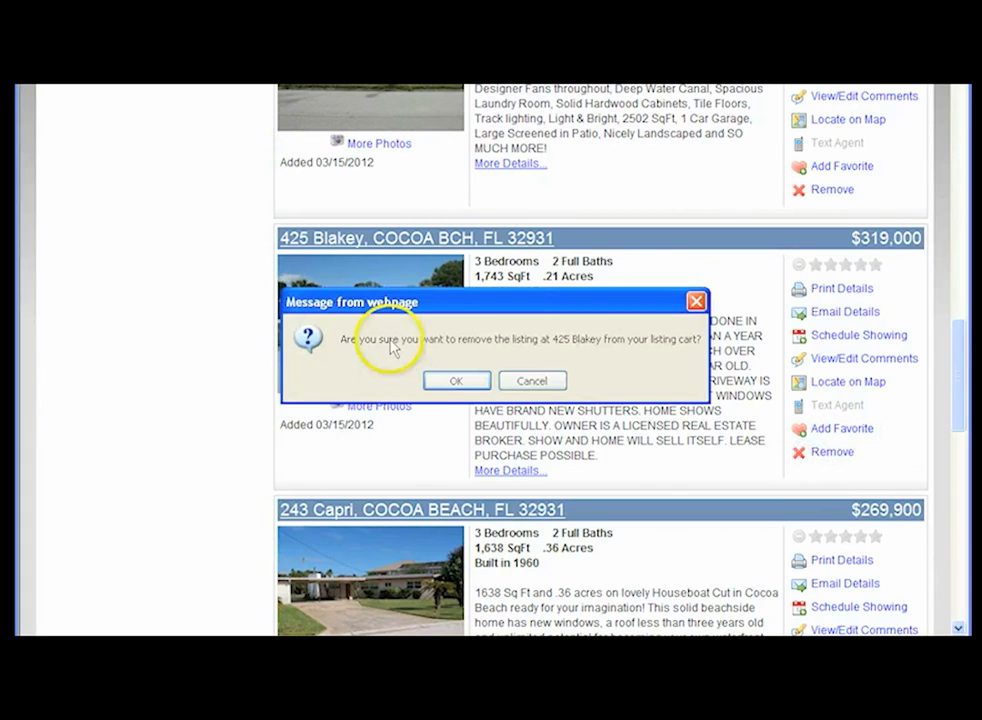
{"action": "left_click", "coordinate": [454, 381]}
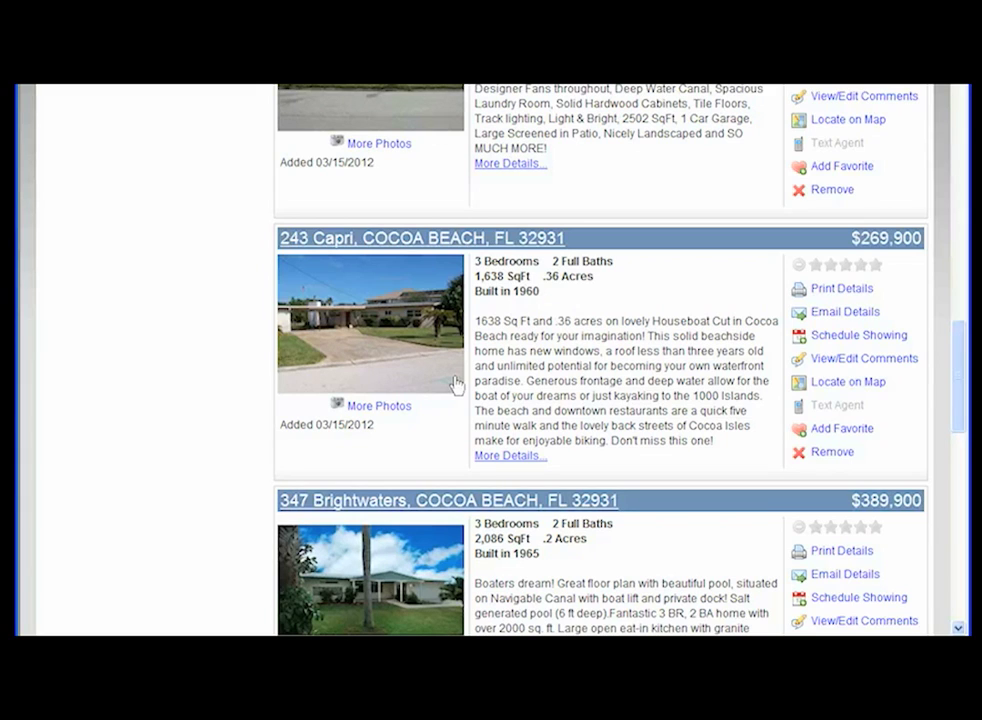
{"action": "scroll", "coordinate": [522, 334], "scroll_direction": "down", "scroll_amount": 4}
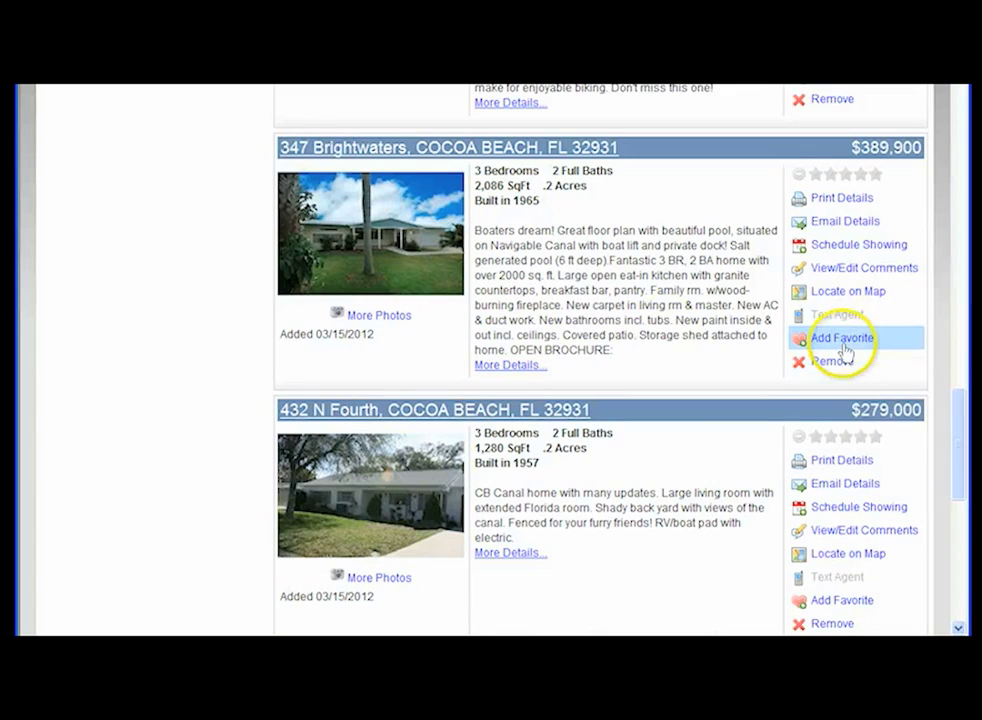
{"action": "left_click", "coordinate": [833, 344]}
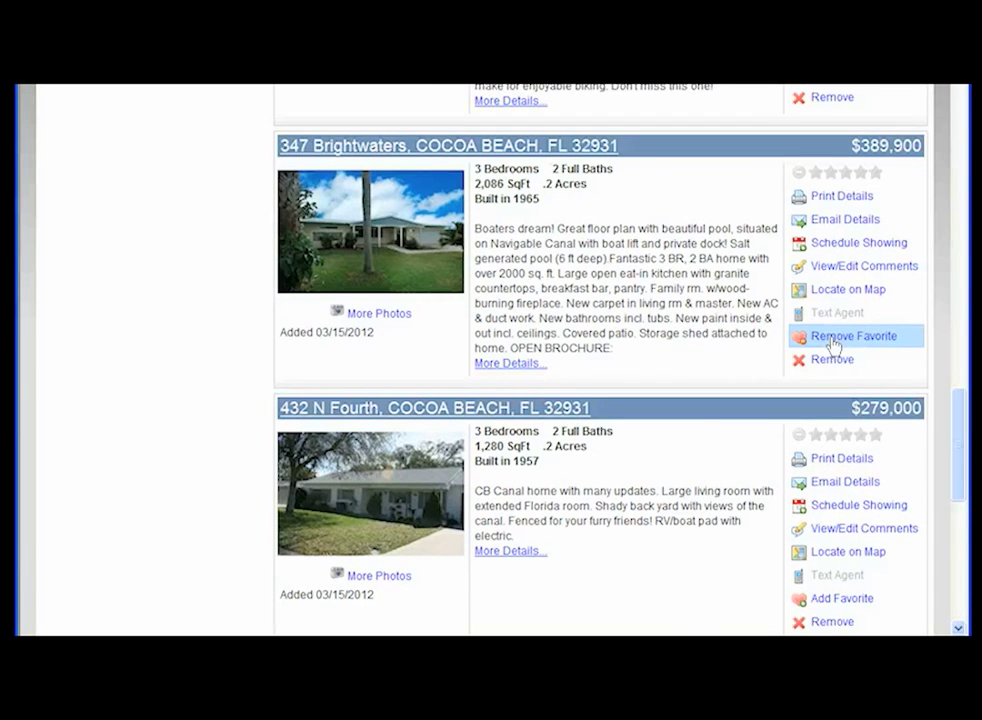
{"action": "scroll", "coordinate": [833, 372], "scroll_direction": "down", "scroll_amount": 6}
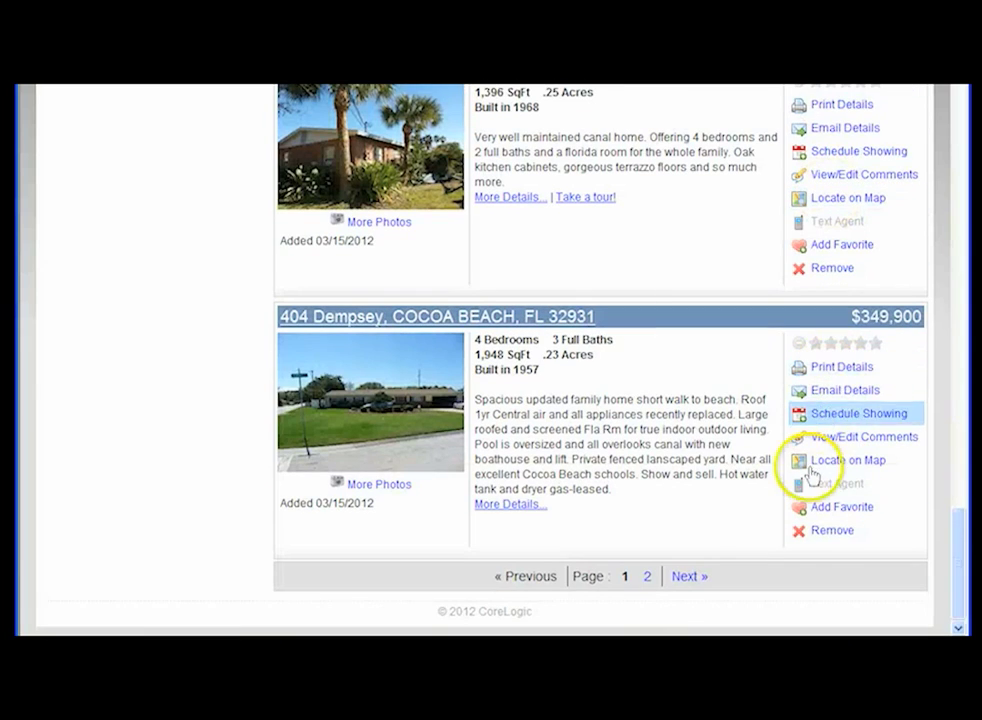
{"action": "left_click", "coordinate": [826, 532]}
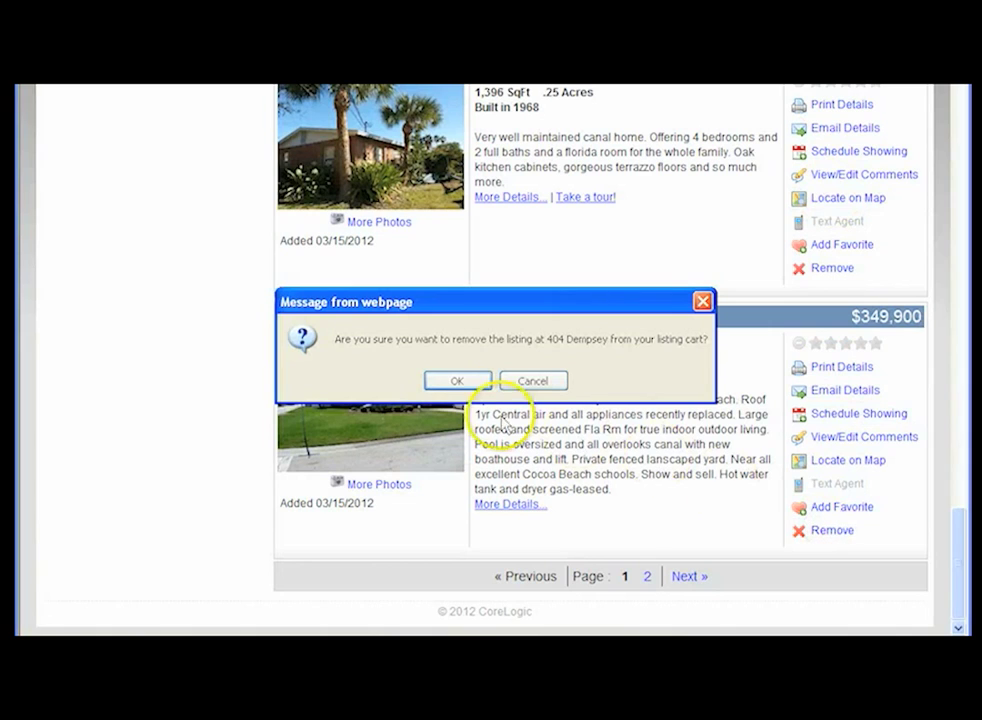
{"action": "left_click", "coordinate": [456, 380]}
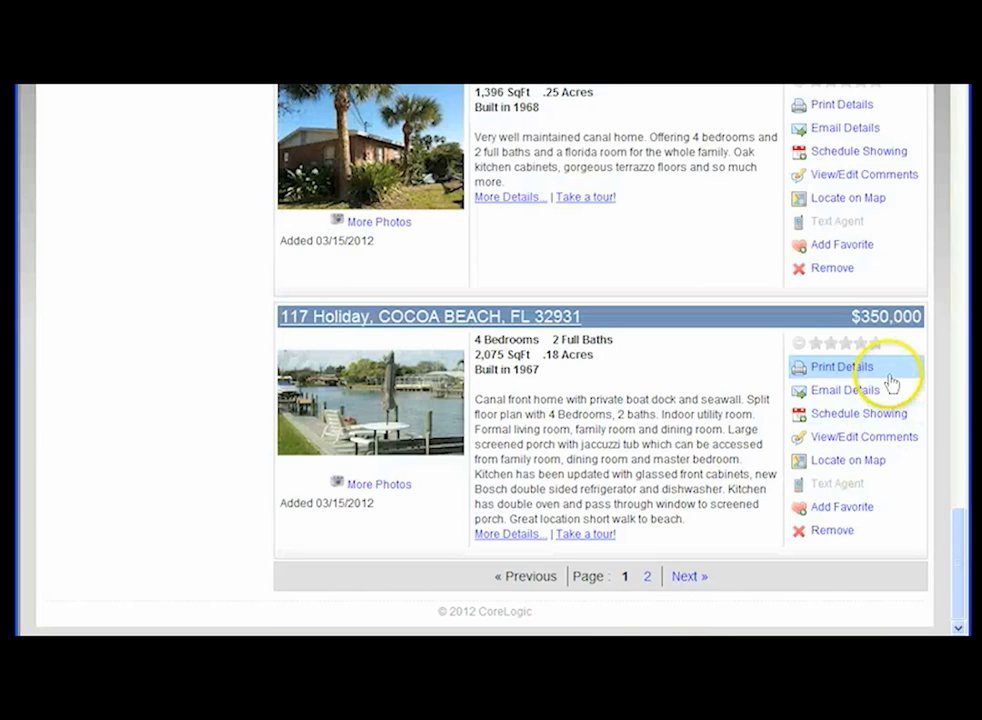
{"action": "scroll", "coordinate": [889, 390], "scroll_direction": "up", "scroll_amount": 15}
{"action": "scroll", "coordinate": [897, 372], "scroll_direction": "up", "scroll_amount": 10}
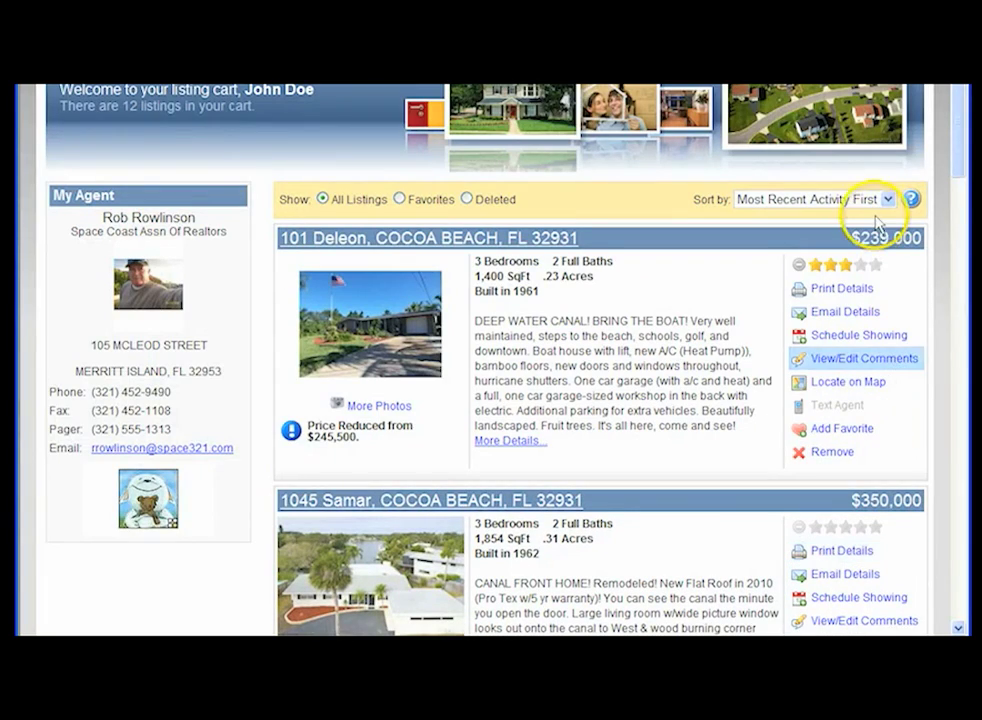
Step: Check the available sort orders in the cart's Sort by dropdown
{"action": "left_click", "coordinate": [887, 200]}
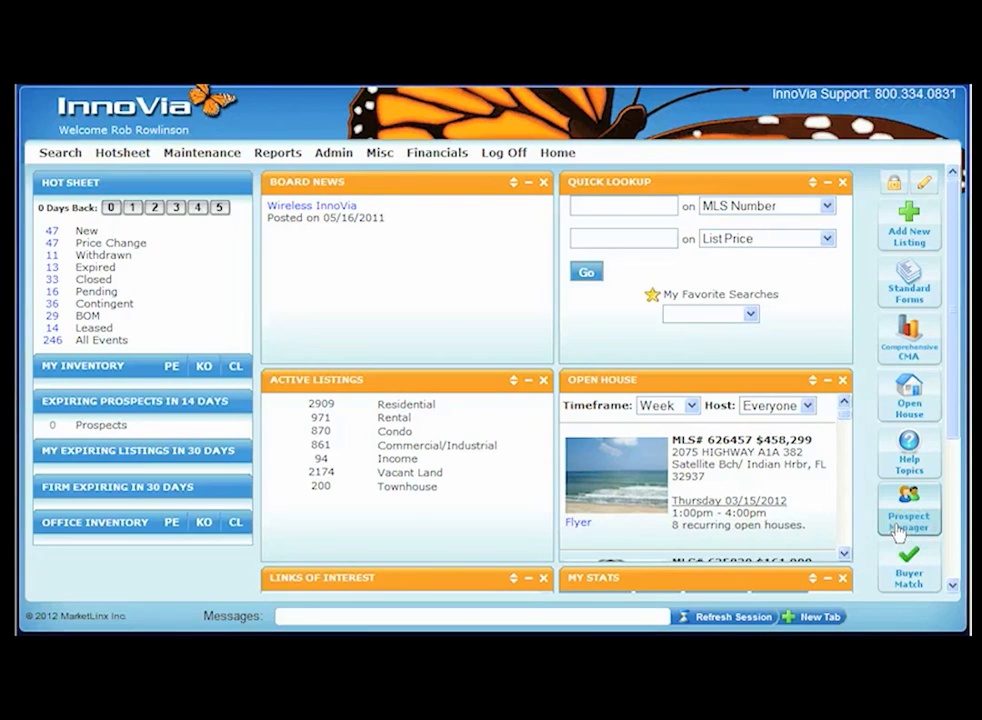
Step: Open the Prospect Manager and the first prospect's 10 active cart listings
{"action": "left_click", "coordinate": [900, 526]}
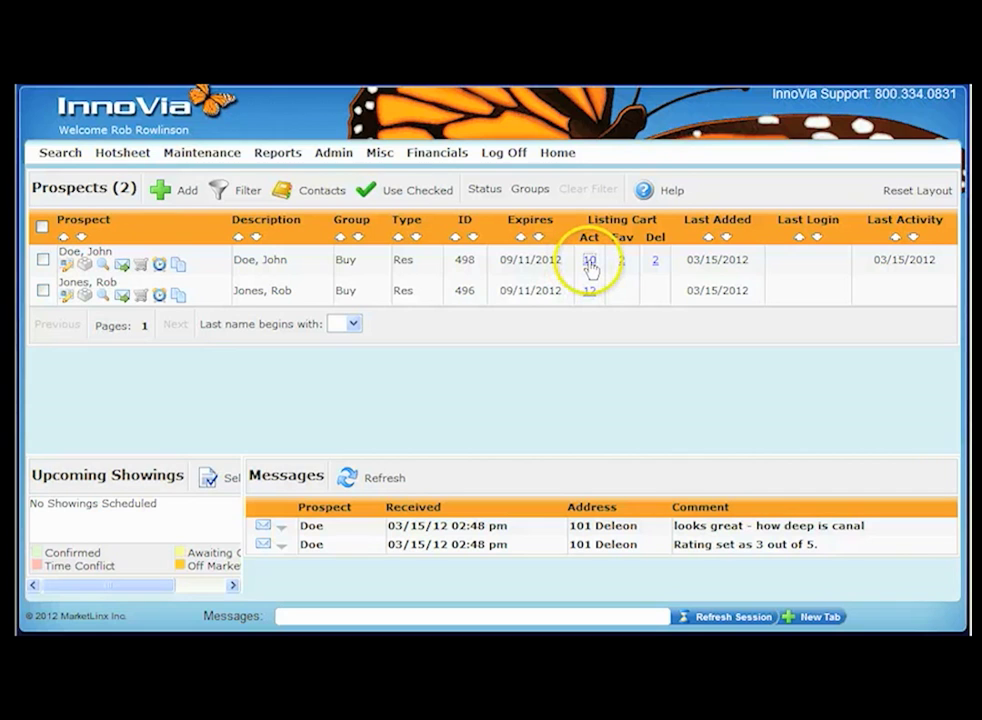
{"action": "left_click", "coordinate": [589, 261]}
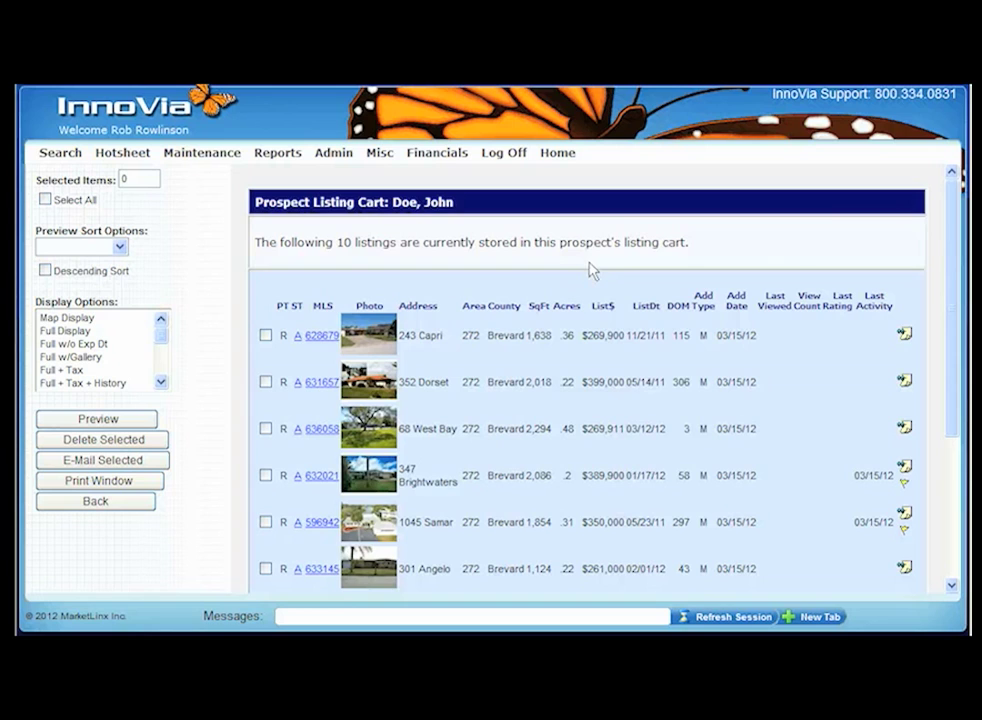
{"action": "scroll", "coordinate": [598, 268], "scroll_direction": "down", "scroll_amount": 5}
{"action": "scroll", "coordinate": [600, 266], "scroll_direction": "up", "scroll_amount": 4}
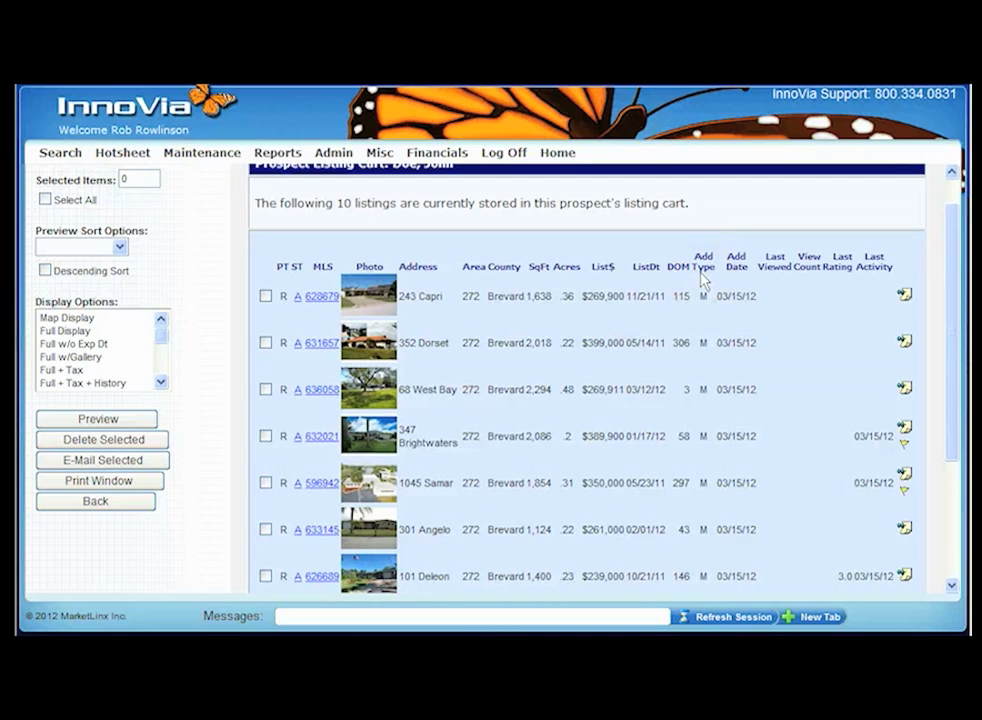
{"action": "scroll", "coordinate": [707, 270], "scroll_direction": "down", "scroll_amount": 4}
{"action": "scroll", "coordinate": [707, 270], "scroll_direction": "up", "scroll_amount": 5}
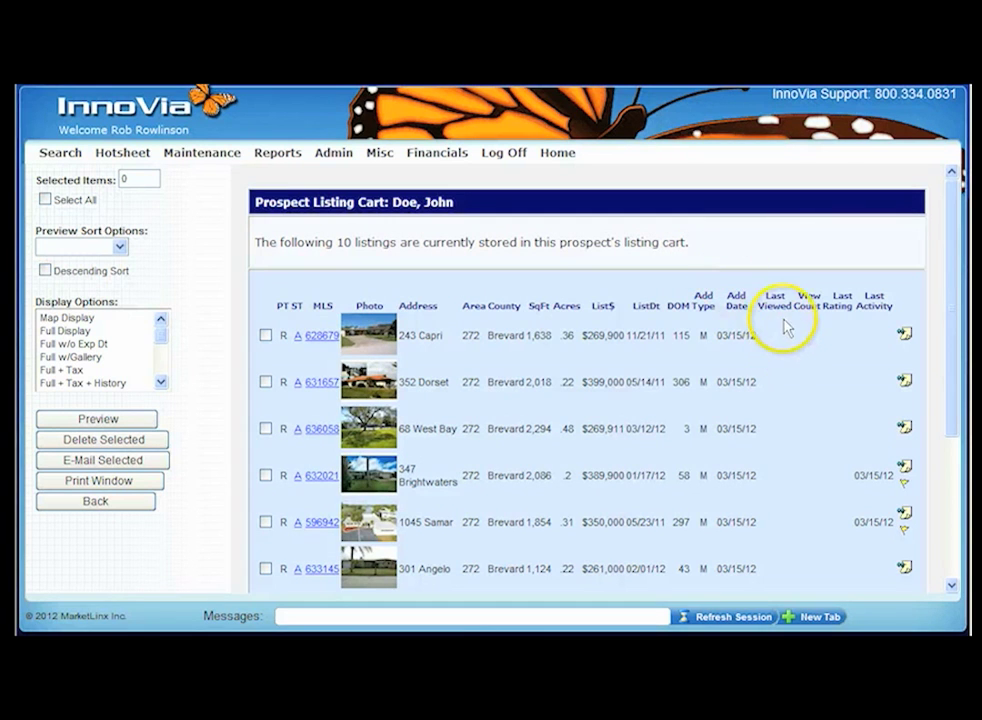
{"action": "scroll", "coordinate": [781, 332], "scroll_direction": "down", "scroll_amount": 3}
{"action": "scroll", "coordinate": [781, 326], "scroll_direction": "up", "scroll_amount": 3}
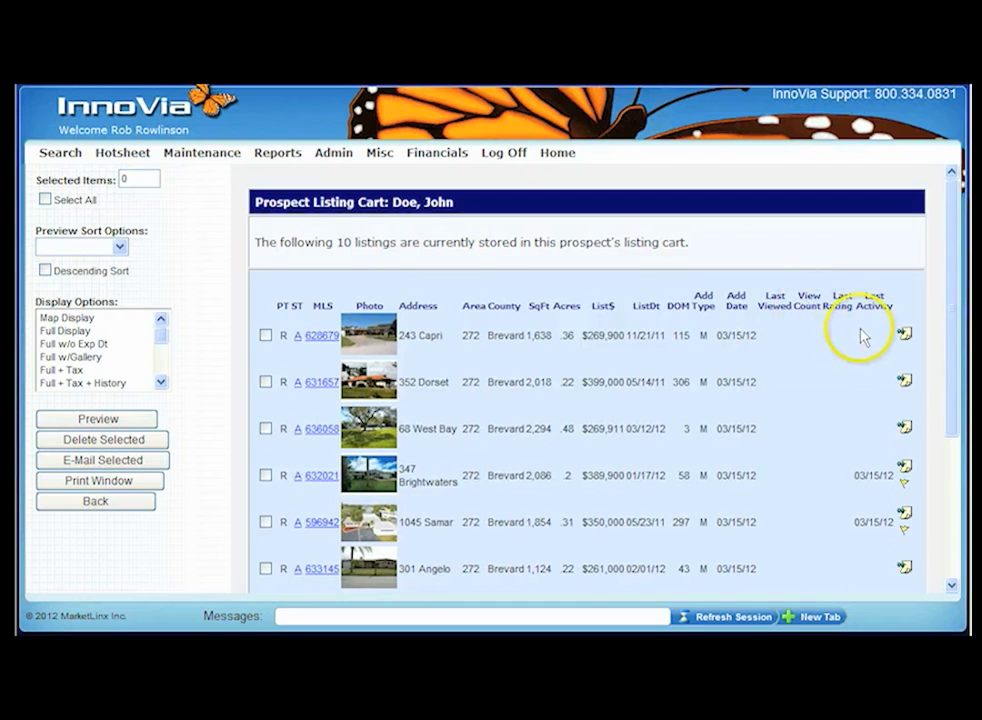
{"action": "scroll", "coordinate": [838, 326], "scroll_direction": "down", "scroll_amount": 5}
{"action": "scroll", "coordinate": [840, 330], "scroll_direction": "up", "scroll_amount": 5}
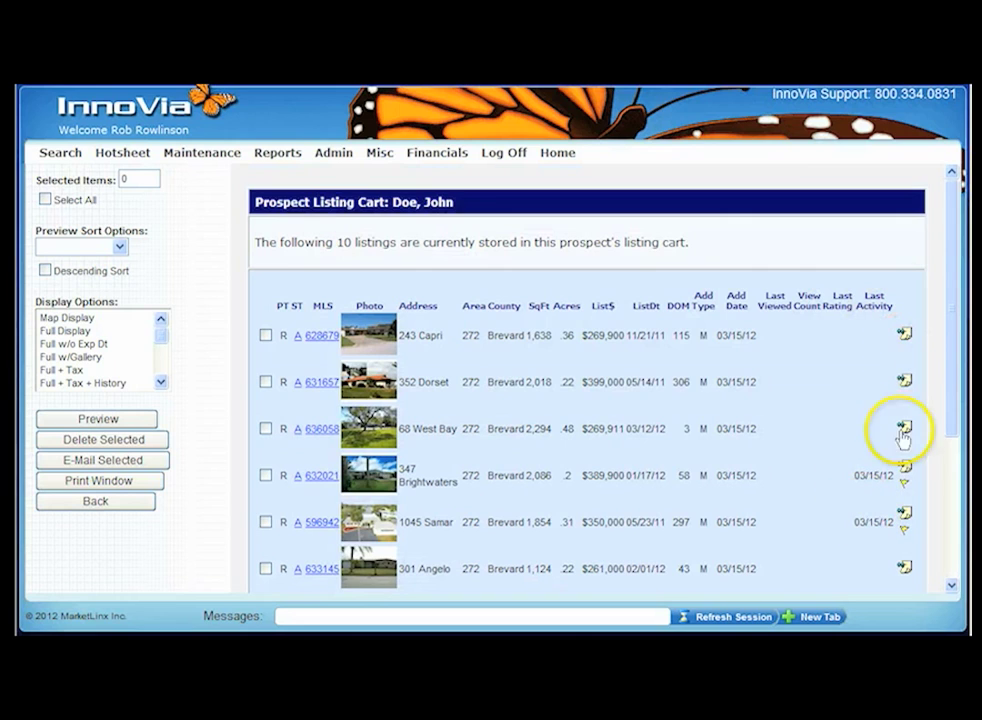
{"action": "left_click", "coordinate": [906, 468]}
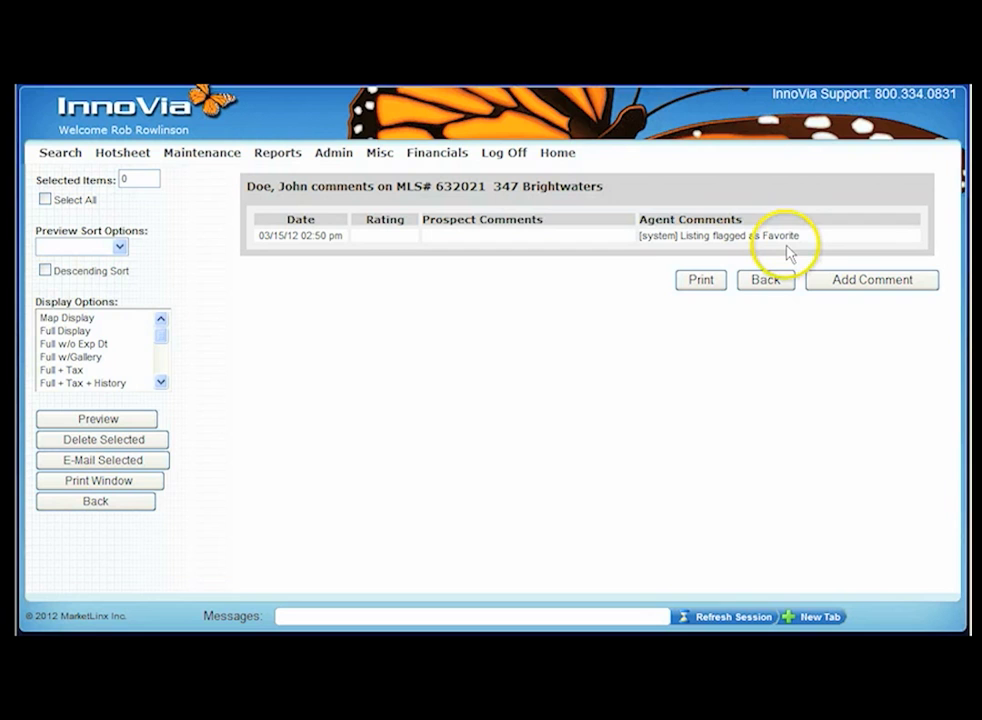
{"action": "left_click", "coordinate": [767, 281]}
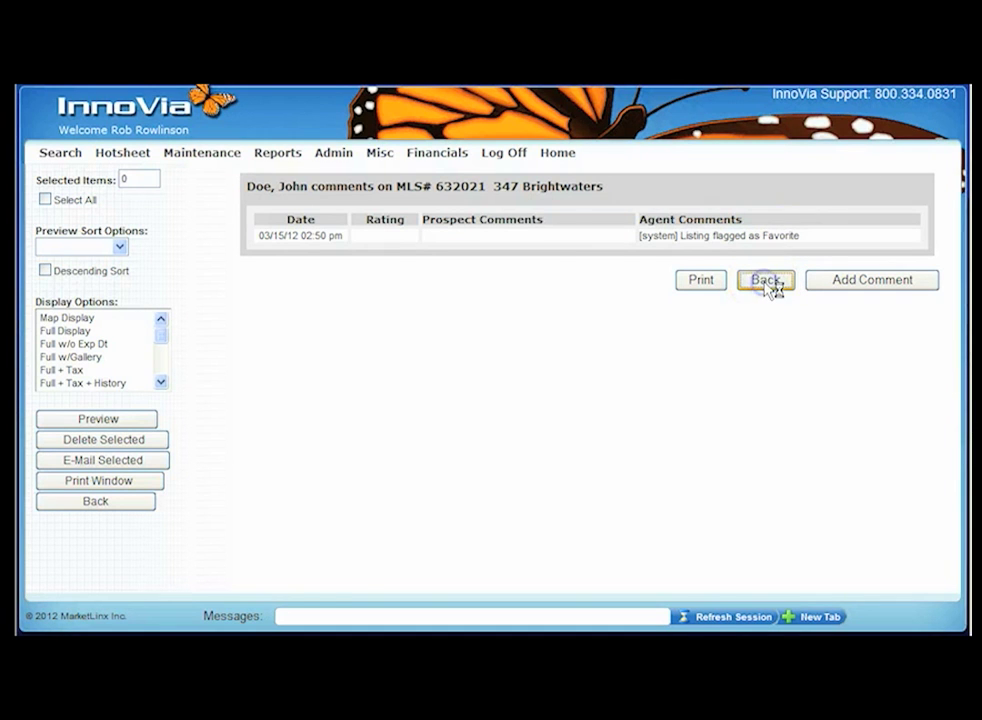
{"action": "scroll", "coordinate": [855, 346], "scroll_direction": "down", "scroll_amount": 3}
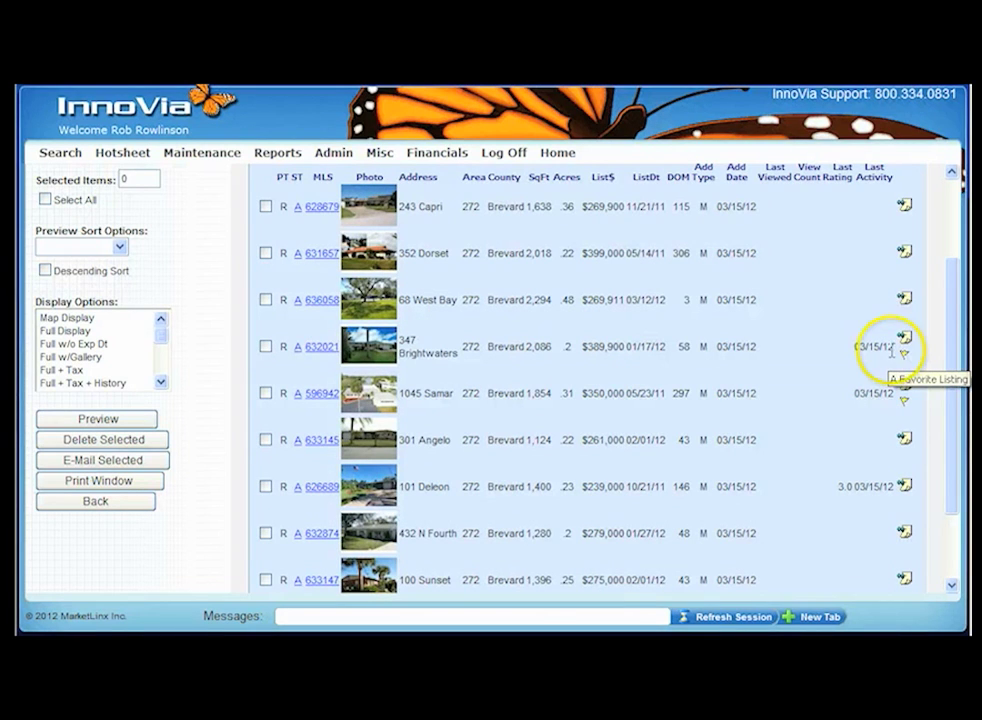
{"action": "scroll", "coordinate": [888, 355], "scroll_direction": "down", "scroll_amount": 2}
{"action": "scroll", "coordinate": [877, 351], "scroll_direction": "up", "scroll_amount": 1}
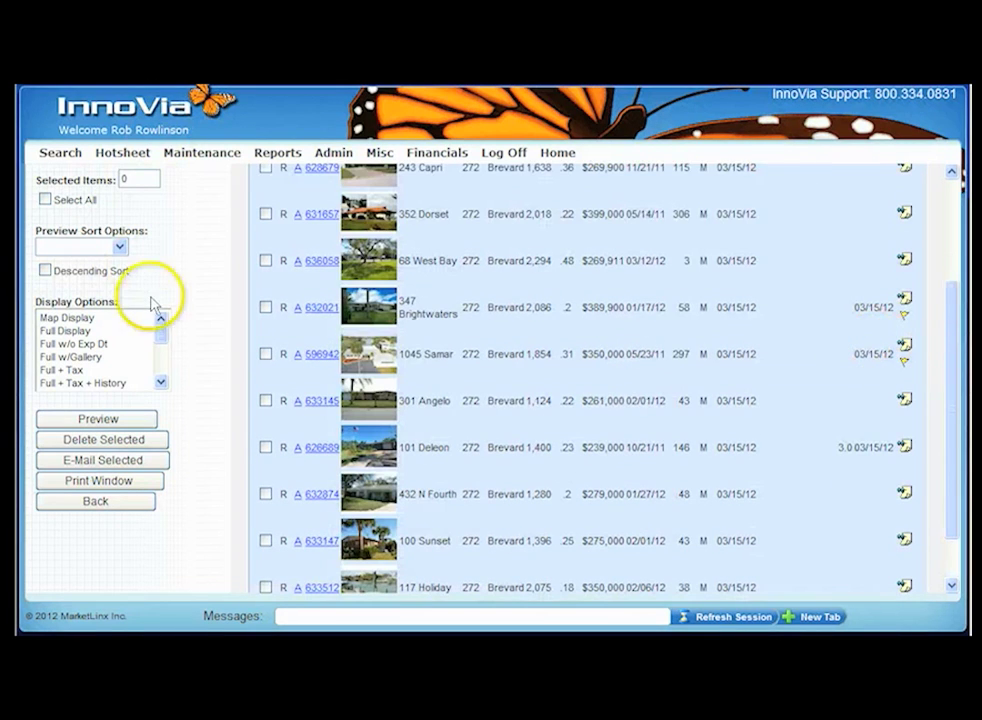
{"action": "left_click", "coordinate": [92, 502]}
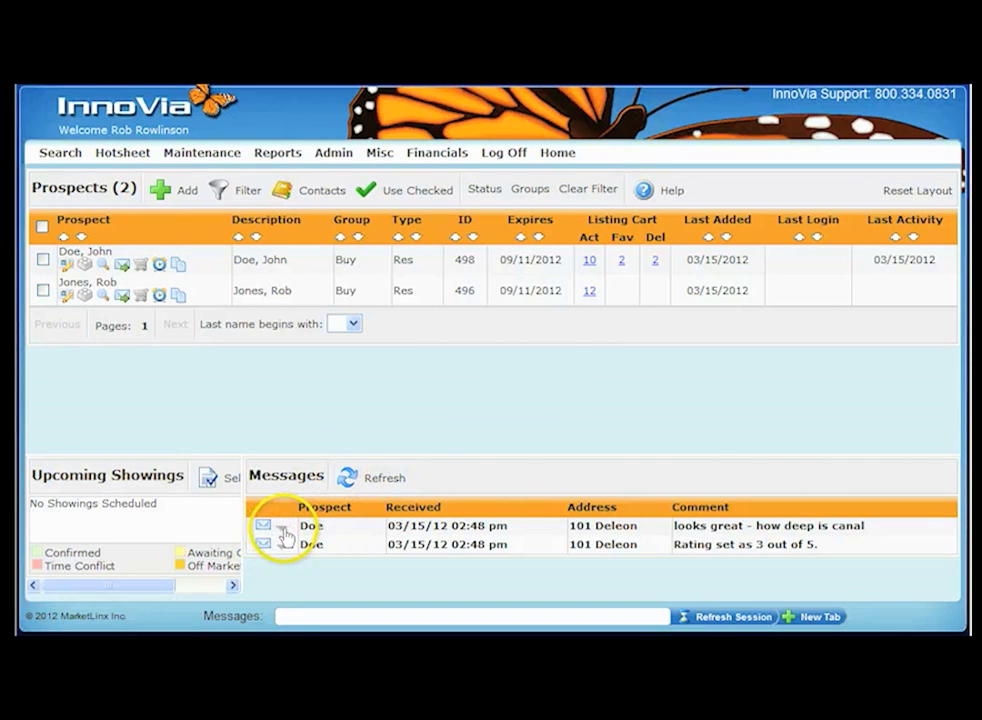
{"action": "left_click", "coordinate": [282, 530]}
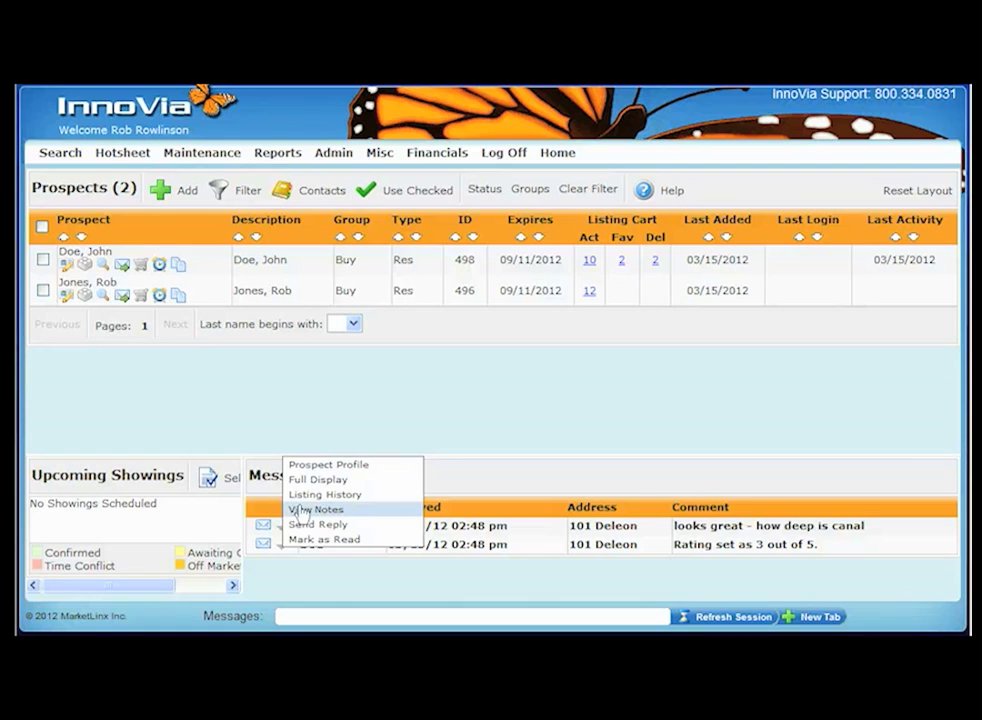
{"action": "left_click", "coordinate": [303, 525]}
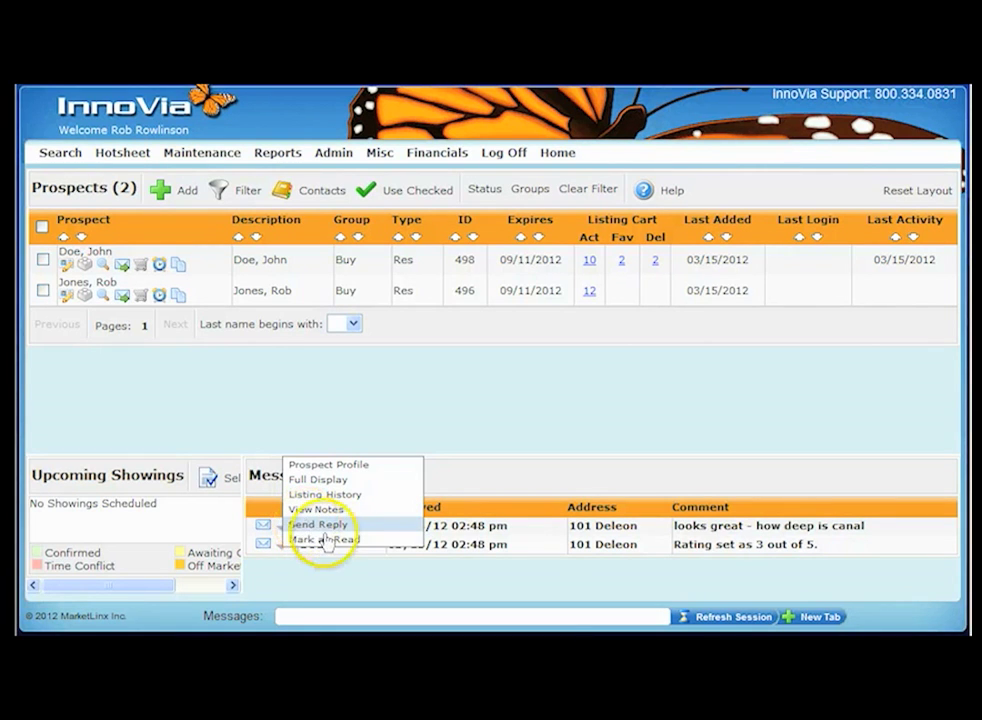
{"action": "left_click", "coordinate": [309, 527]}
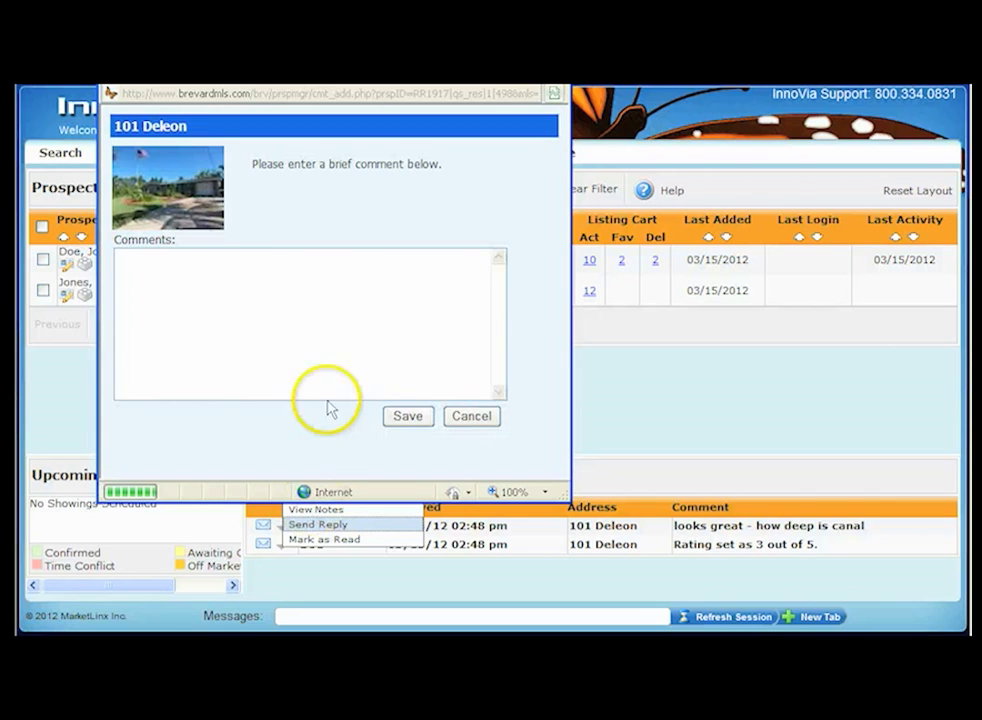
{"action": "left_click", "coordinate": [139, 266]}
{"action": "type", "text": "WE"}
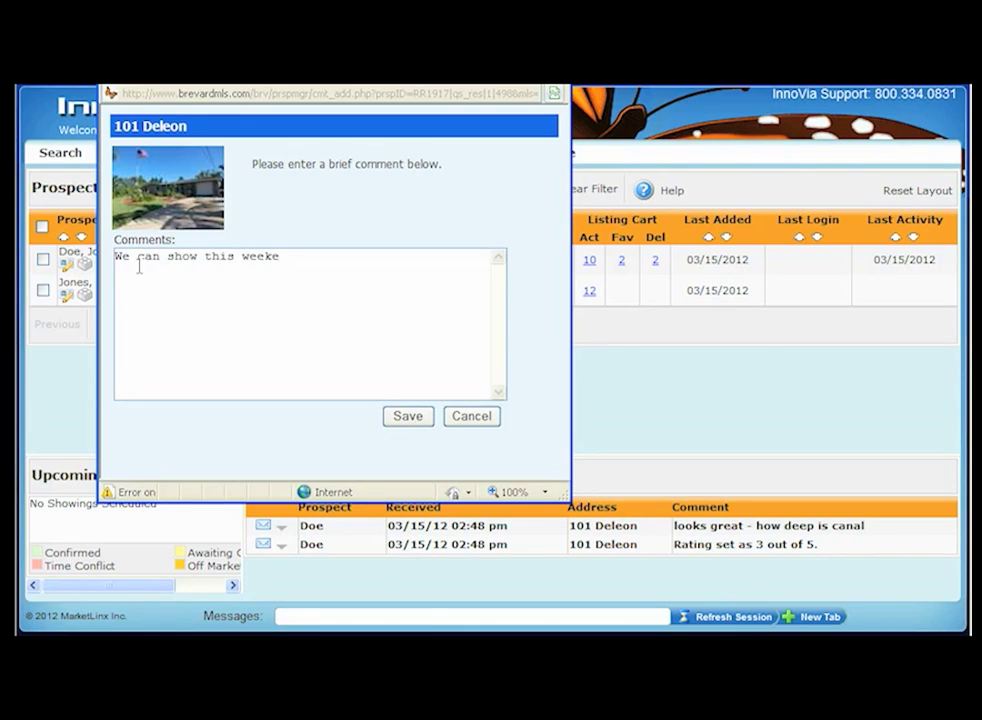
{"action": "left_click", "coordinate": [407, 417]}
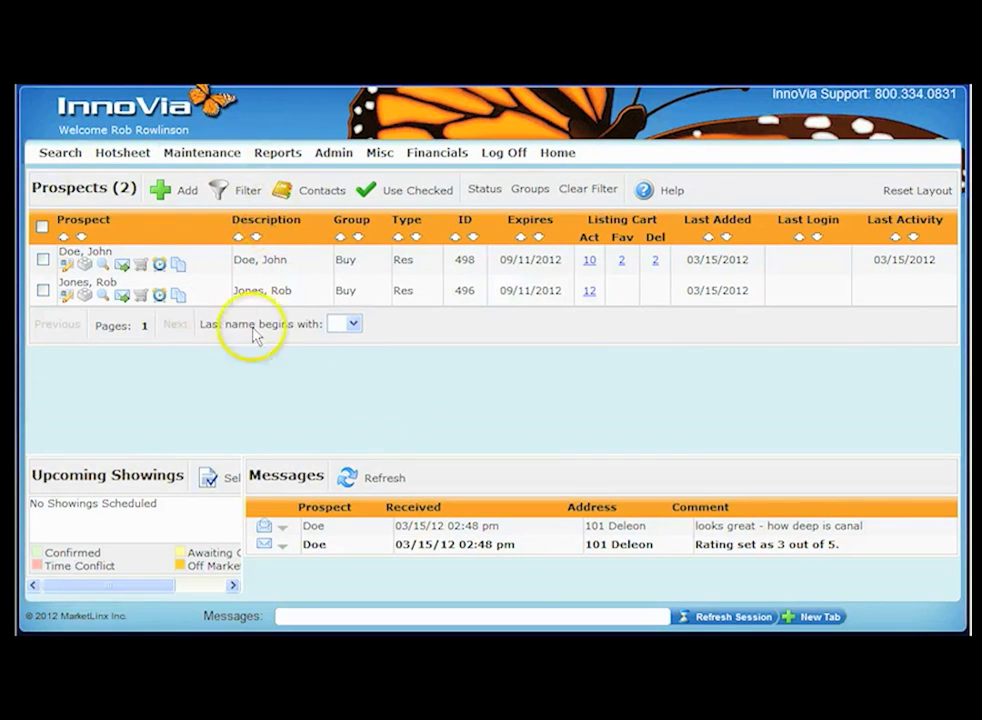
Step: Mark the rating message as read, then refresh the Messages panel until it lists nothing
{"action": "left_click", "coordinate": [282, 548]}
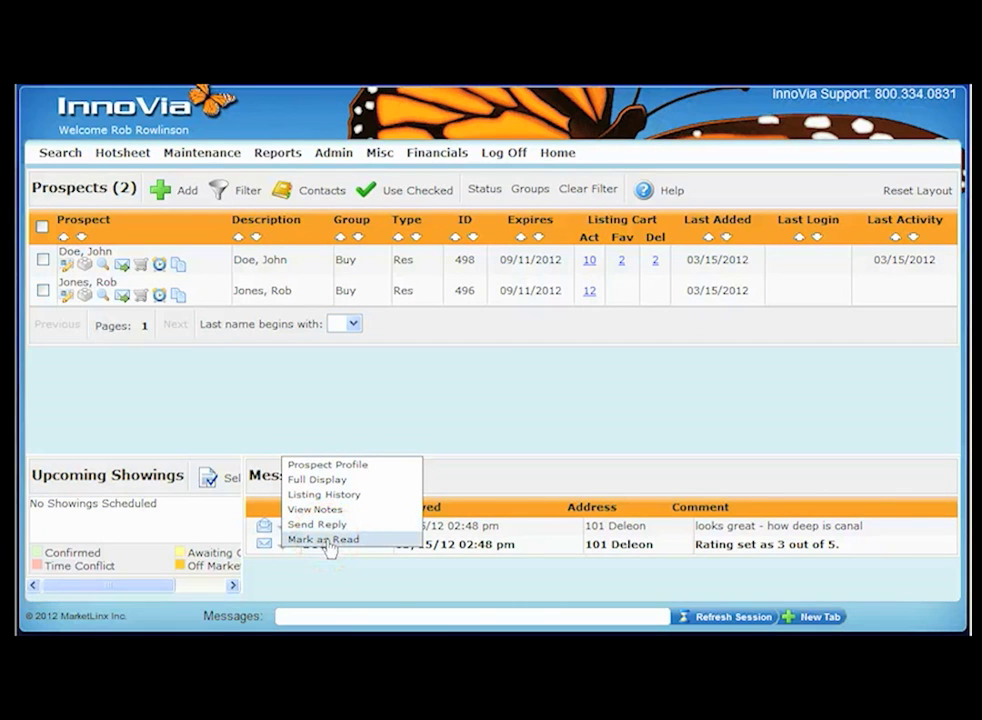
{"action": "left_click", "coordinate": [328, 542]}
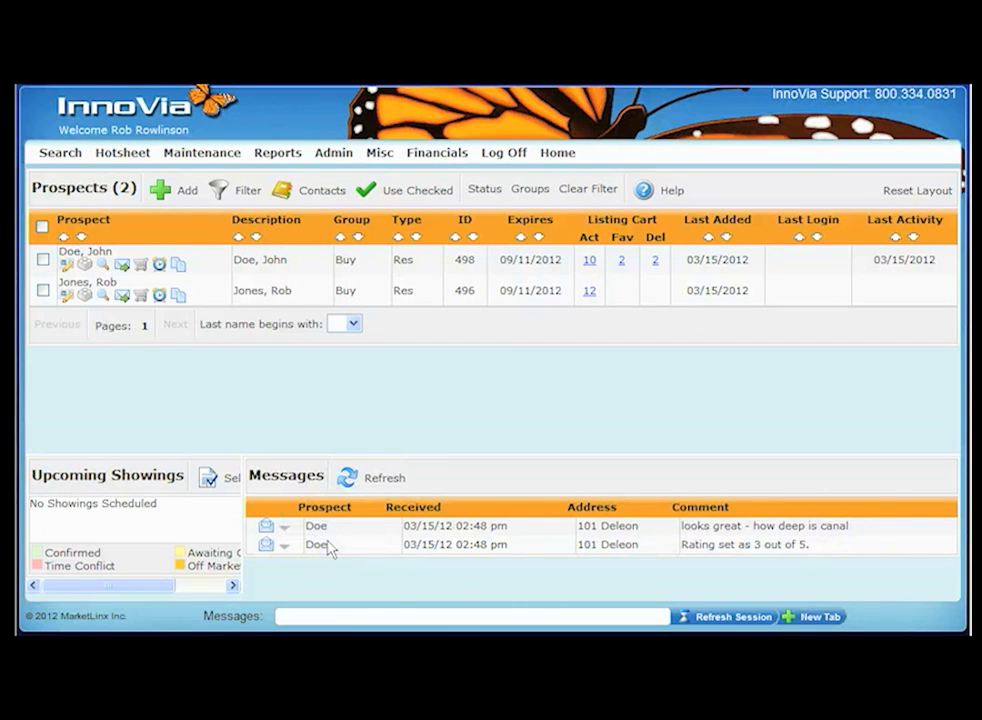
{"action": "left_click", "coordinate": [350, 480]}
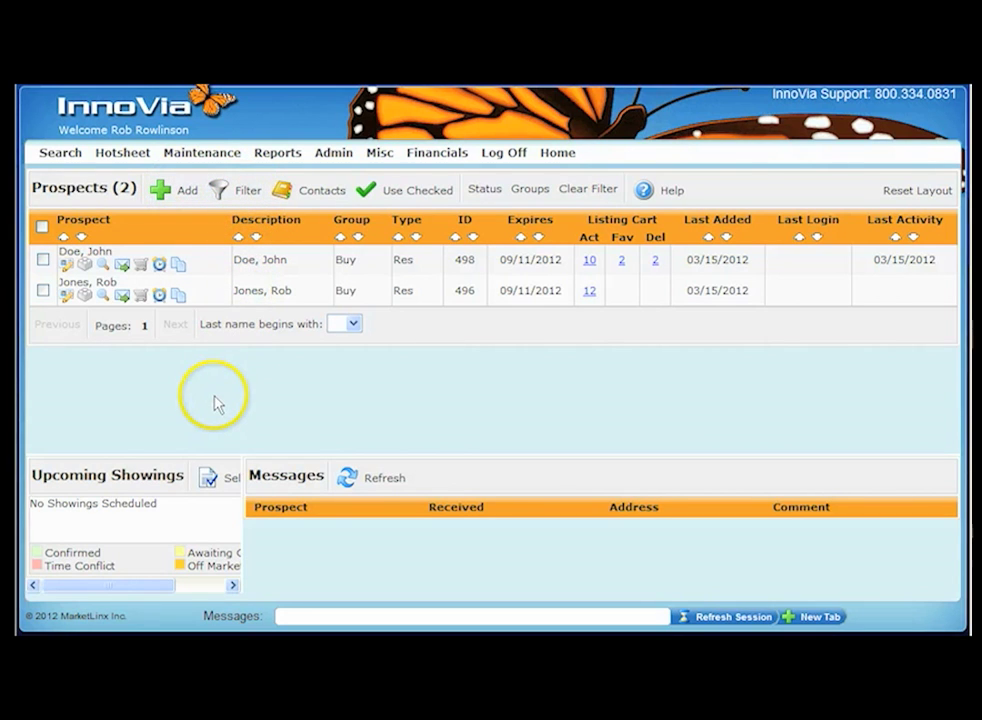
{"action": "left_click", "coordinate": [246, 192]}
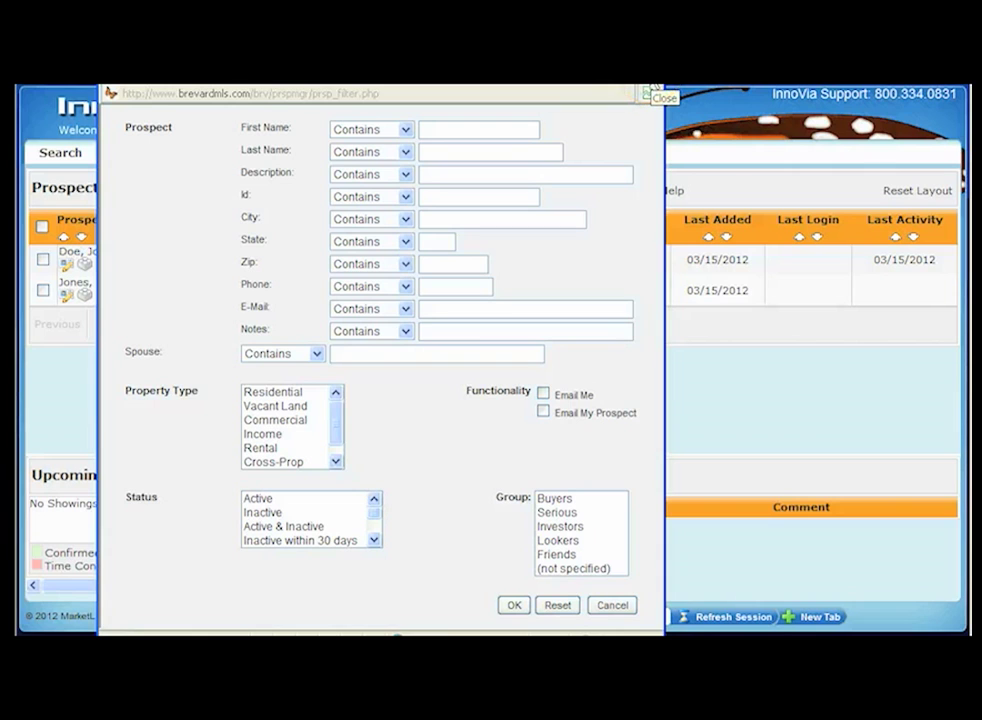
{"action": "left_click", "coordinate": [652, 89]}
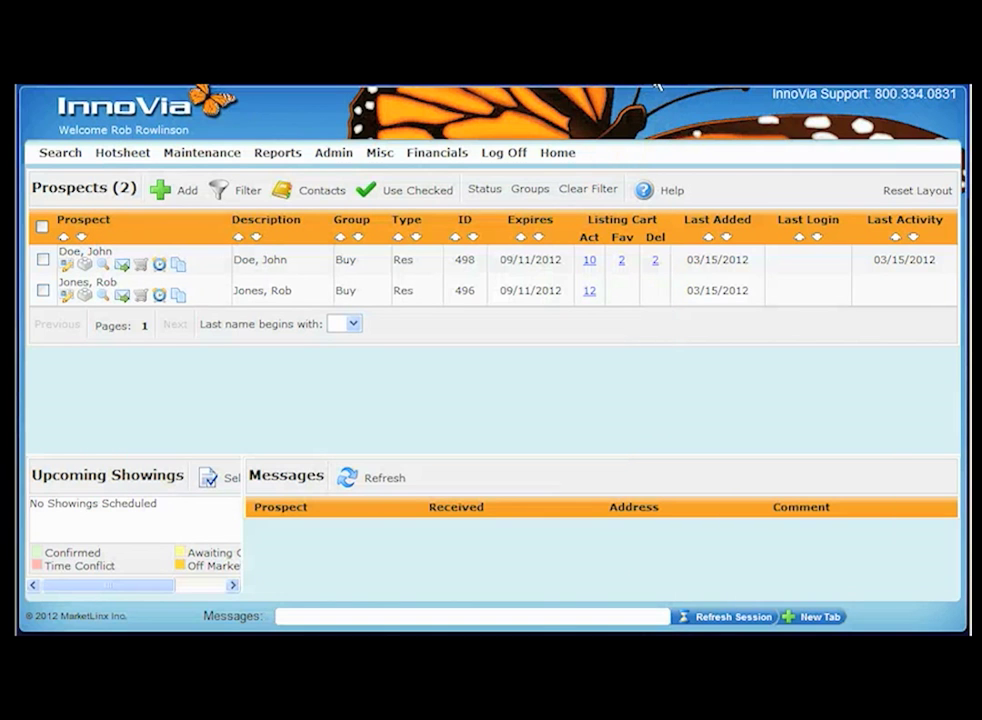
{"action": "left_click", "coordinate": [320, 194]}
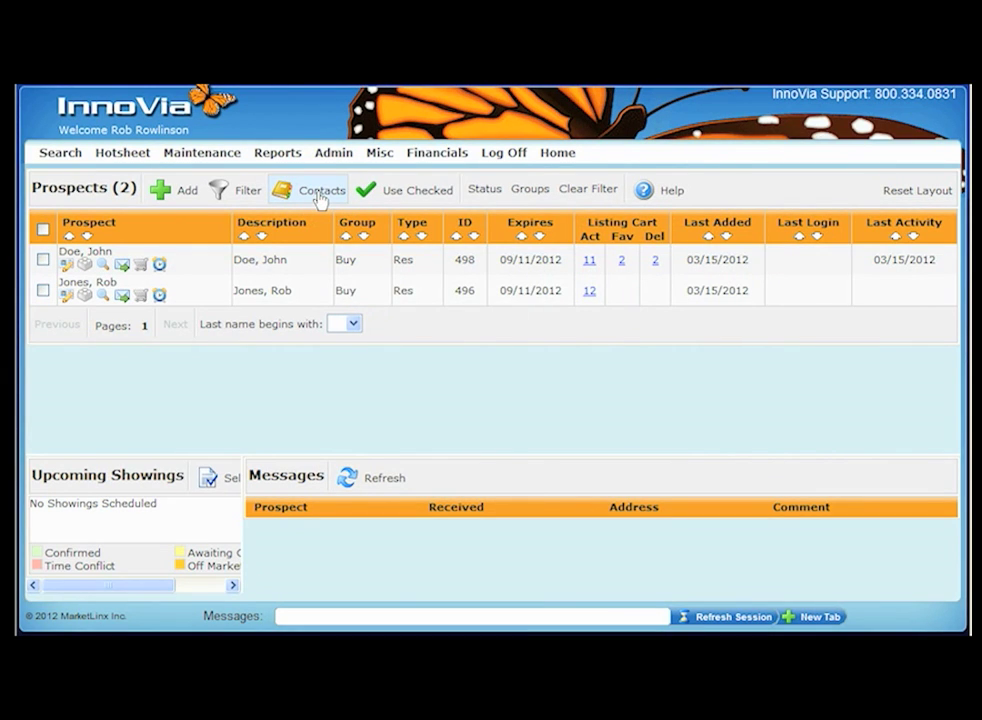
{"action": "left_click", "coordinate": [320, 197]}
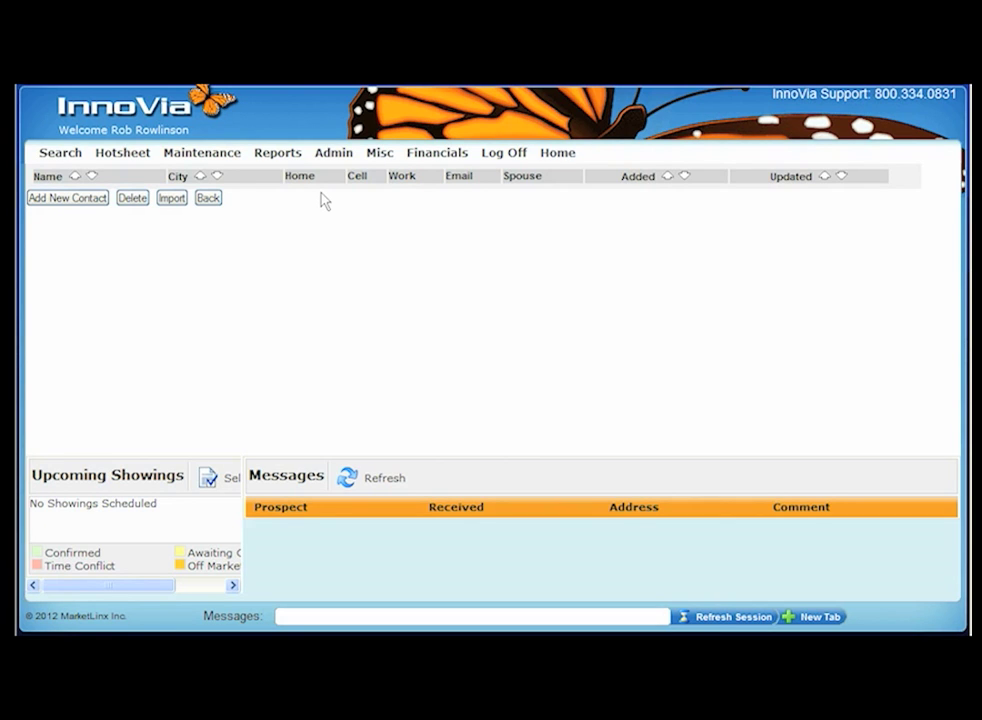
{"action": "left_click", "coordinate": [209, 199]}
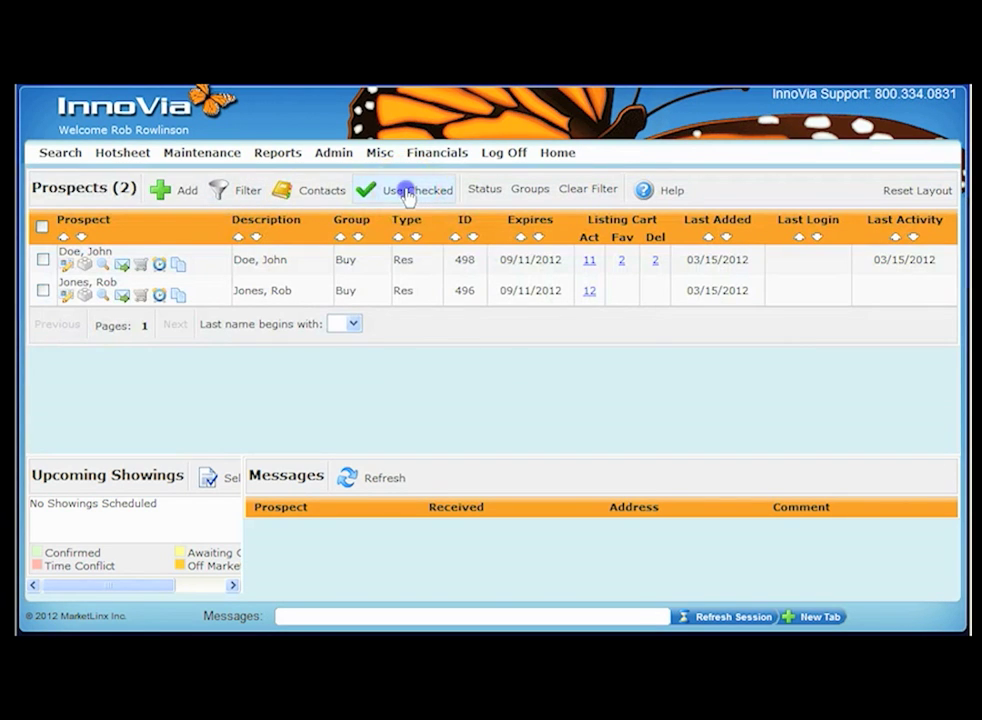
{"action": "left_click", "coordinate": [410, 197]}
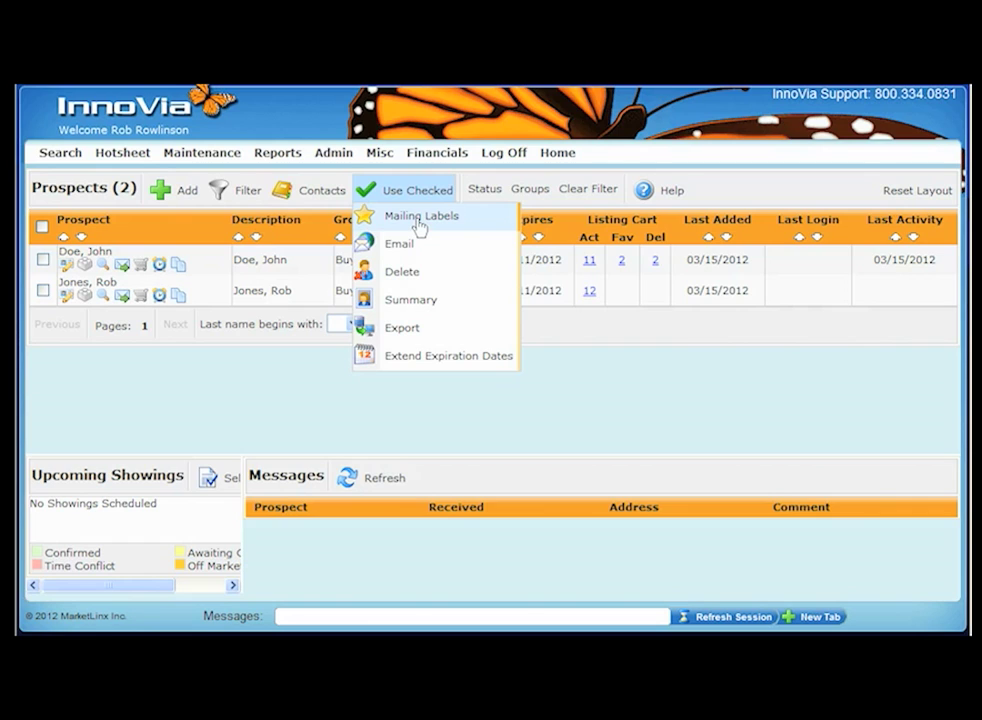
Step: Review the options available in the Use Checked dropdown
{"action": "left_click", "coordinate": [411, 228]}
{"action": "left_click", "coordinate": [404, 226]}
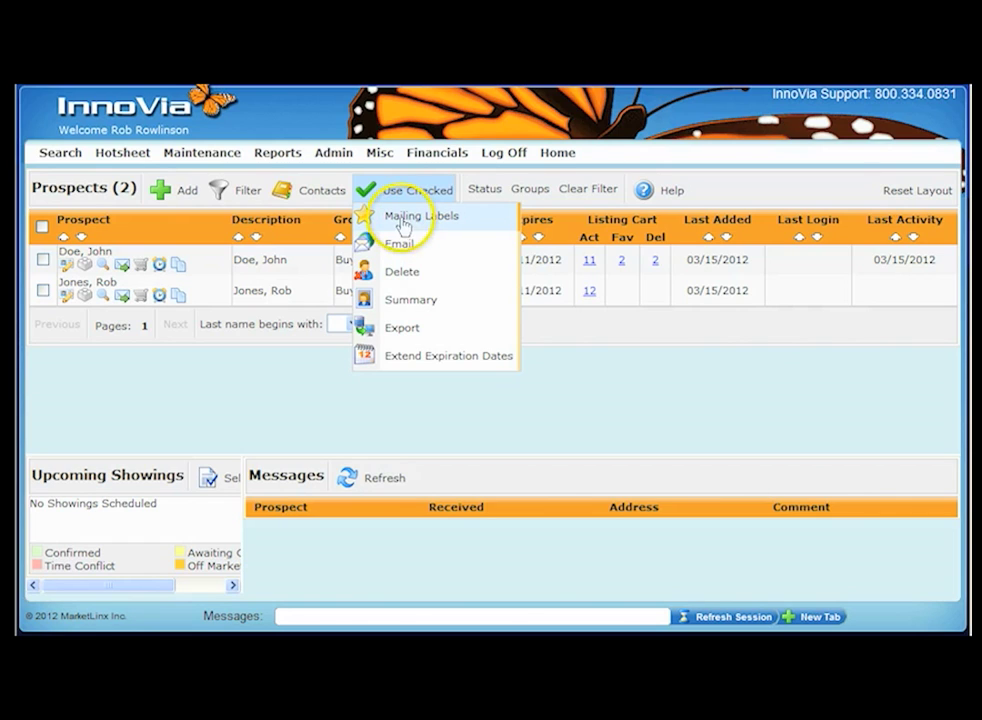
{"action": "left_click", "coordinate": [399, 246]}
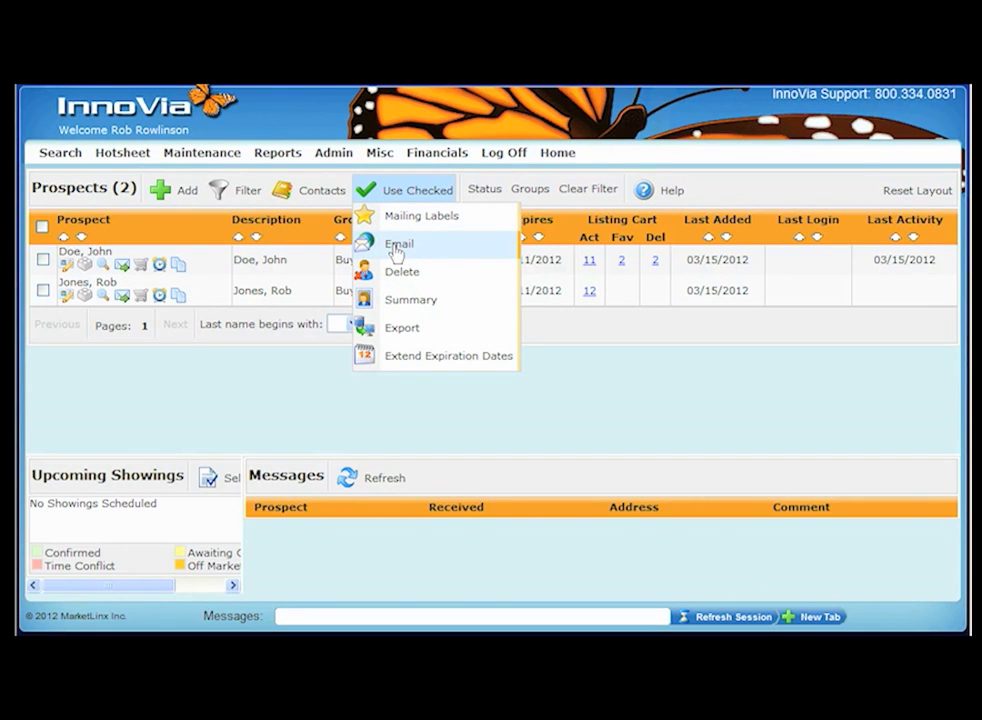
{"action": "left_click", "coordinate": [384, 250]}
{"action": "left_click", "coordinate": [36, 198]}
Step: Tick the checkbox on the second prospect row, ID 496
{"action": "left_click", "coordinate": [401, 276]}
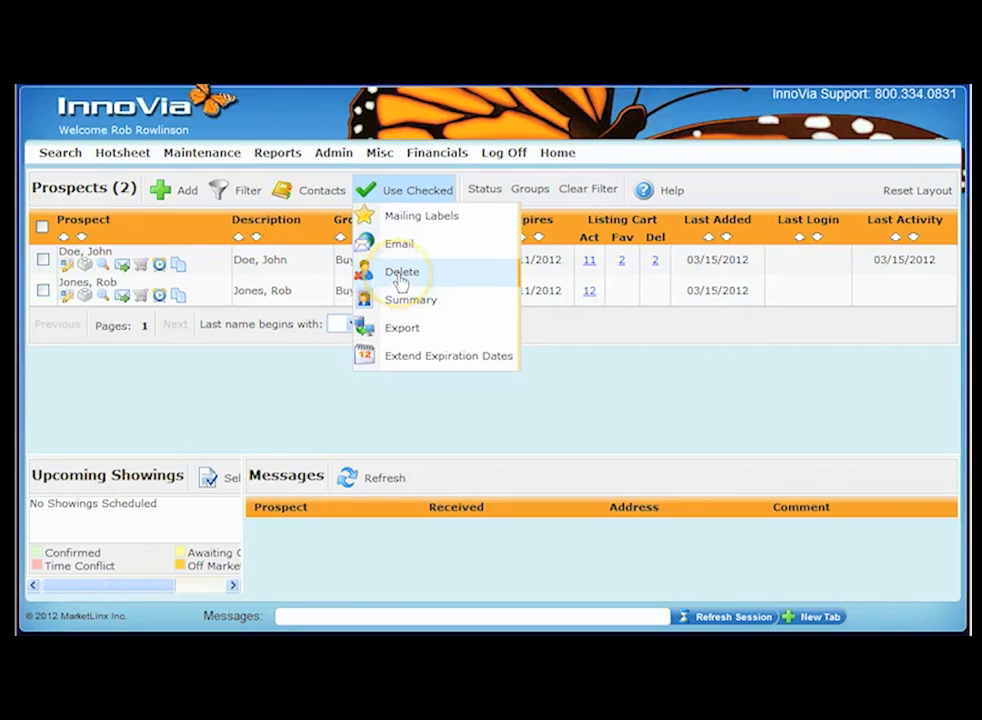
{"action": "left_click", "coordinate": [401, 276]}
{"action": "left_click", "coordinate": [43, 291]}
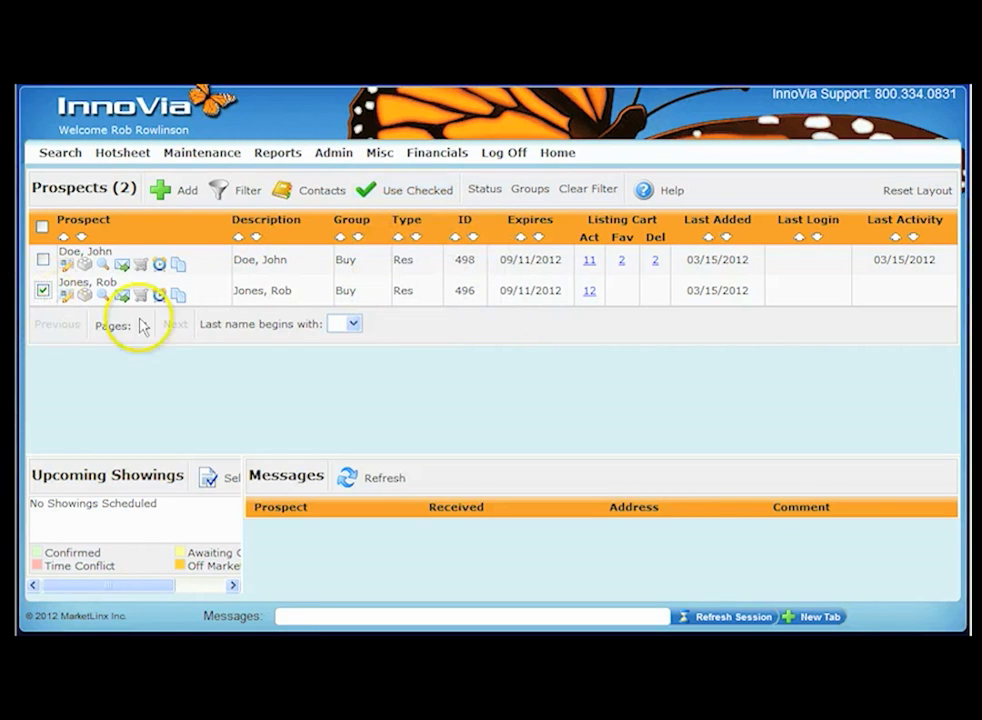
Step: Delete the checked prospect via Use Checked, confirming so only prospect 498 remains
{"action": "left_click", "coordinate": [728, 346]}
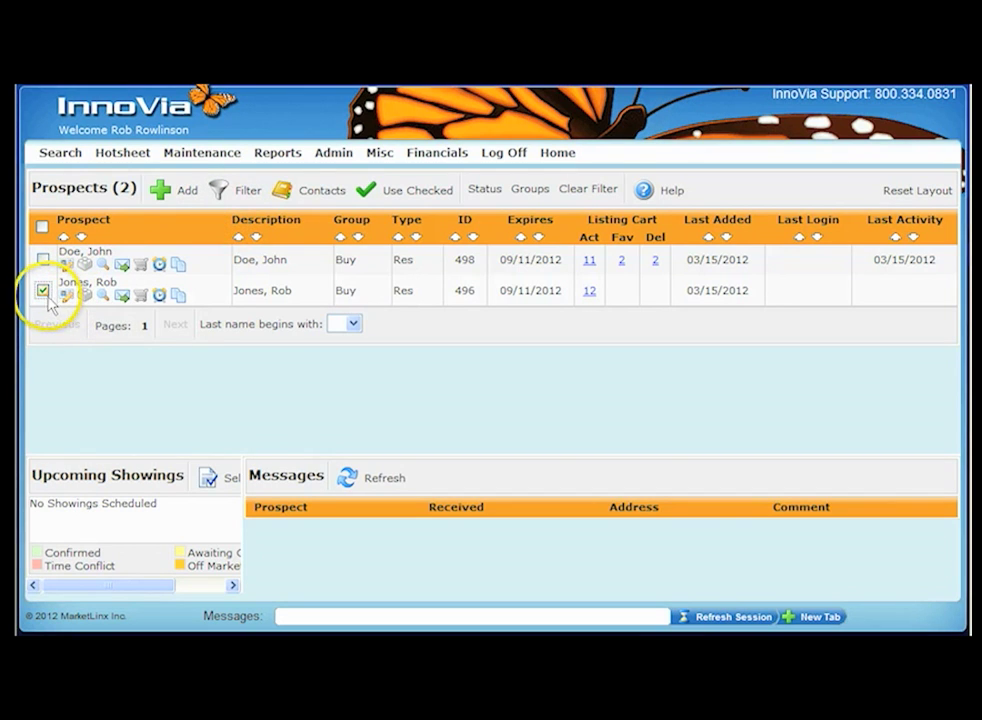
{"action": "left_click", "coordinate": [411, 193]}
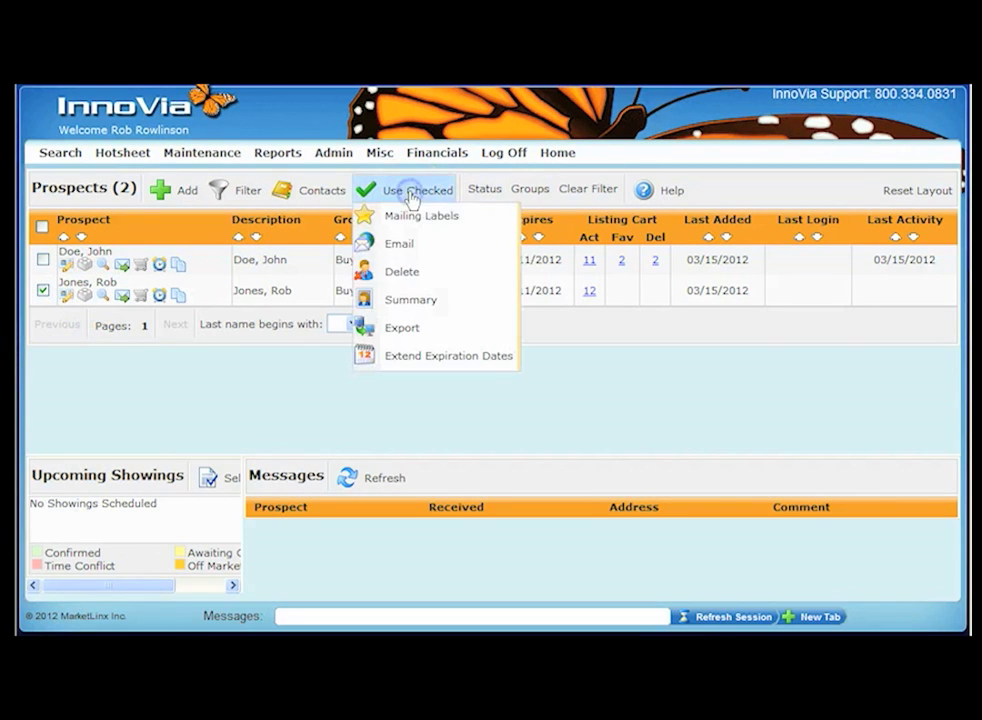
{"action": "left_click", "coordinate": [390, 273]}
{"action": "left_click", "coordinate": [447, 383]}
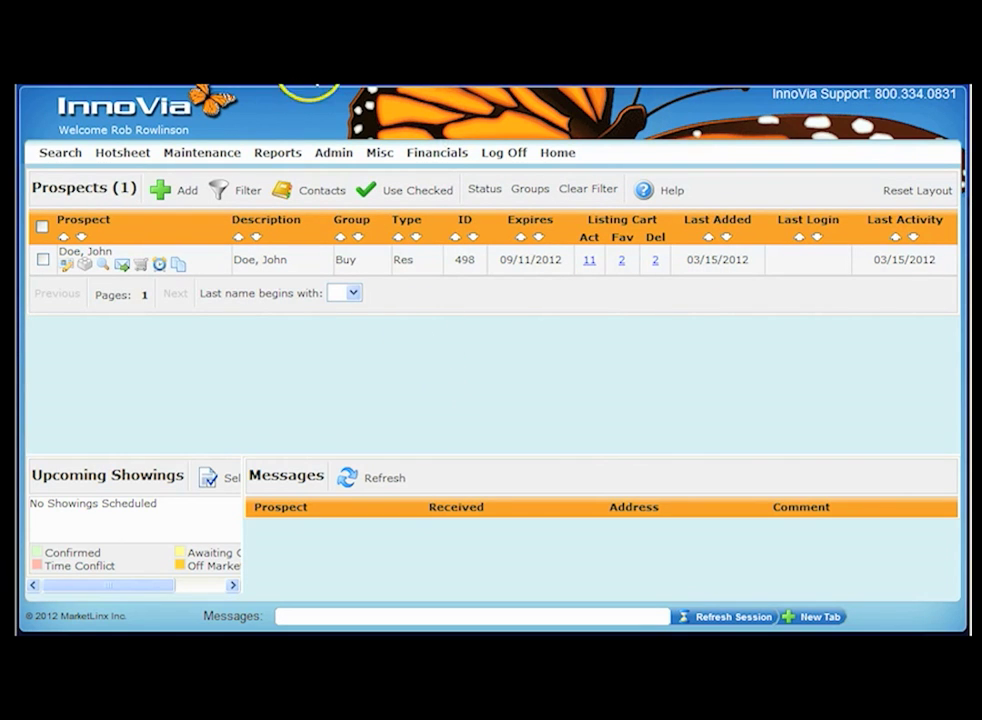
{"action": "left_click", "coordinate": [484, 193]}
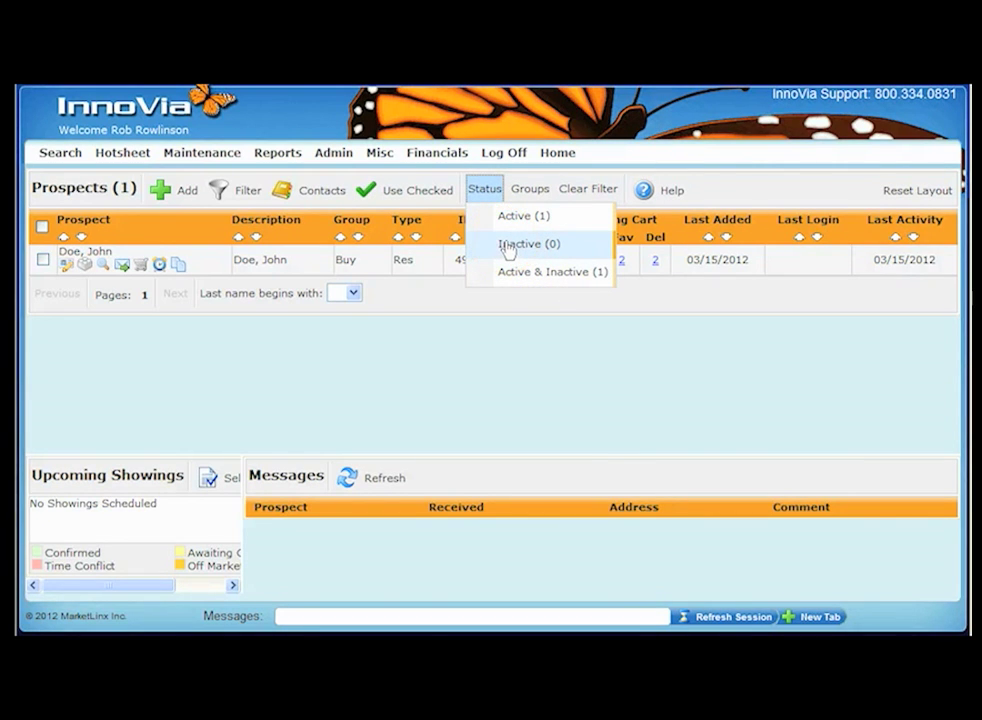
Step: Open Manage Groups from the Groups list to view the five existing prospect groups
{"action": "left_click", "coordinate": [530, 192]}
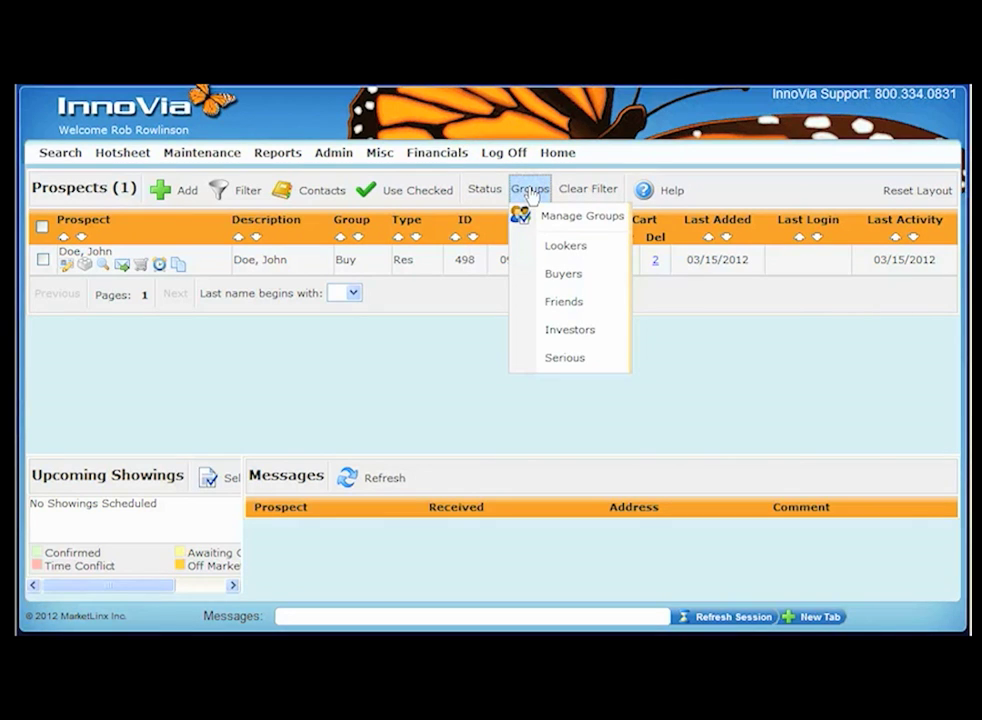
{"action": "left_click", "coordinate": [570, 222]}
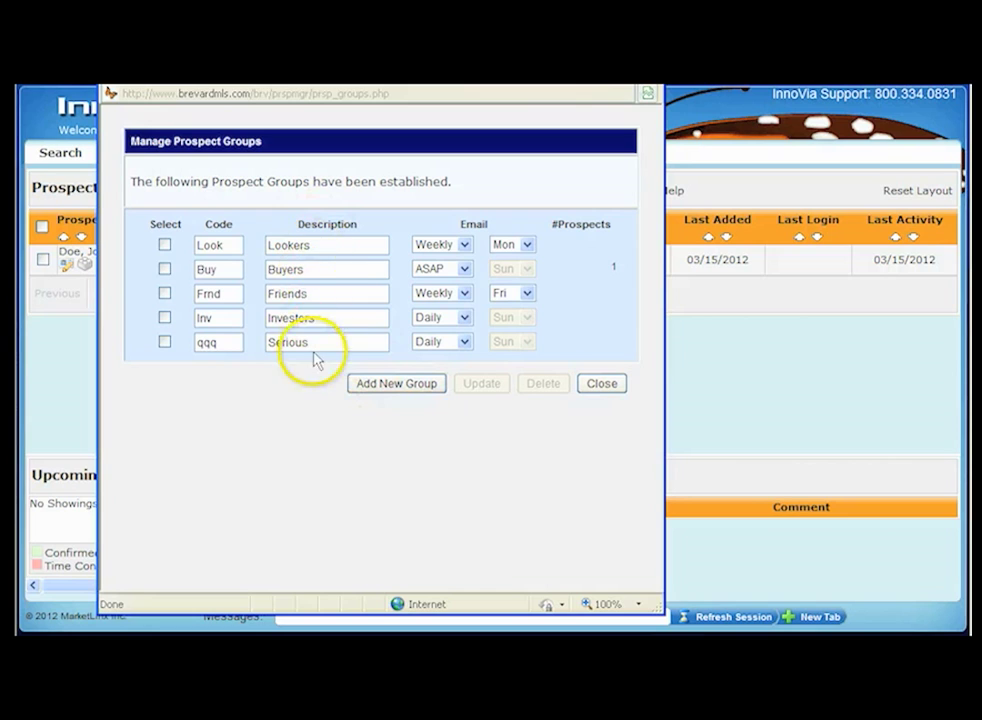
Step: Add a new prospect group with code PP and description 'Freinds'
{"action": "left_click", "coordinate": [390, 387]}
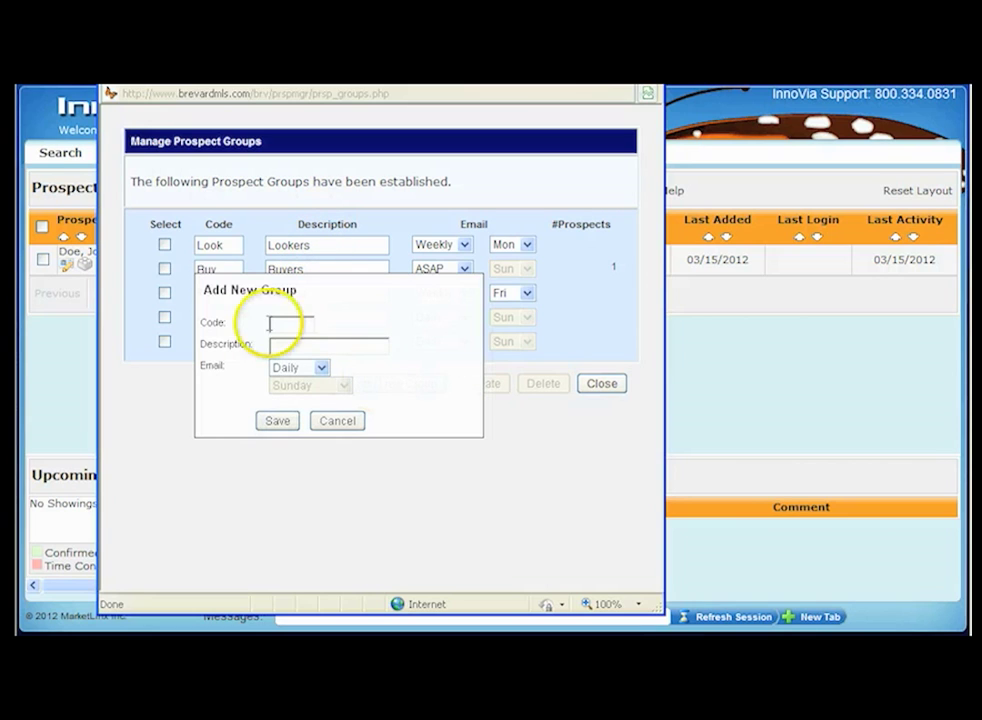
{"action": "left_click", "coordinate": [286, 323]}
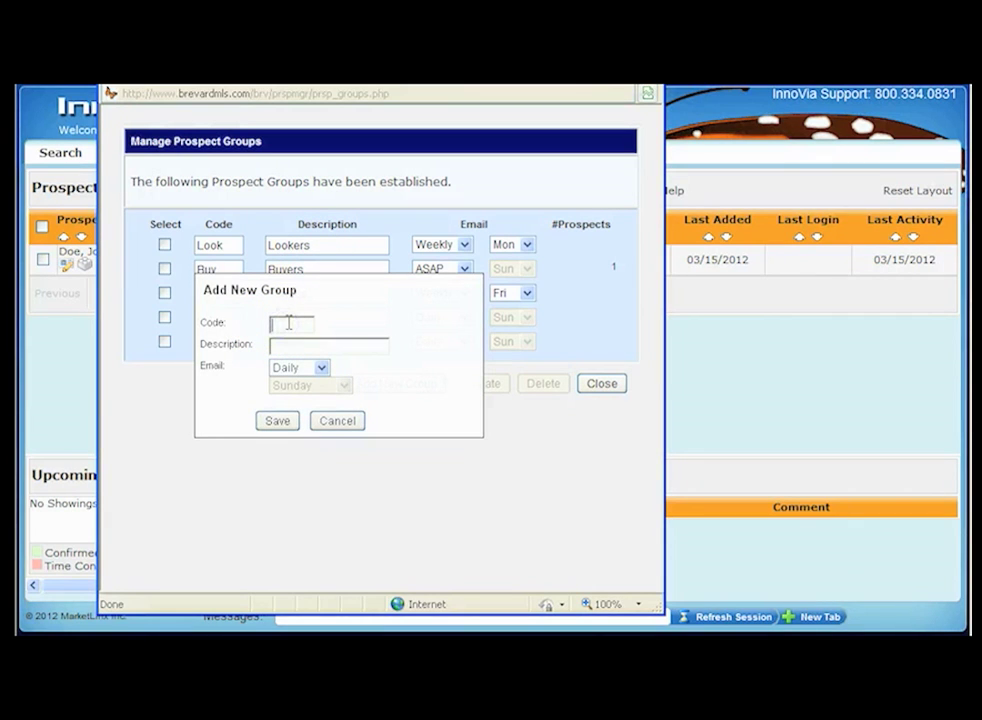
{"action": "type", "text": "PP"}
{"action": "type", "text": "Freinds"}
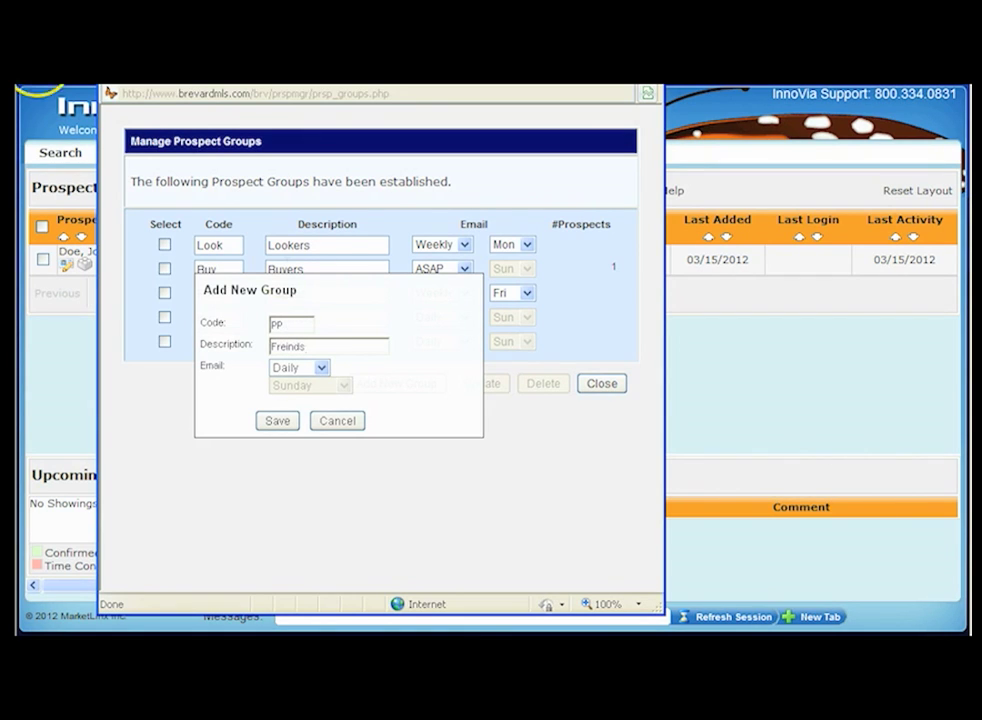
{"action": "left_click", "coordinate": [278, 421]}
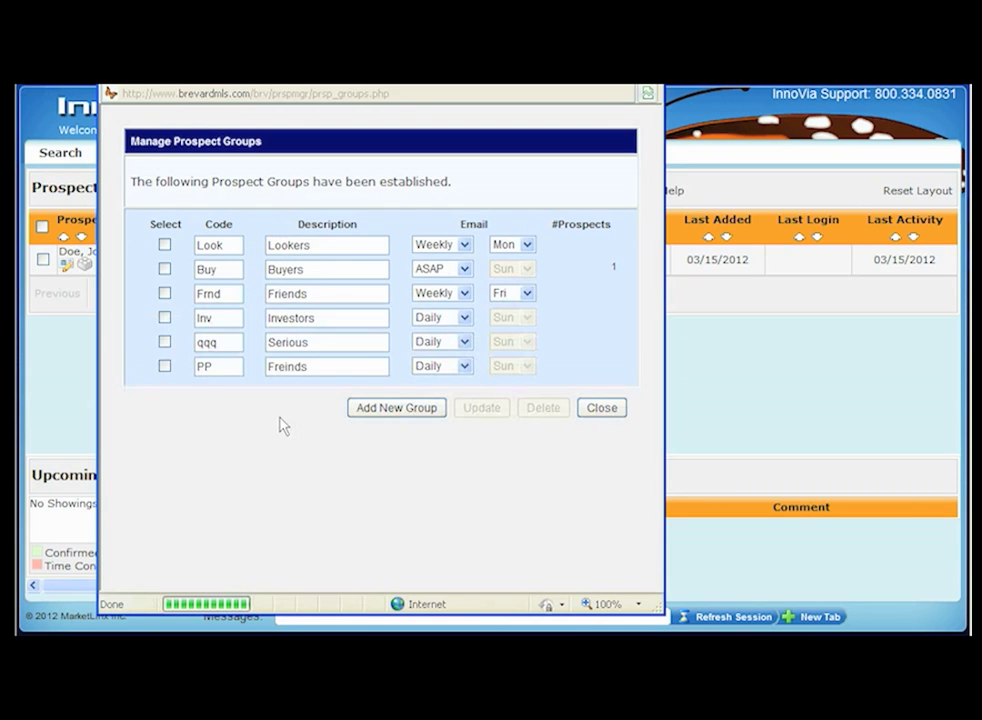
Step: Close the Manage Prospect Groups window and clear the prospect filter
{"action": "left_click", "coordinate": [602, 407]}
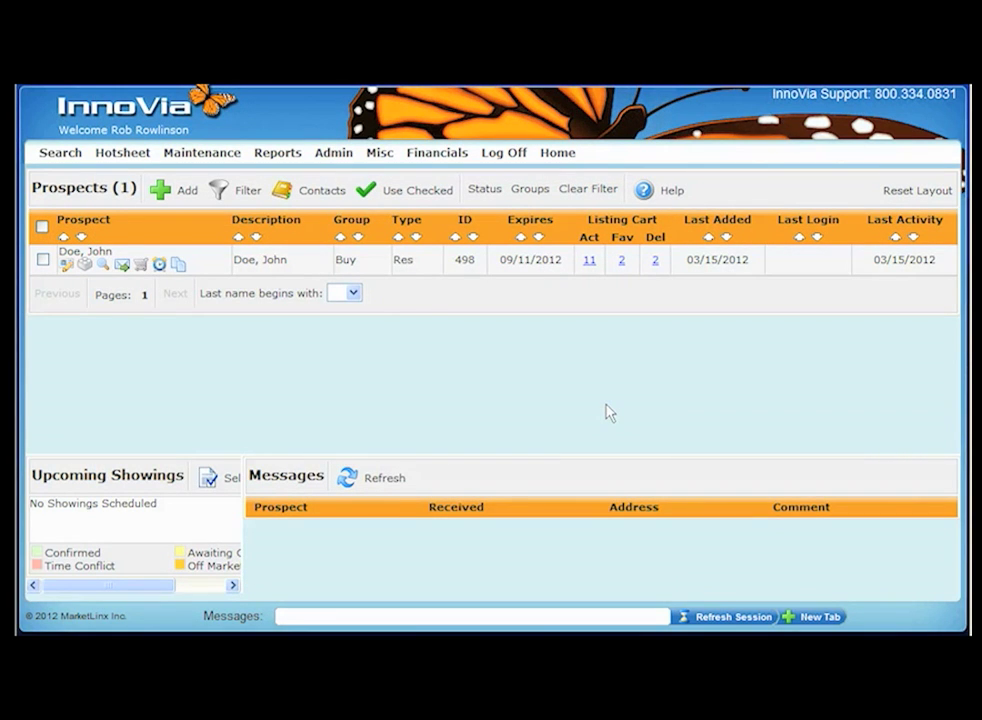
{"action": "left_click", "coordinate": [589, 193]}
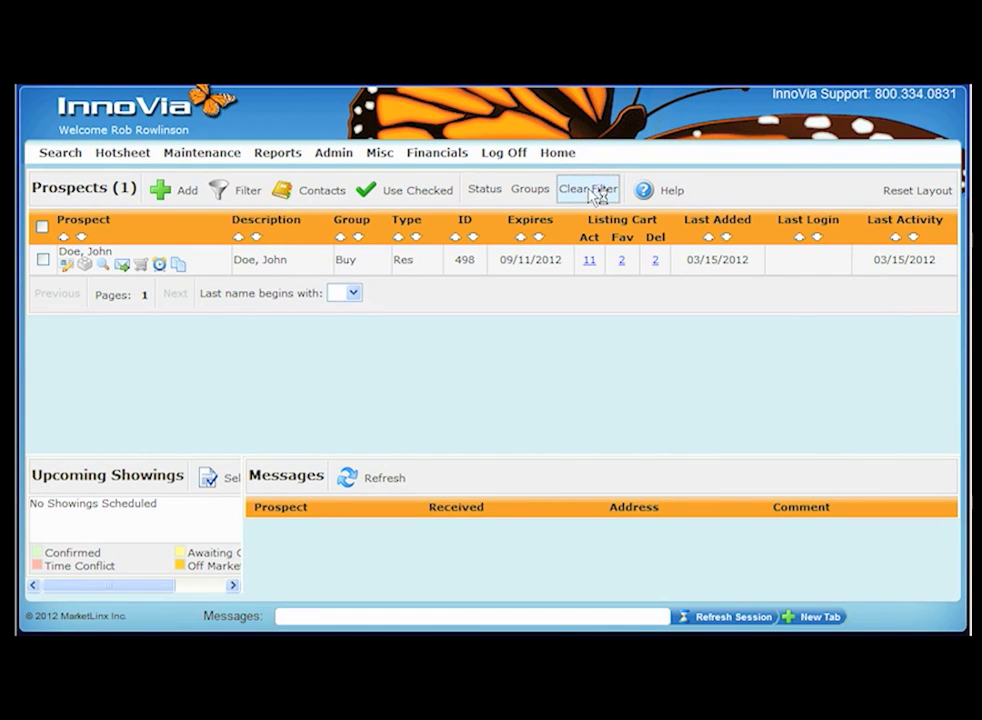
{"action": "left_click", "coordinate": [231, 211]}
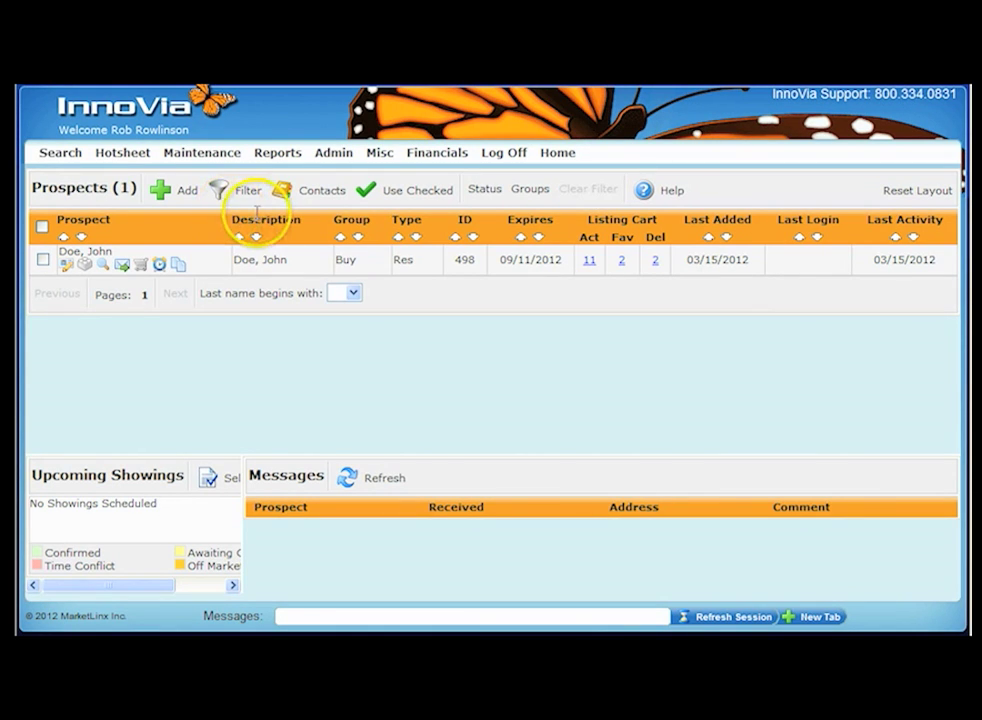